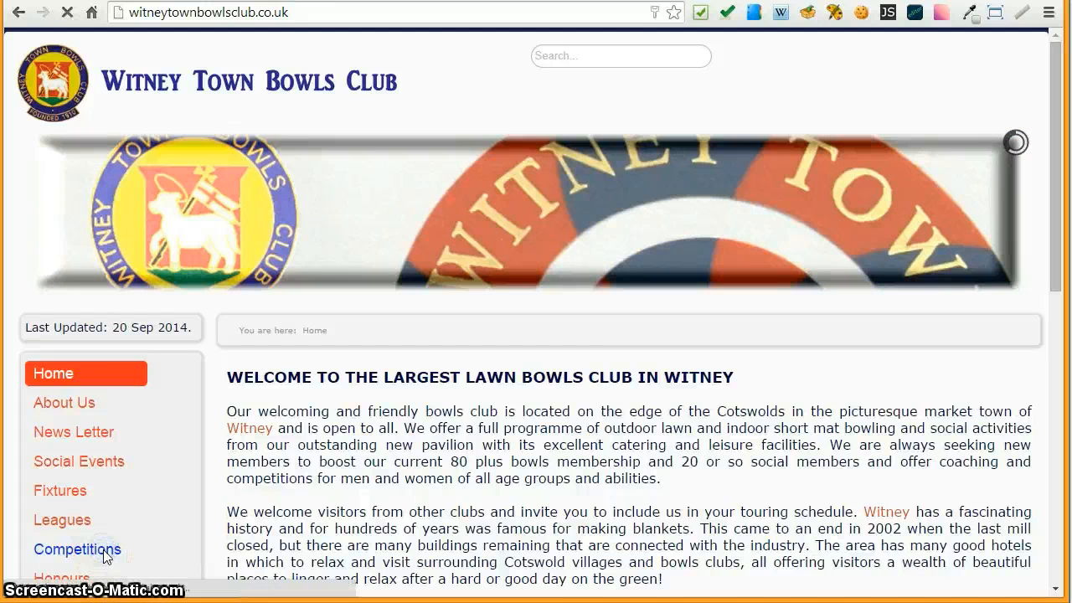
- Go through Competitions to the Mixed Pairs page and scroll through its 2014 knockout bracket
left_click(107, 552)
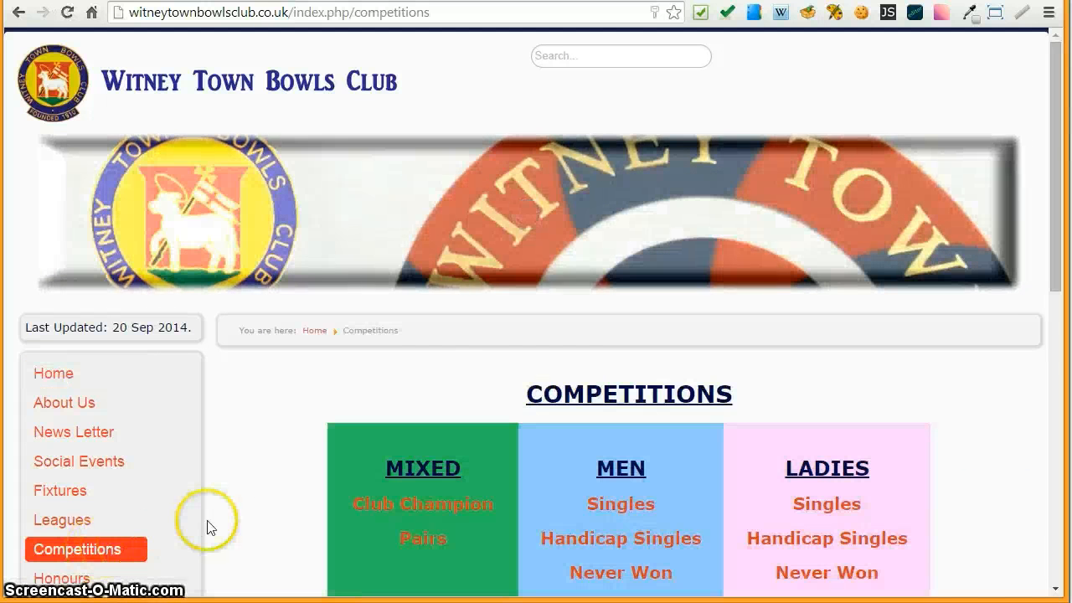
scroll(211, 526, "down", 3)
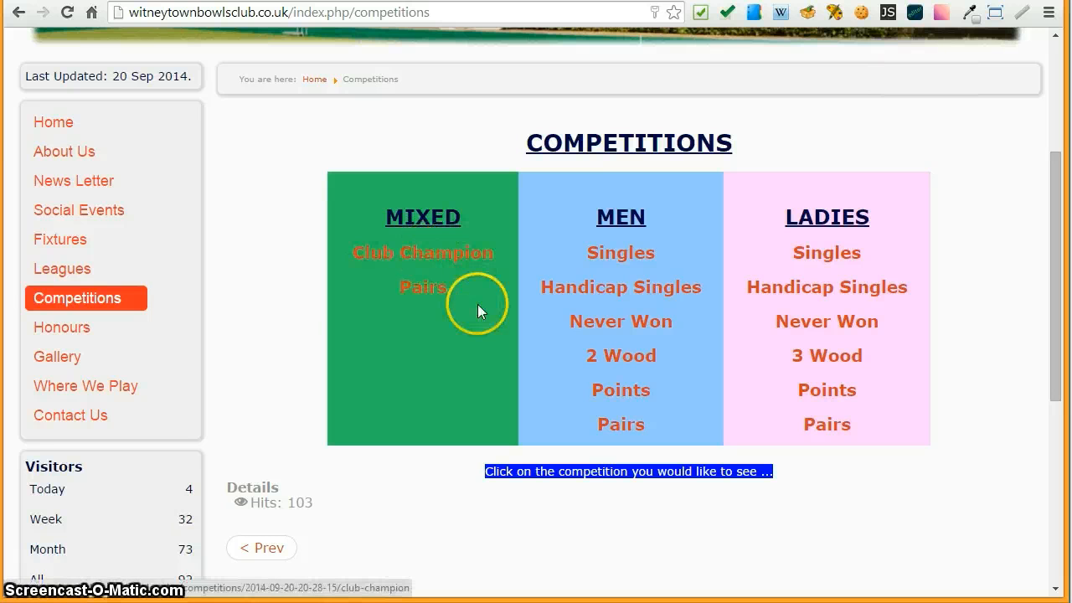
left_click(423, 289)
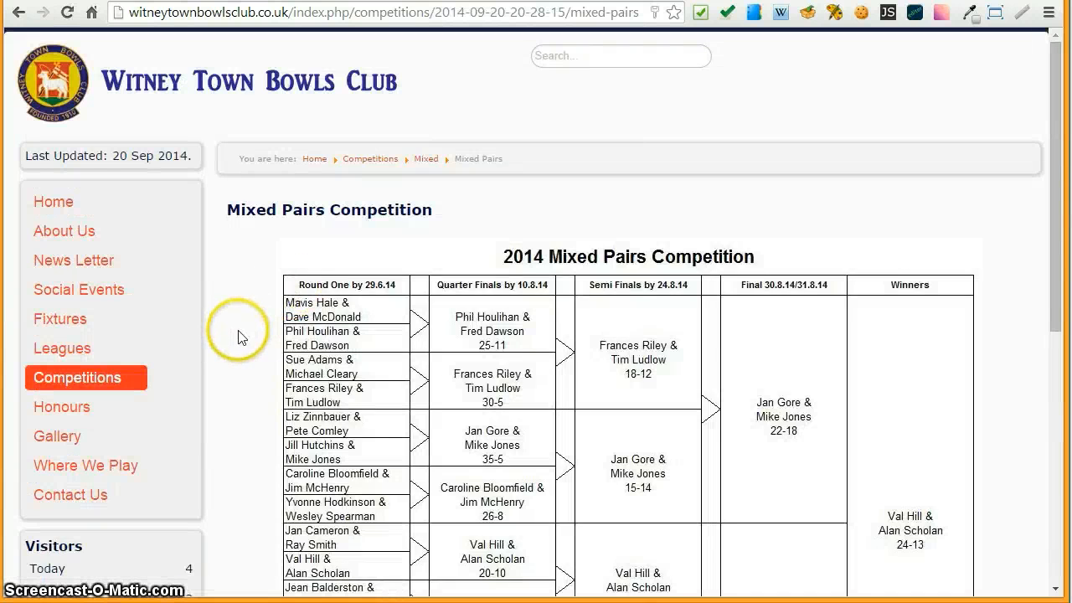
scroll(239, 335, "down", 2)
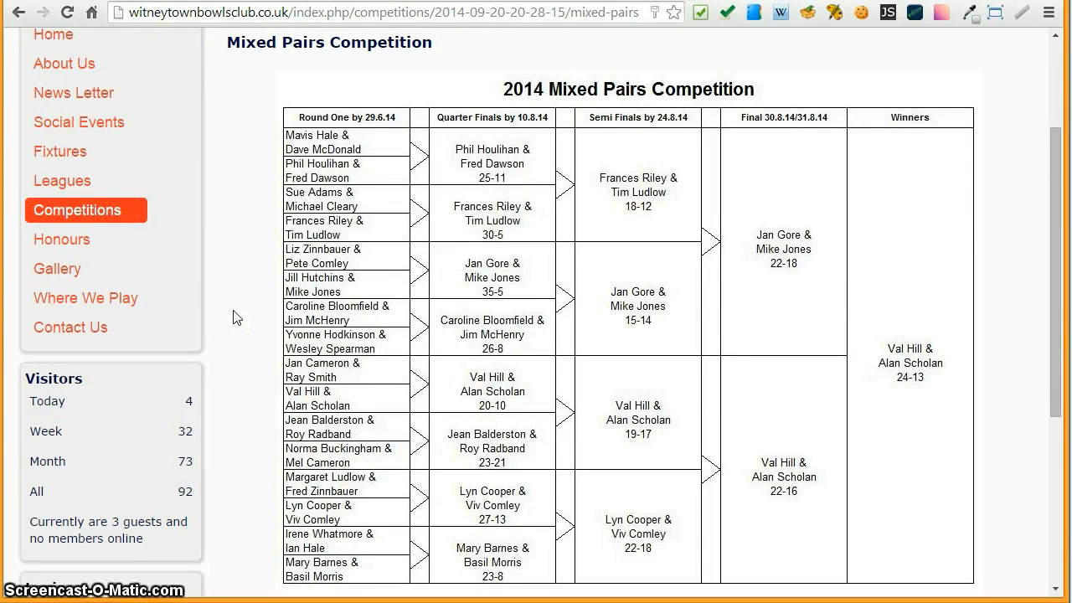
scroll(237, 318, "down", 1)
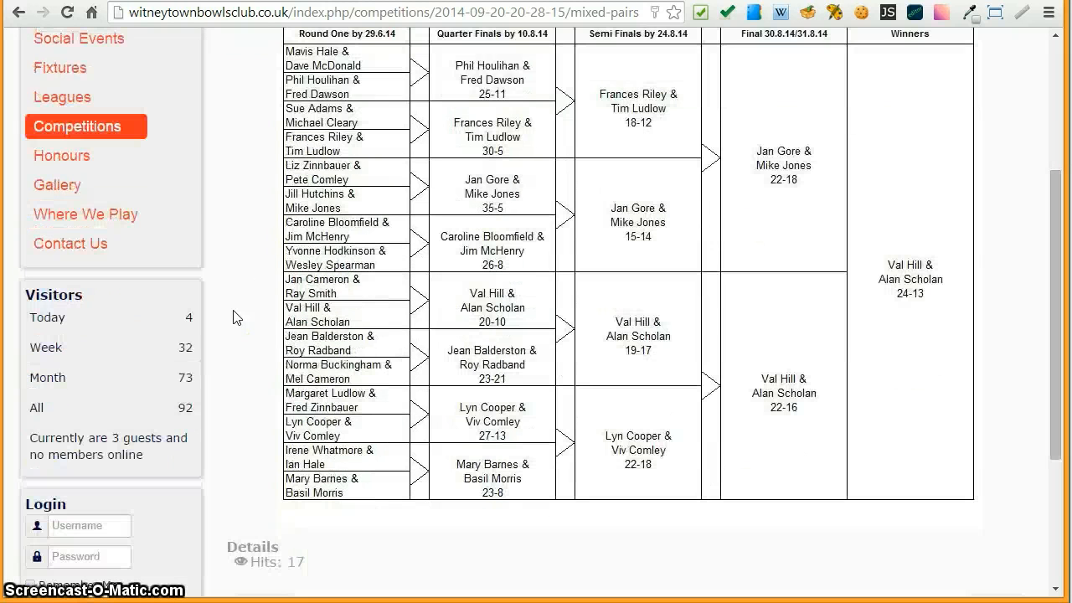
scroll(237, 318, "down", 1)
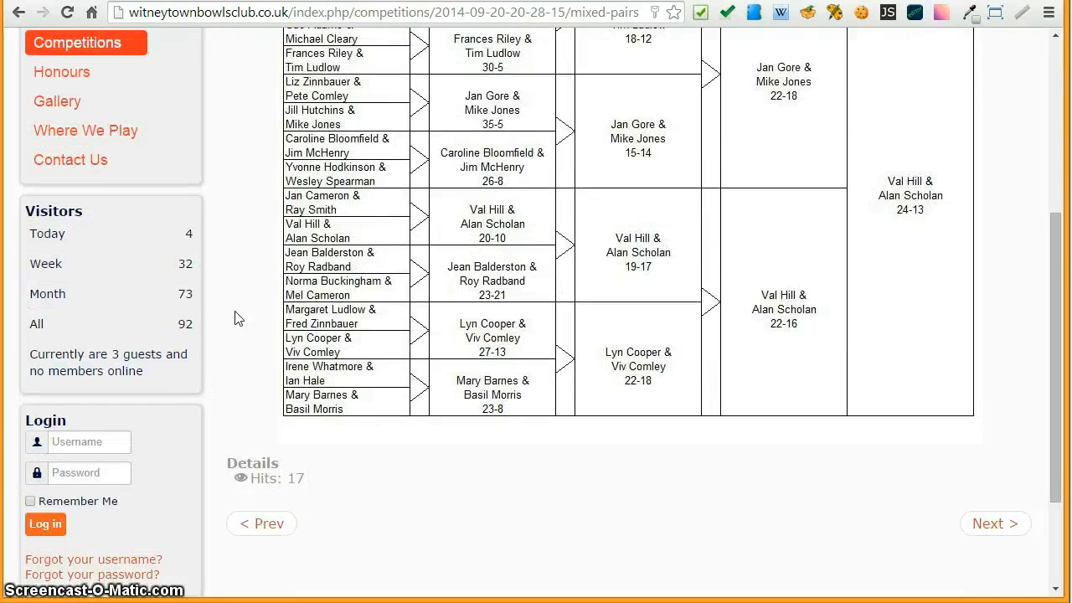
scroll(239, 319, "up", 1)
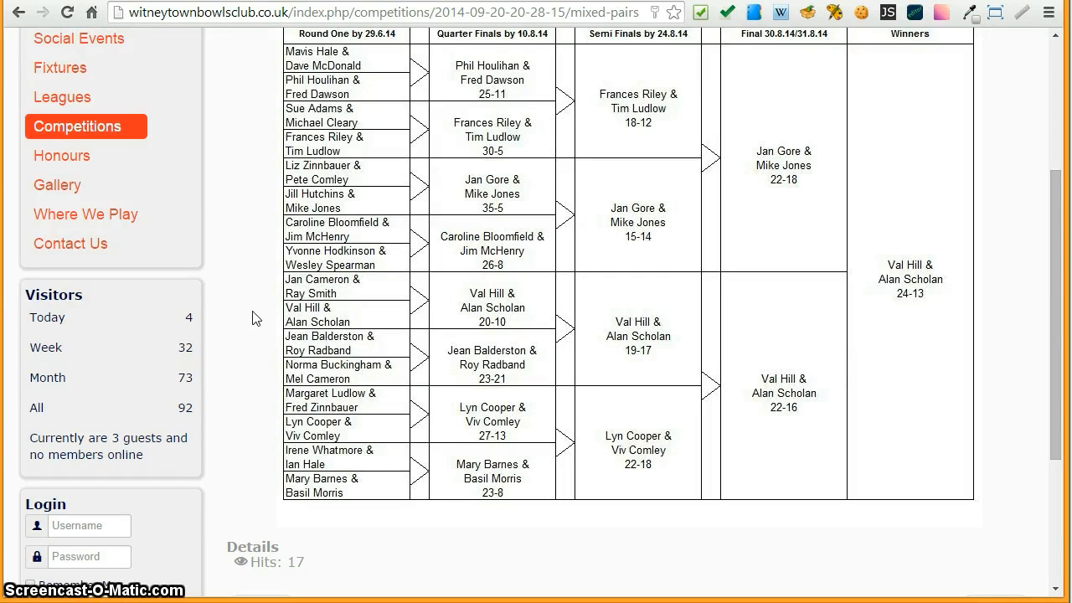
scroll(256, 317, "down", 3)
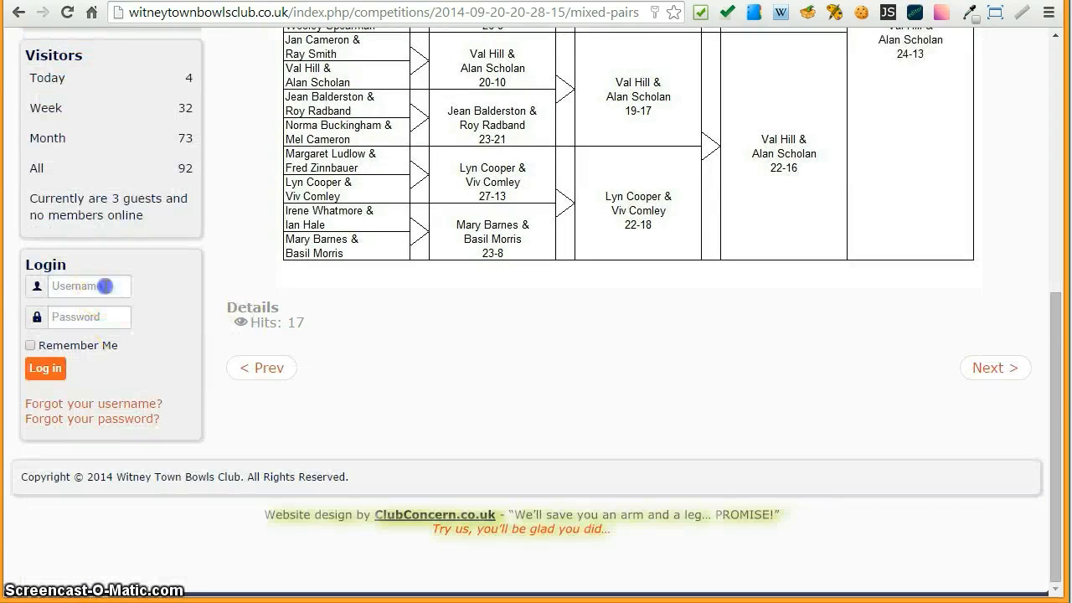
- Enter the member username in the Login box and move on to the password field
left_click(107, 285)
left_click(105, 316)
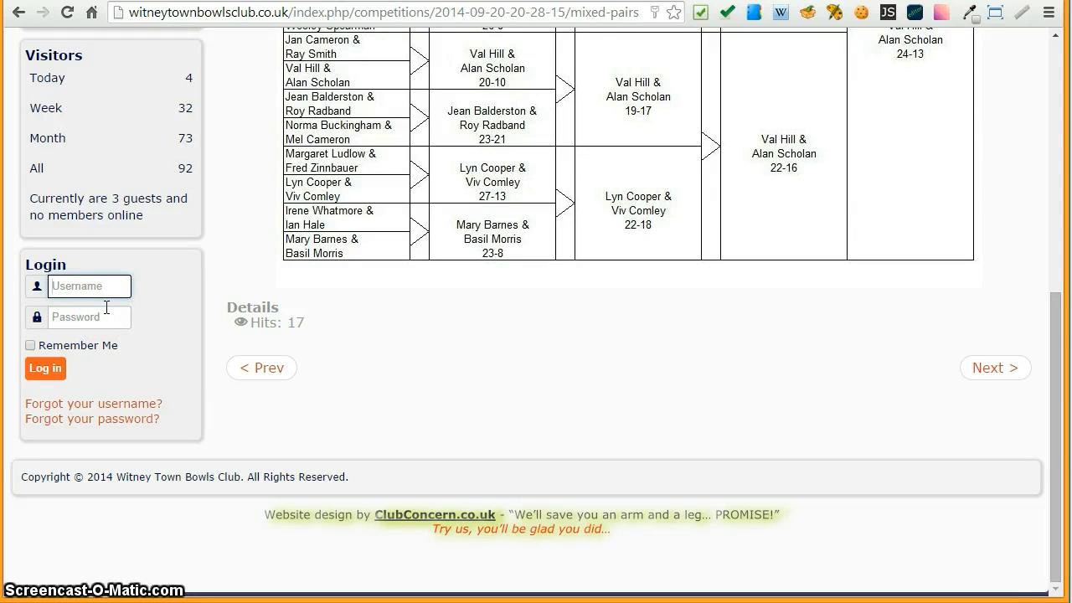
type("casd")
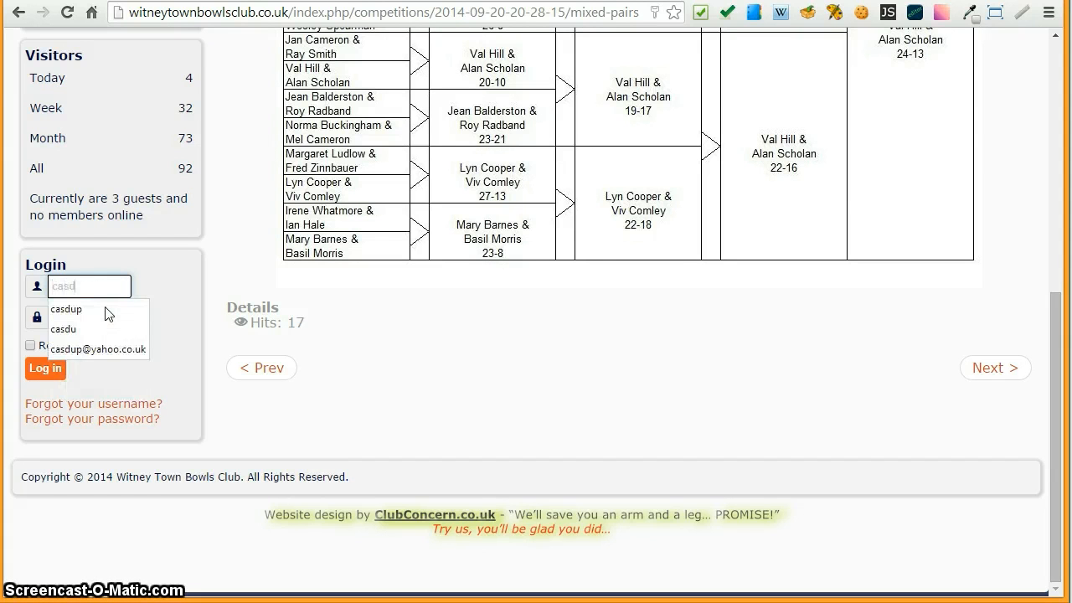
type("up")
key("Tab")
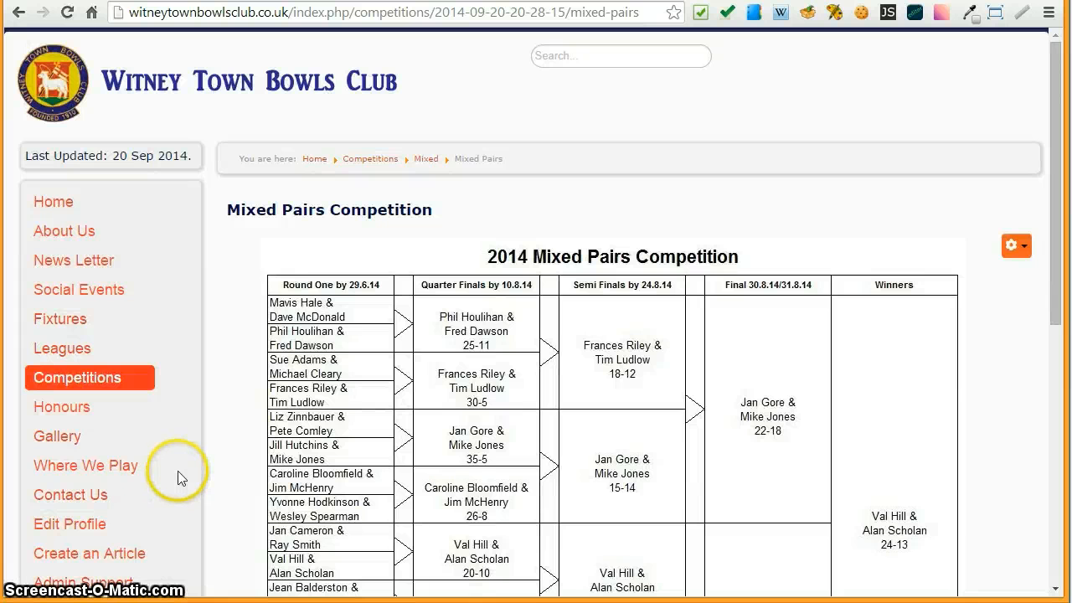
- Reach the under-construction Mens Singles Competition page via Competitions and show its gear actions menu
left_click(91, 379)
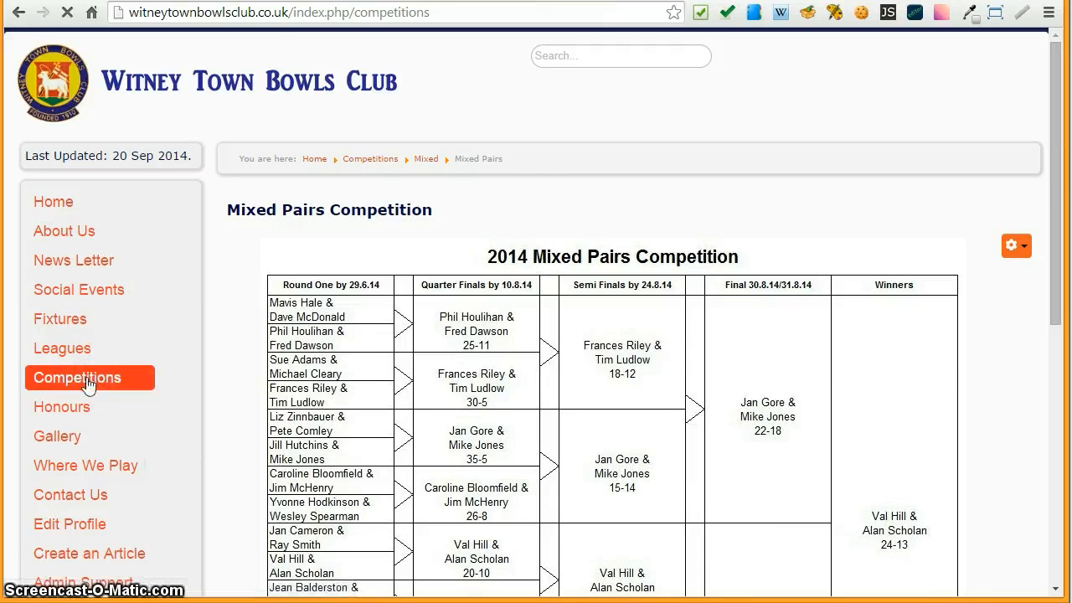
scroll(266, 428, "down", 2)
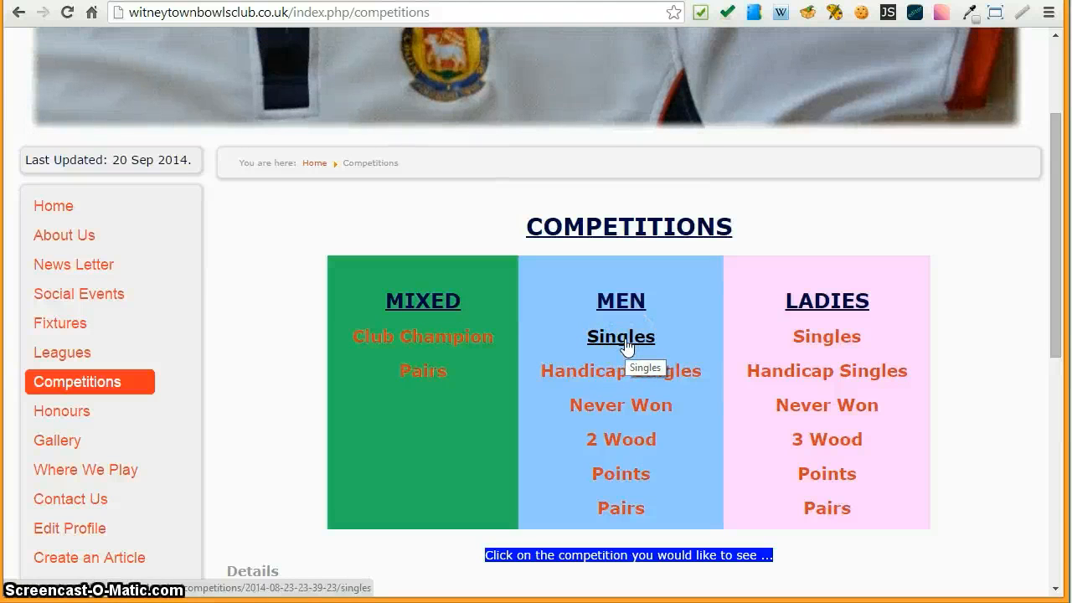
left_click(624, 340)
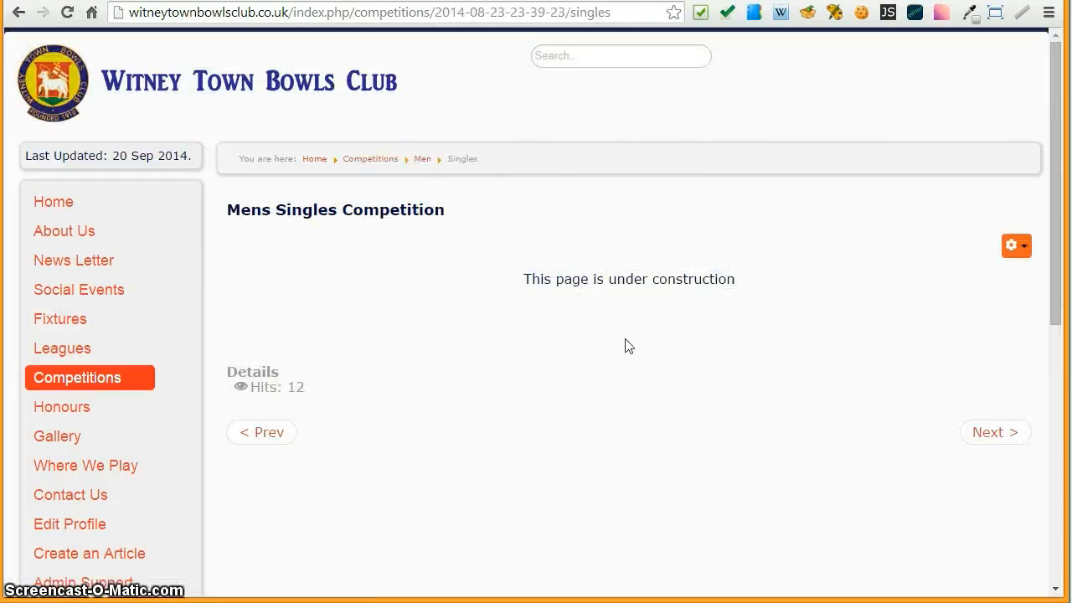
left_click(536, 359)
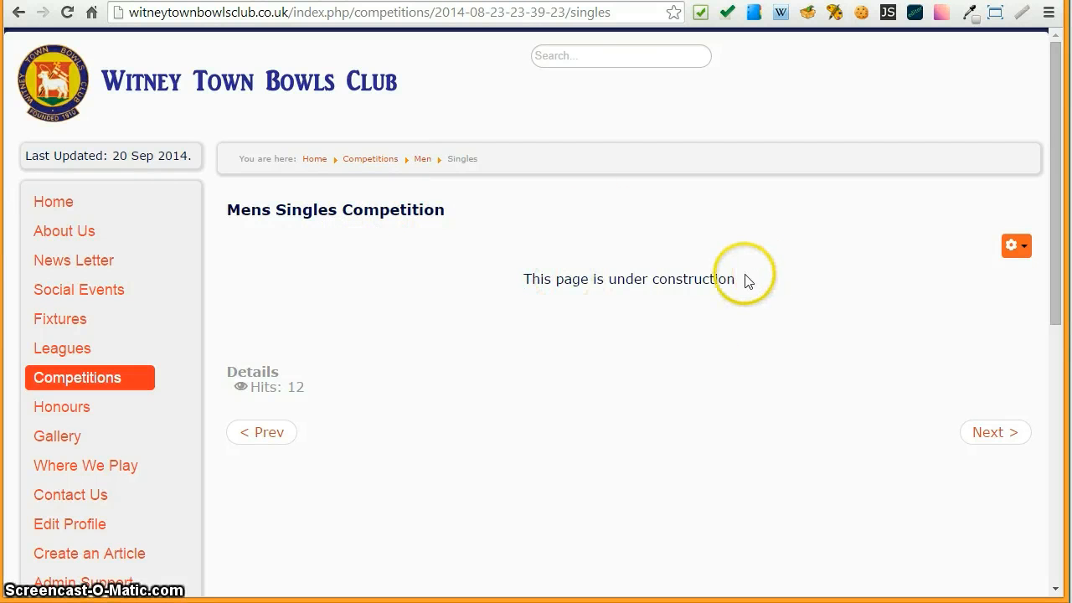
left_click(1024, 248)
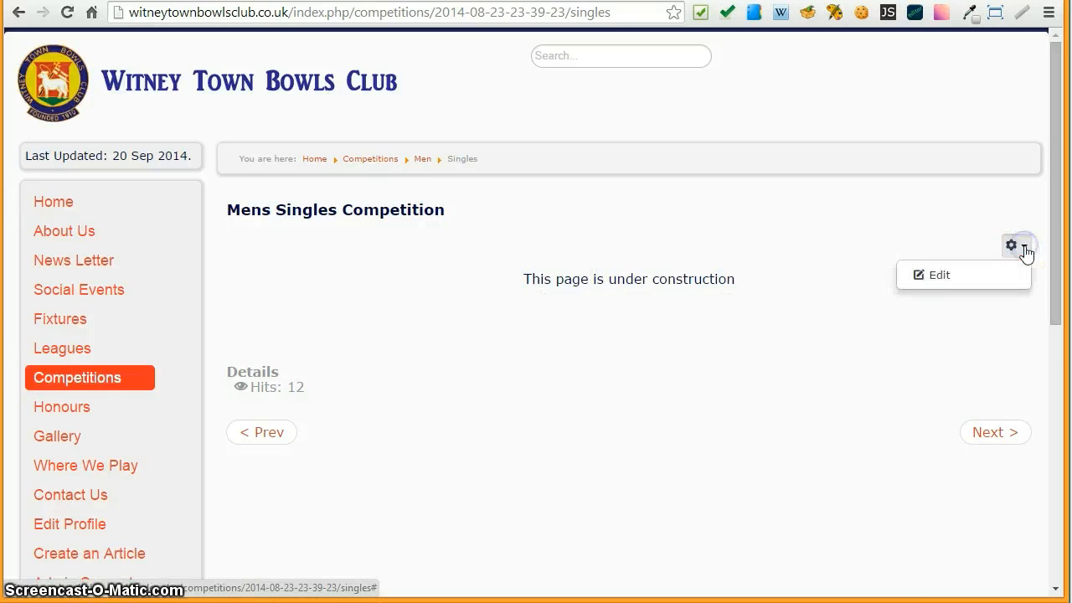
- Edit the Mens Singles article and delete the 'under construction' text, leaving an empty centred body
left_click(938, 276)
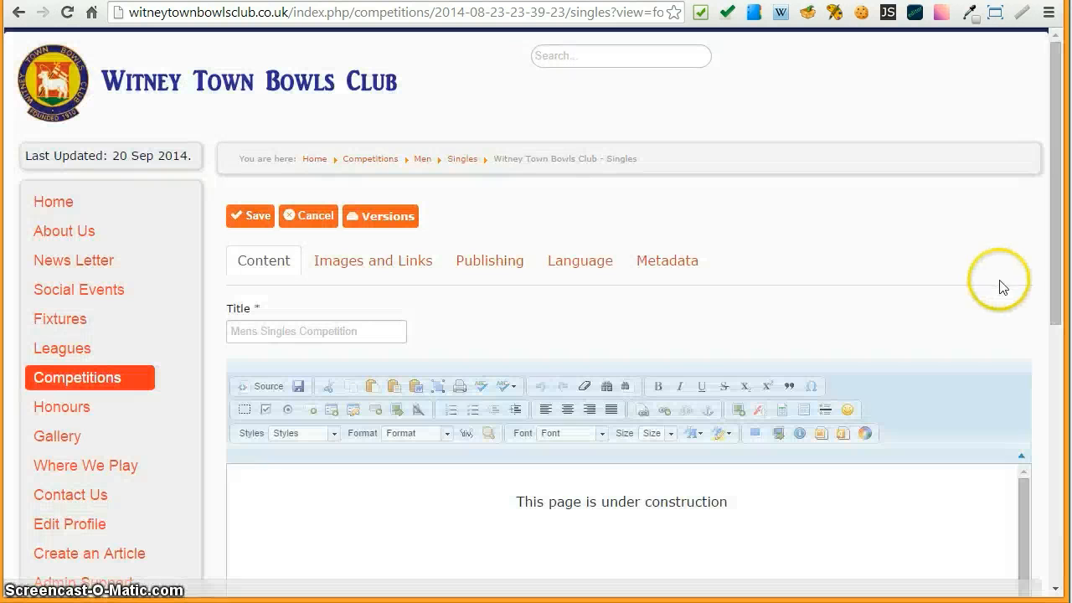
scroll(836, 226, "down", 2)
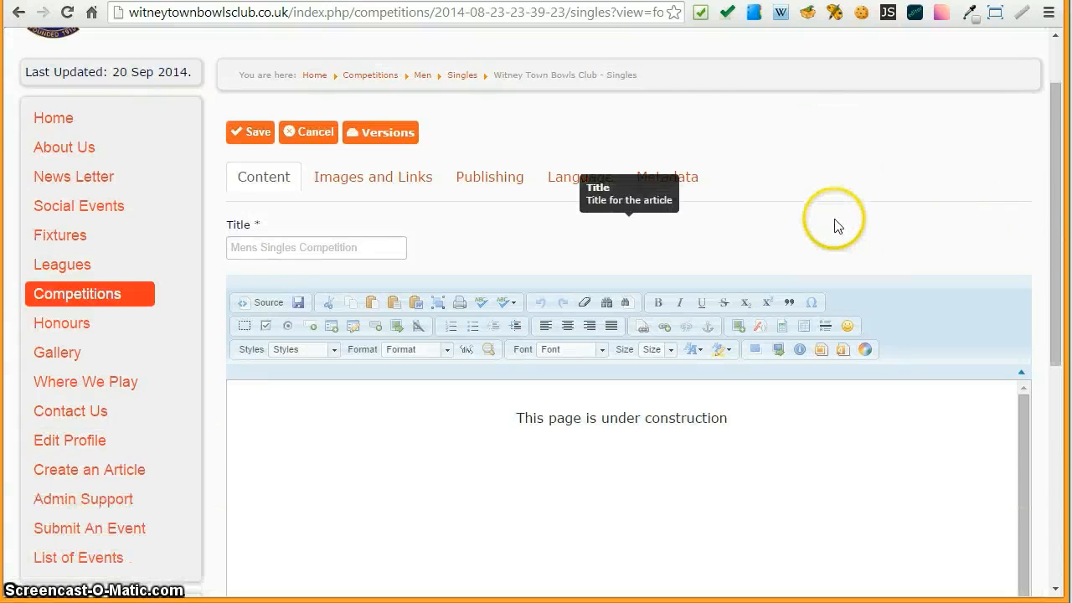
left_click(861, 366)
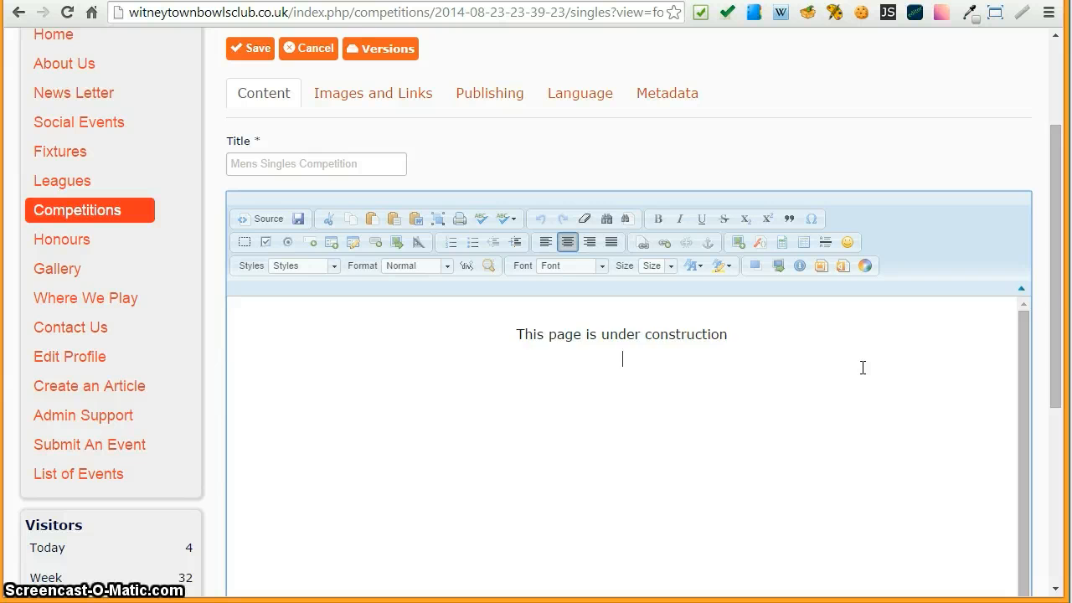
key("BackSpace")
key("BackSpace")
key("BackSpace")
key("BackSpace")
key("BackSpace")
key("BackSpace")
key("BackSpace")
key("BackSpace")
key("BackSpace")
key("BackSpace")
key("BackSpace")
key("BackSpace")
key("BackSpace")
key("BackSpace")
key("BackSpace")
key("BackSpace")
key("BackSpace")
key("BackSpace")
key("BackSpace")
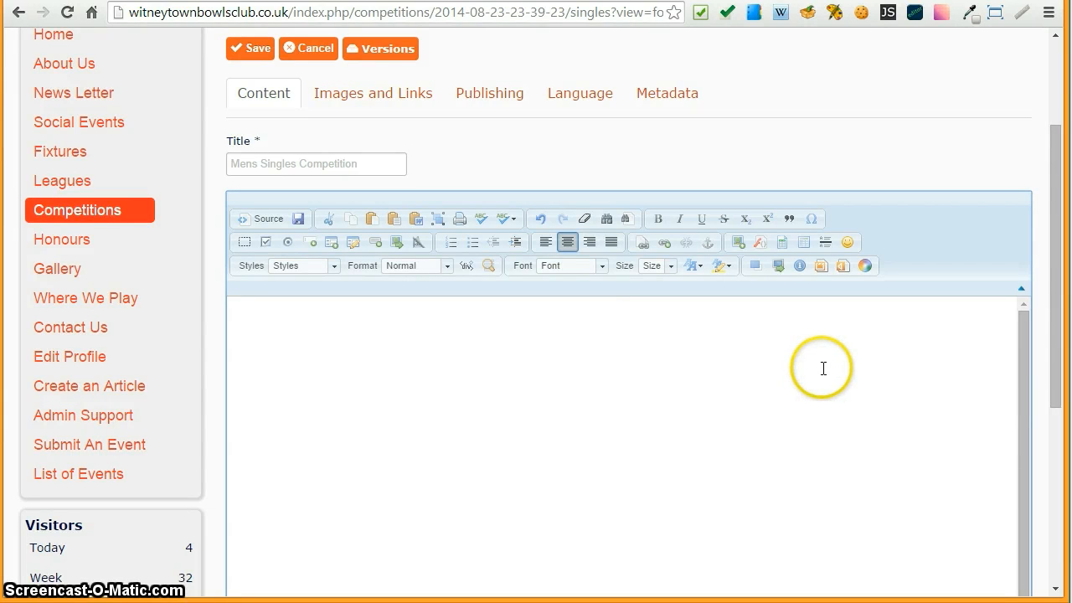
left_click(437, 219)
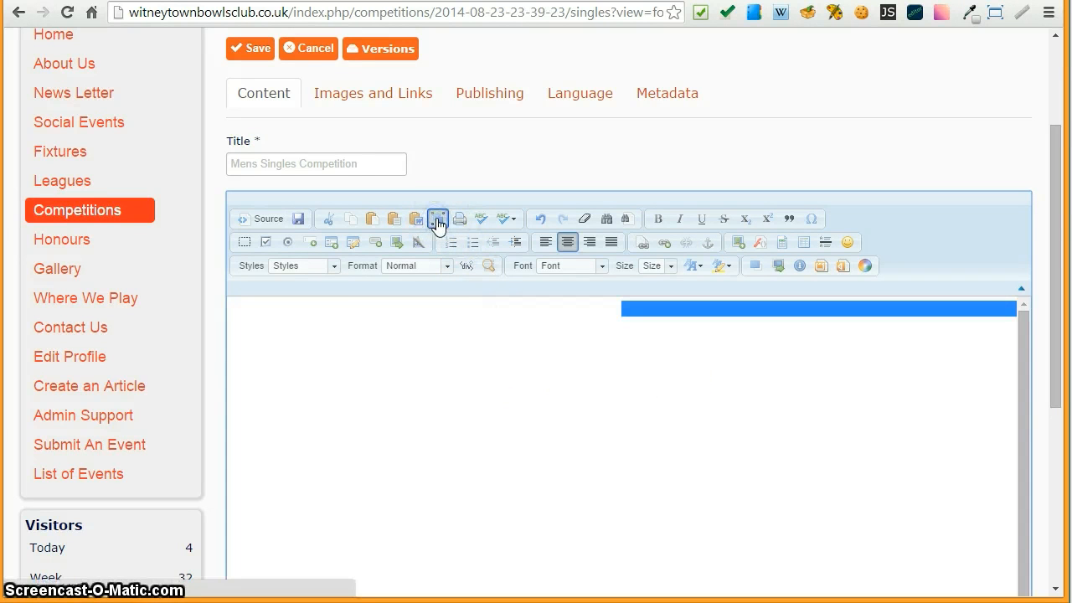
left_click(517, 351)
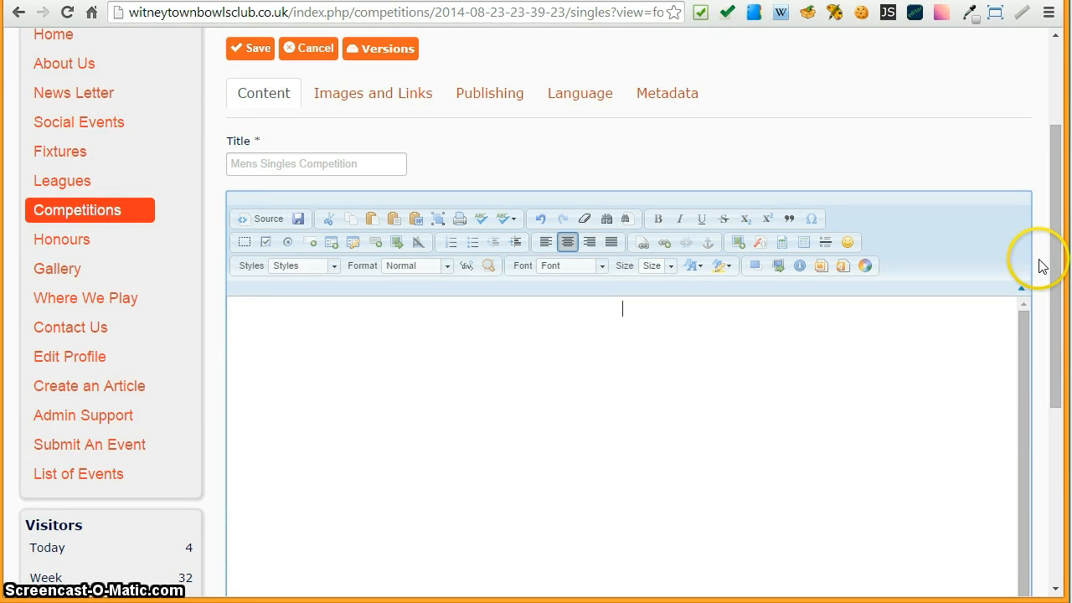
left_click_drag(1055, 225, 1051, 300)
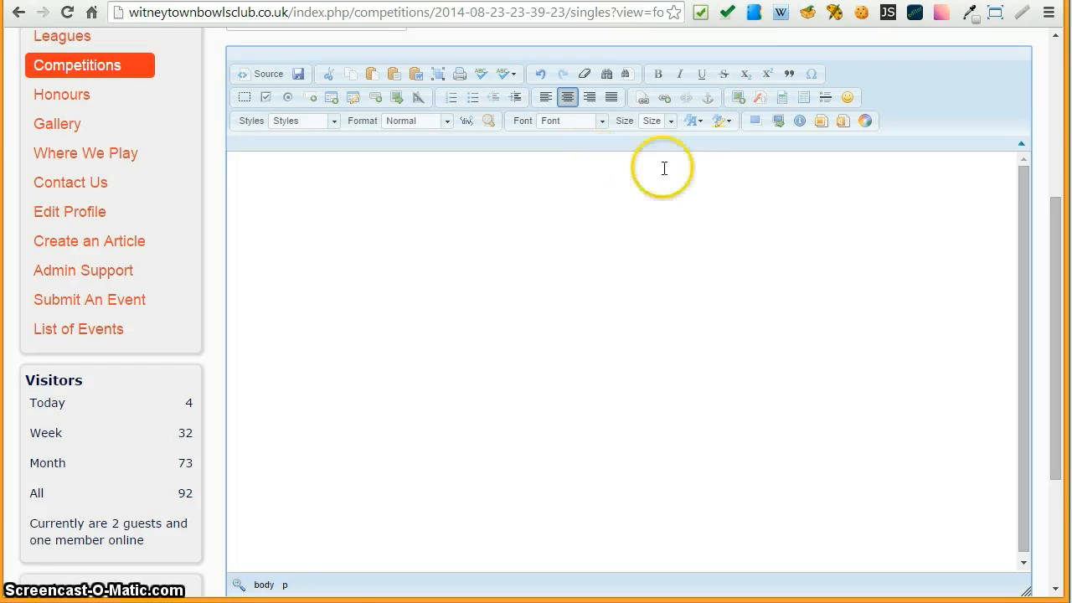
- Browse the server's Competitions image folder from the Image dialog and start choosing local files to upload
left_click(738, 99)
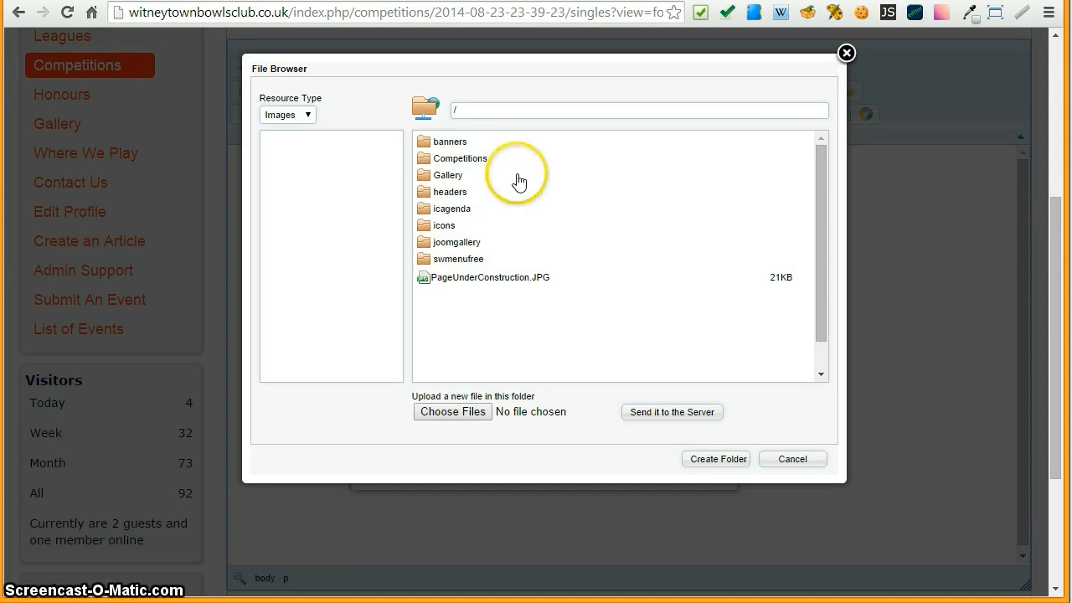
double_click(436, 161)
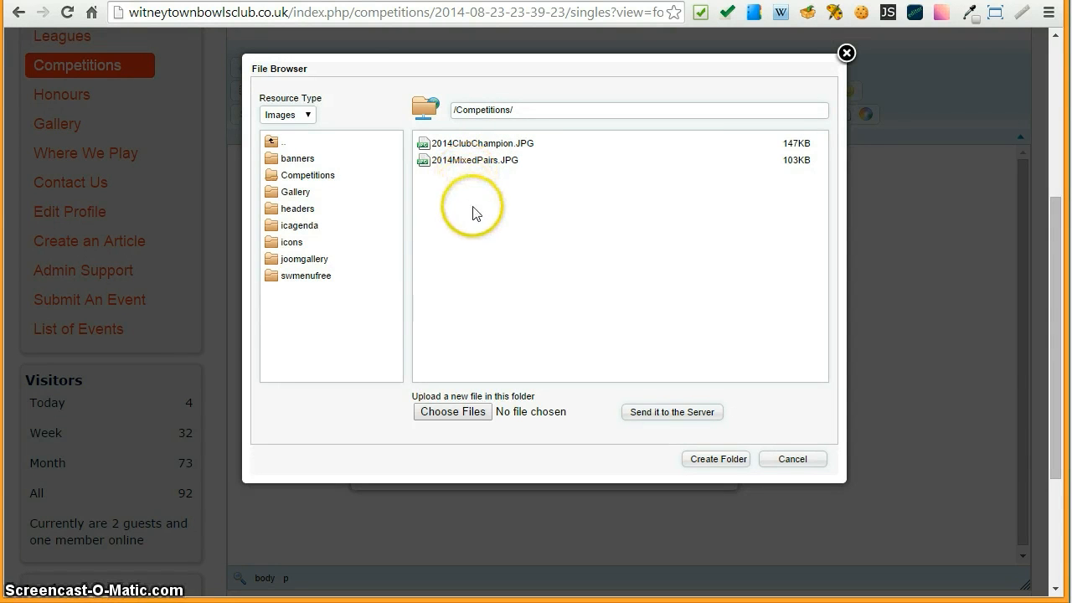
left_click(469, 412)
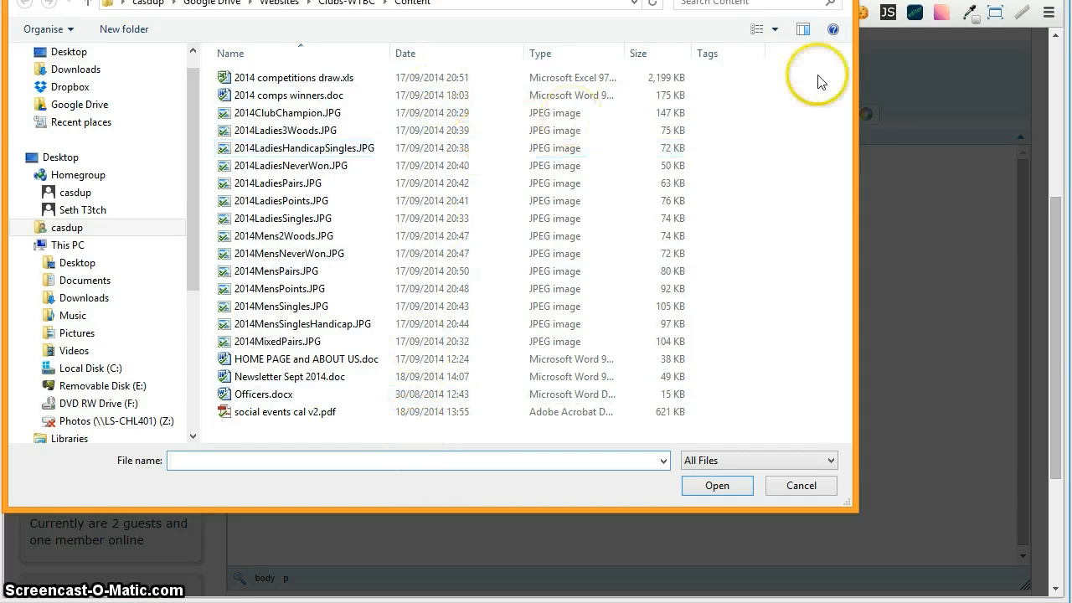
- Select 2014MensSingles.JPG, 2014MensPairs.JPG and 2014MensPoints.JPG in the Open dialog and confirm them
left_click_drag(757, 0, 833, 34)
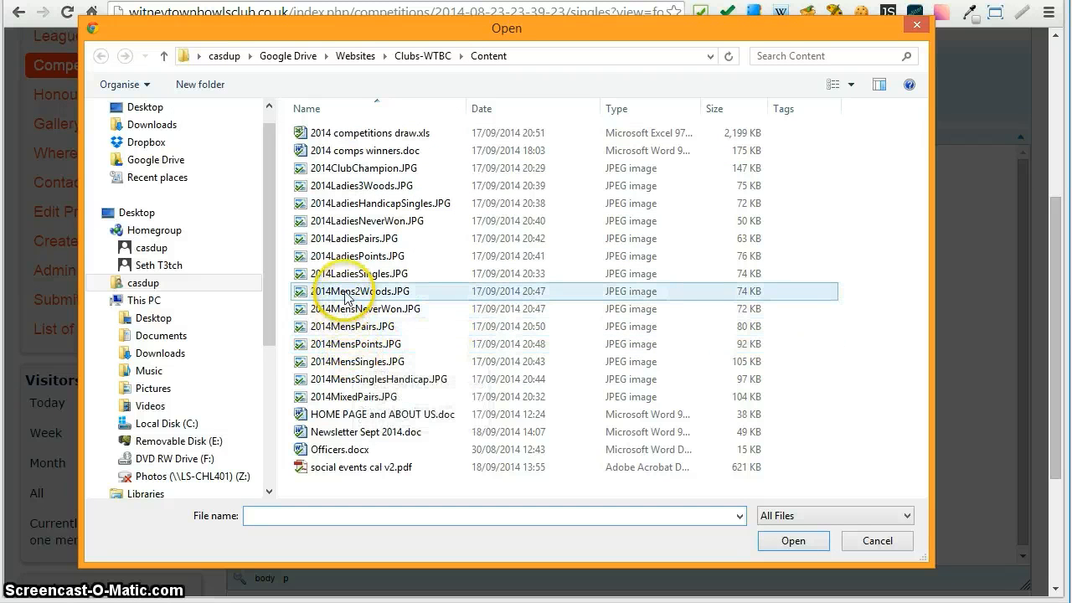
left_click(350, 363)
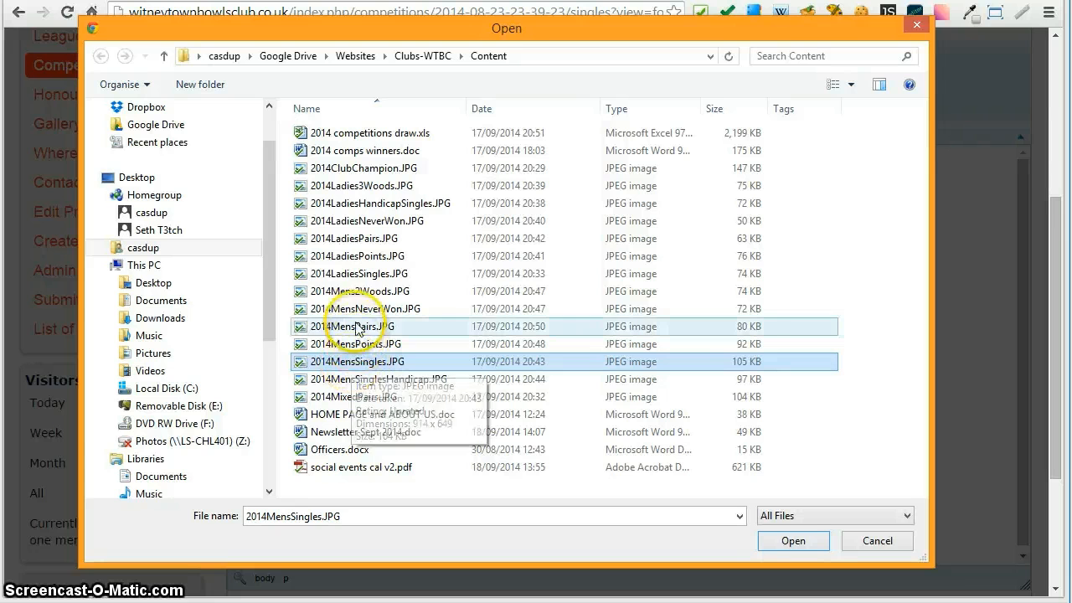
left_click(350, 326, "ctrl")
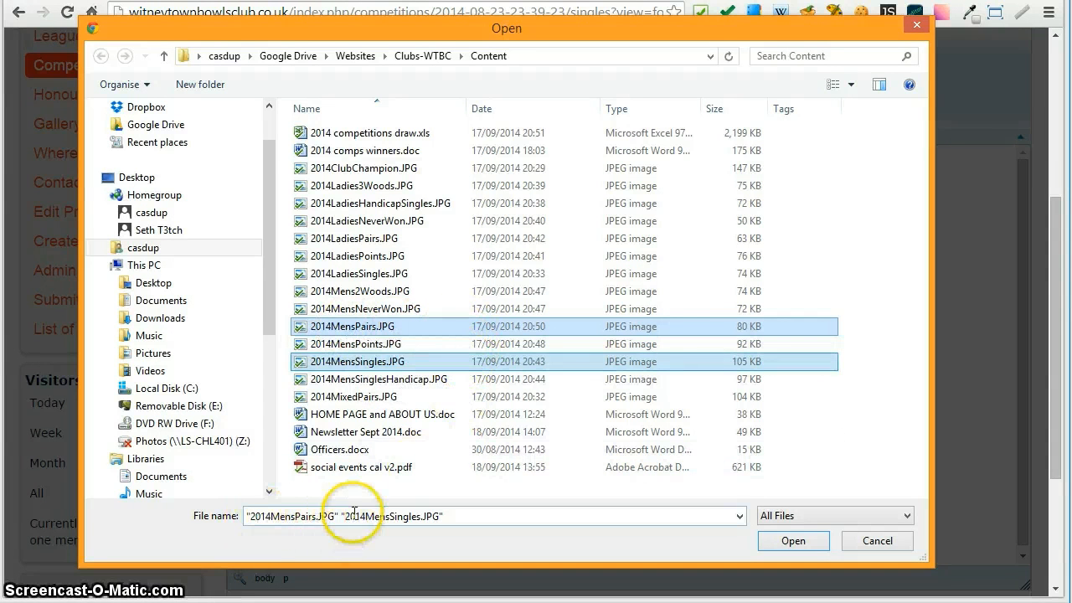
left_click(343, 347, "ctrl")
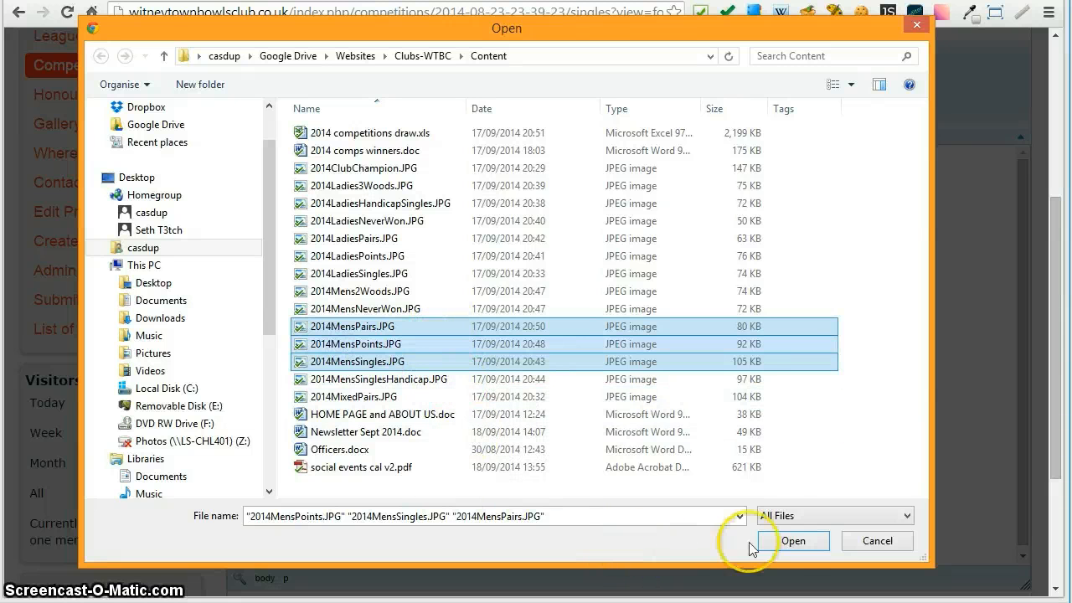
left_click(801, 540)
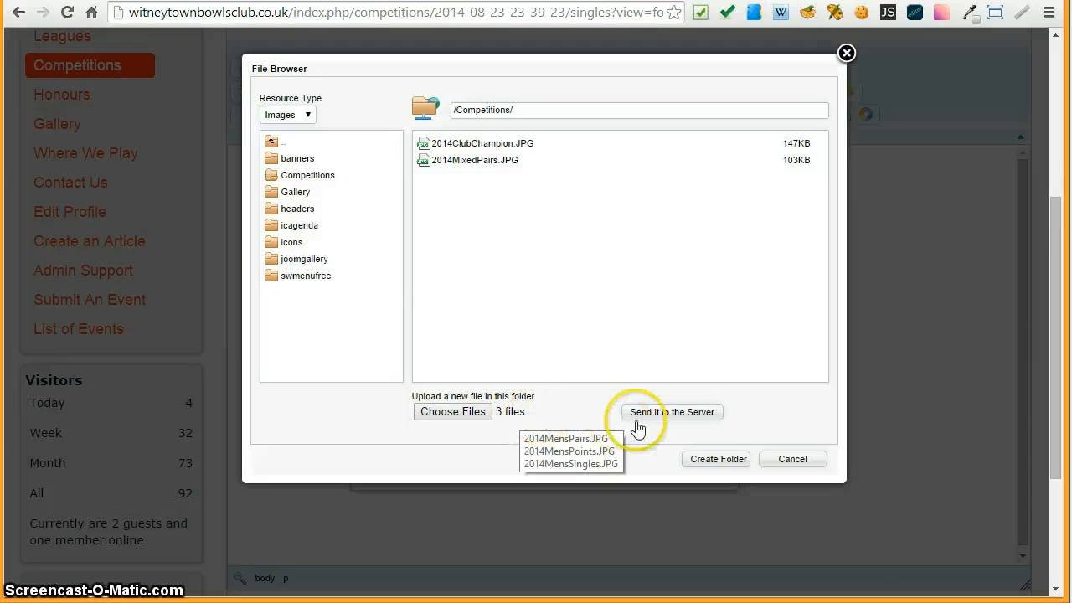
- Upload the three chosen 2014 images to the /Competitions/ folder on the server
left_click(683, 414)
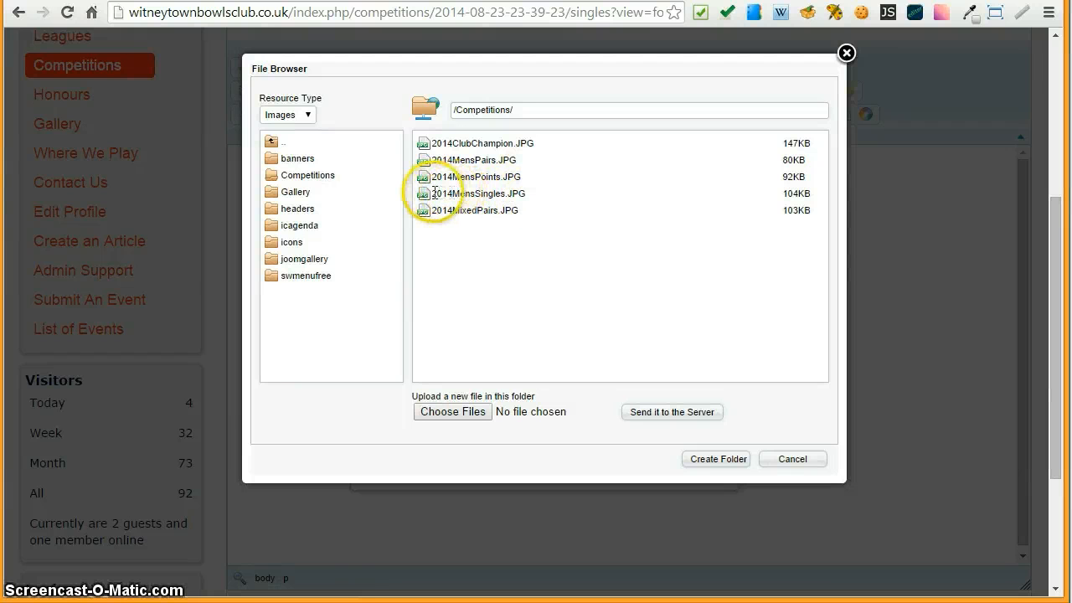
mouse_move(426, 197)
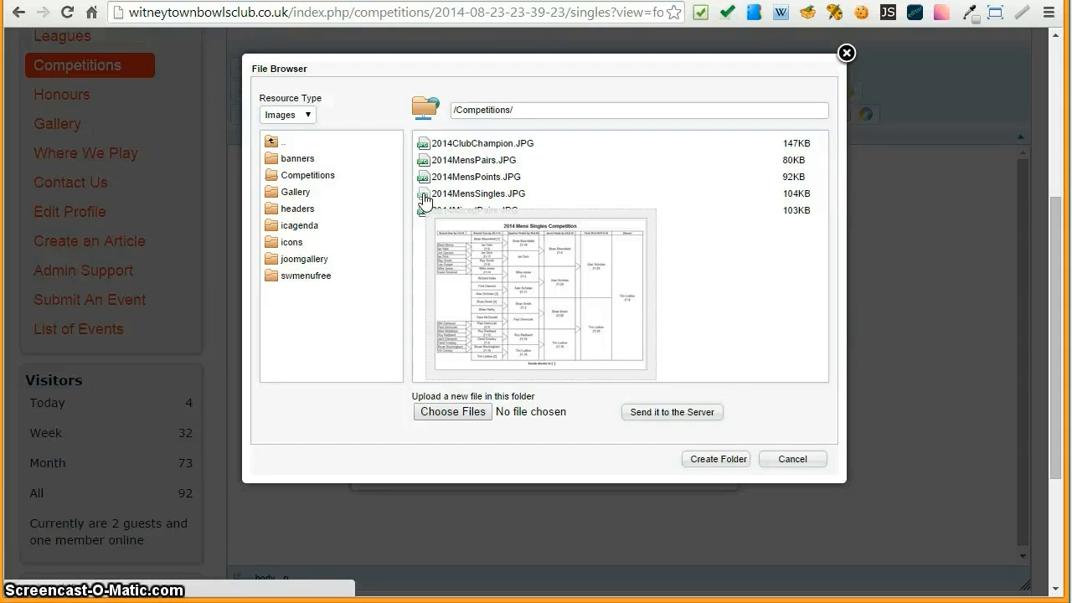
- Insert 2014MensSingles.JPG from the Competitions folder into the Mens Singles article body
left_click(425, 197)
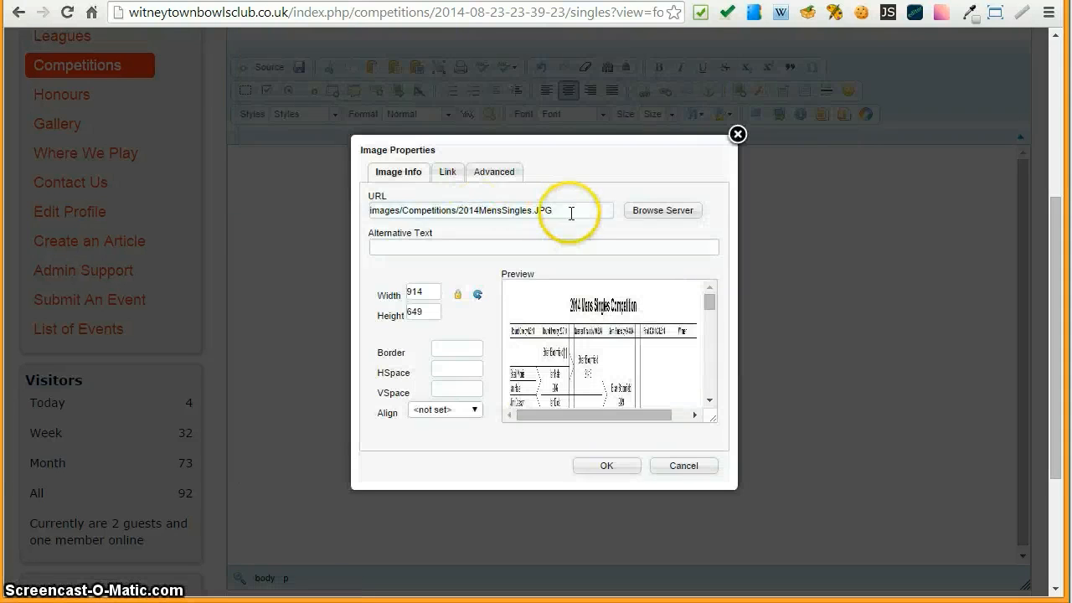
left_click_drag(371, 210, 587, 213)
left_click(505, 295)
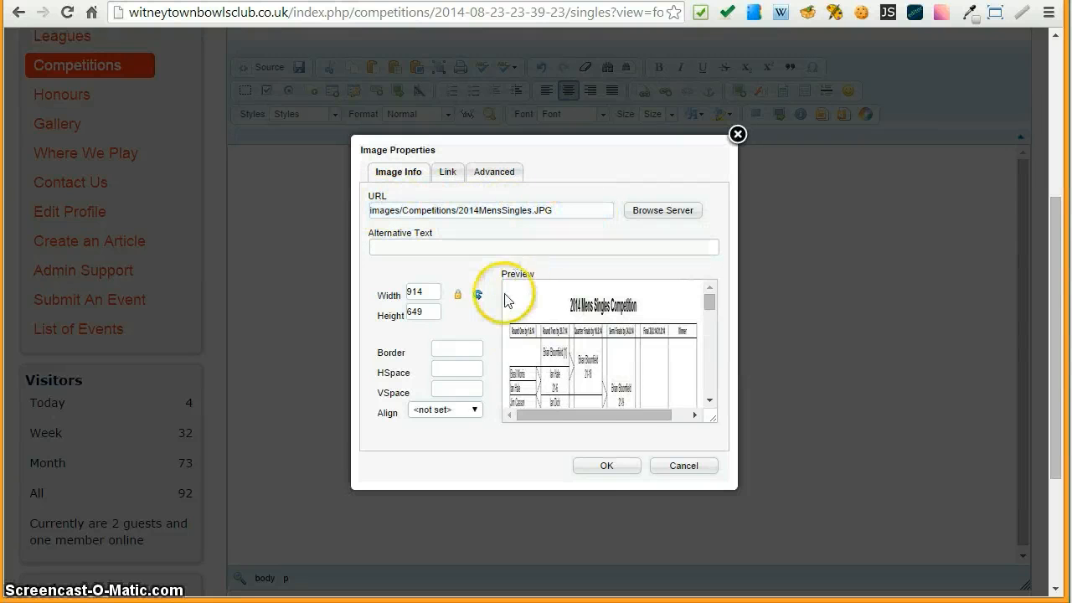
left_click(614, 468)
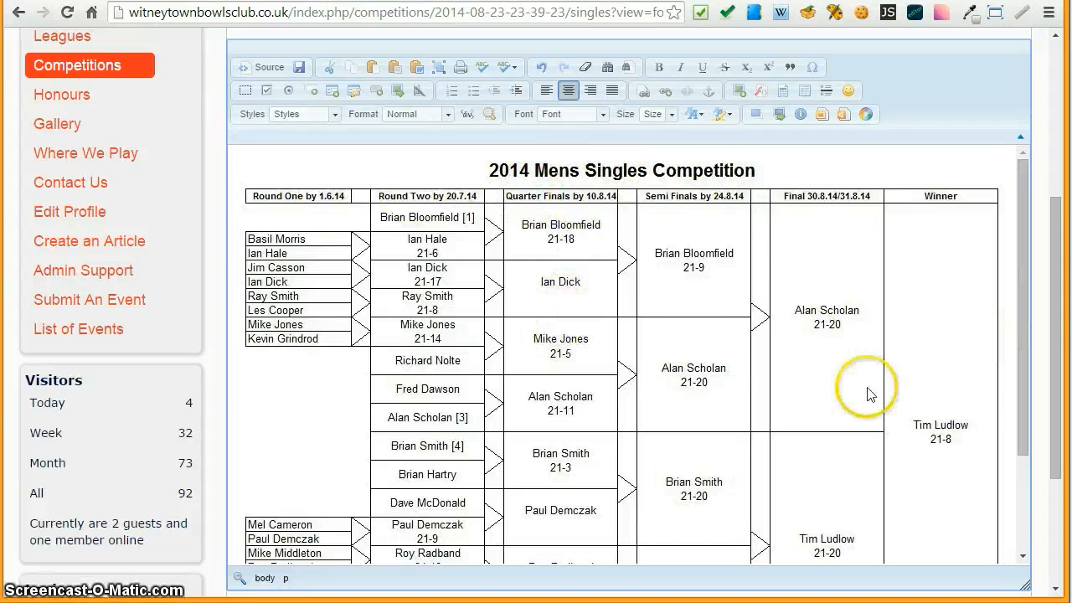
scroll(926, 367, "down", 5)
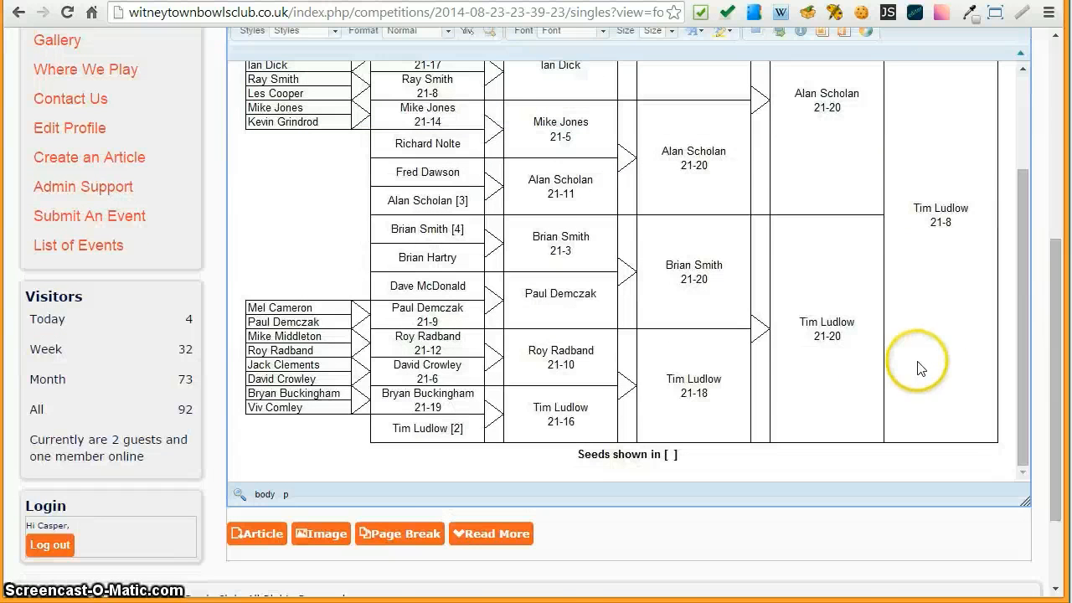
scroll(920, 369, "up", 8)
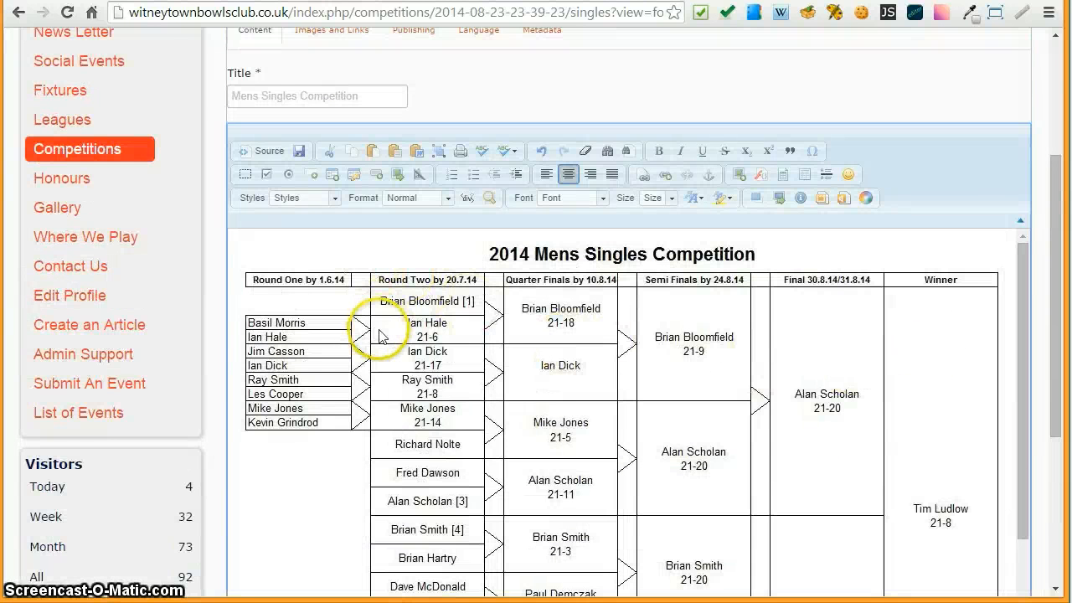
scroll(379, 335, "up", 1)
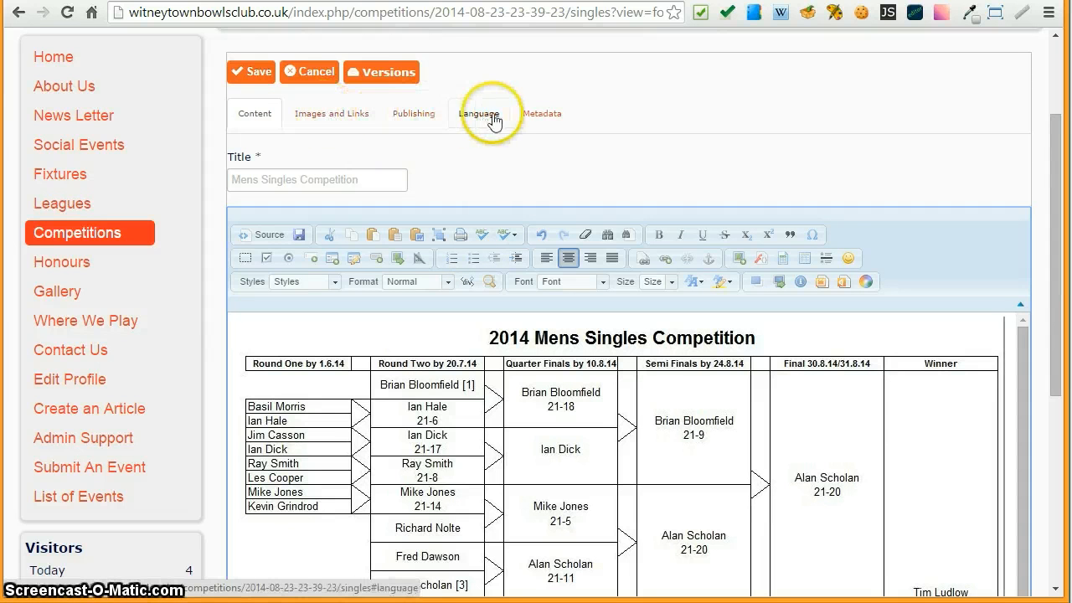
- Review the article's Images and Links settings without changing anything
left_click(331, 118)
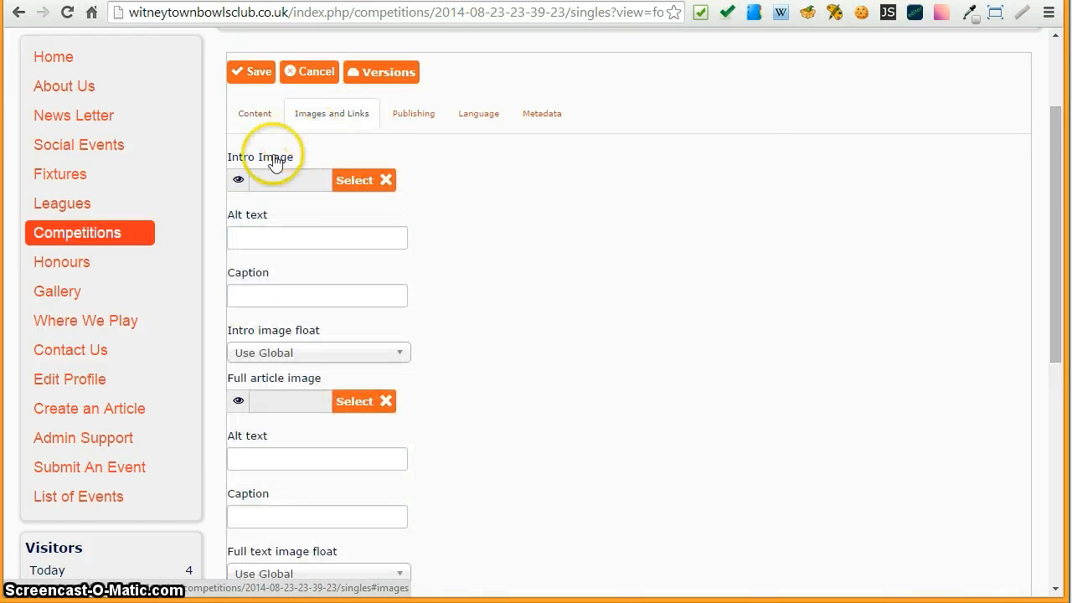
mouse_move(263, 221)
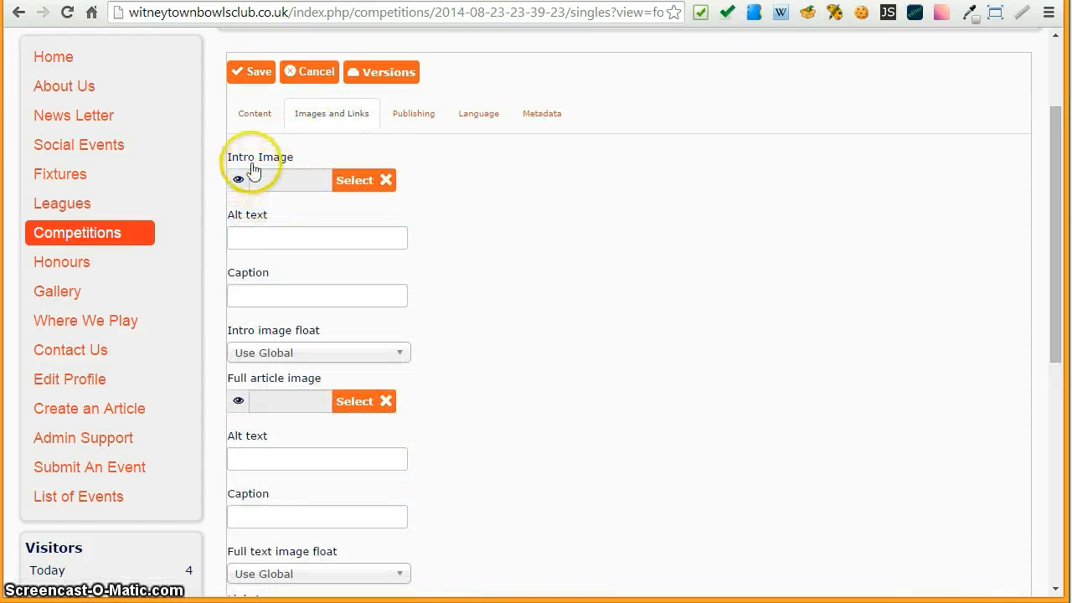
mouse_move(275, 163)
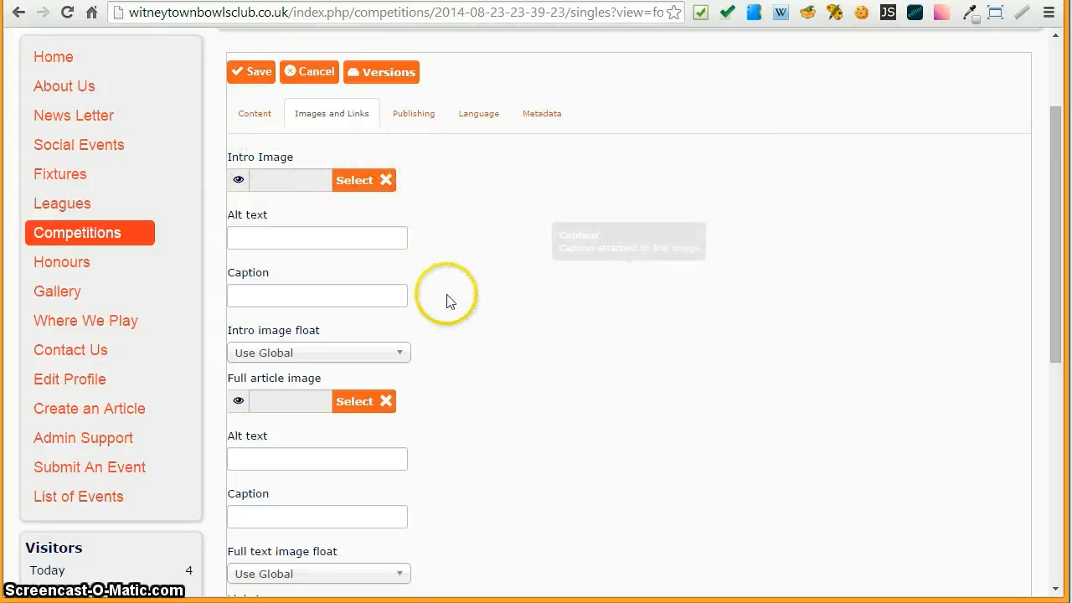
scroll(452, 333, "down", 3)
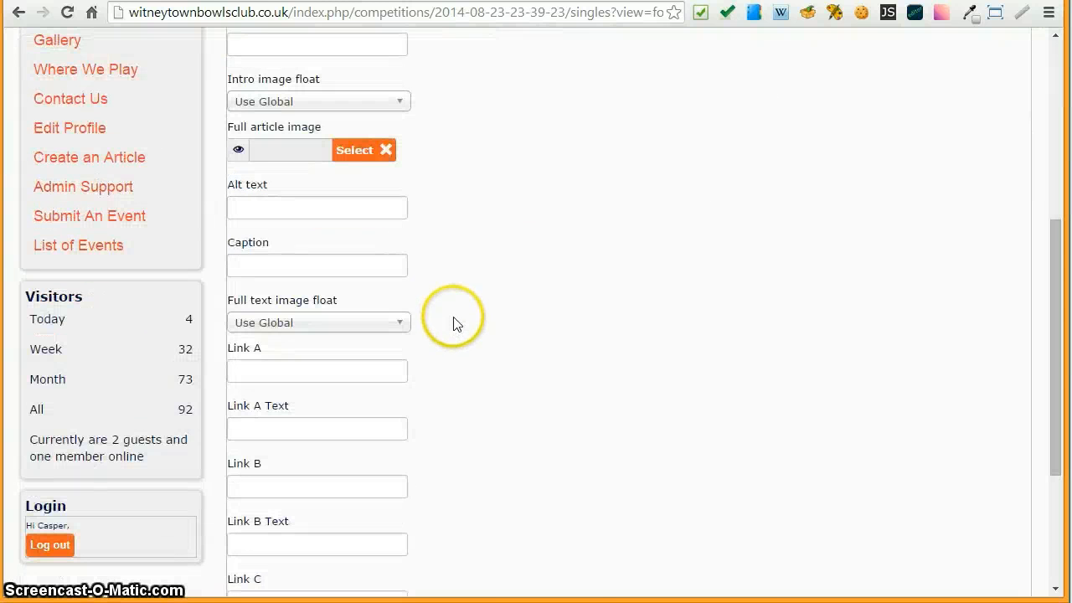
scroll(455, 325, "down", 2)
scroll(455, 325, "up", 3)
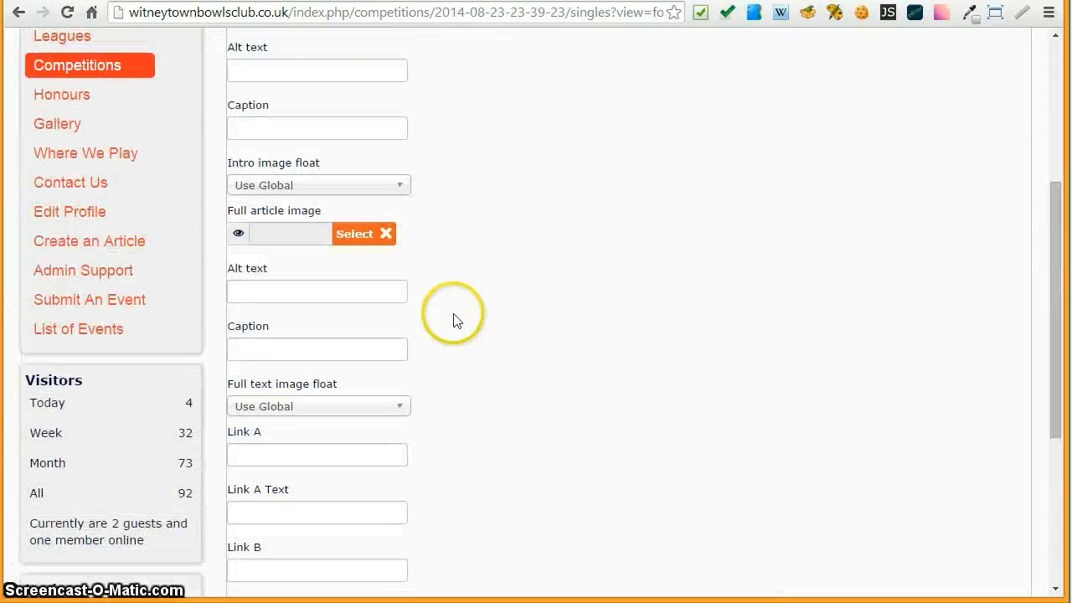
scroll(455, 321, "up", 4)
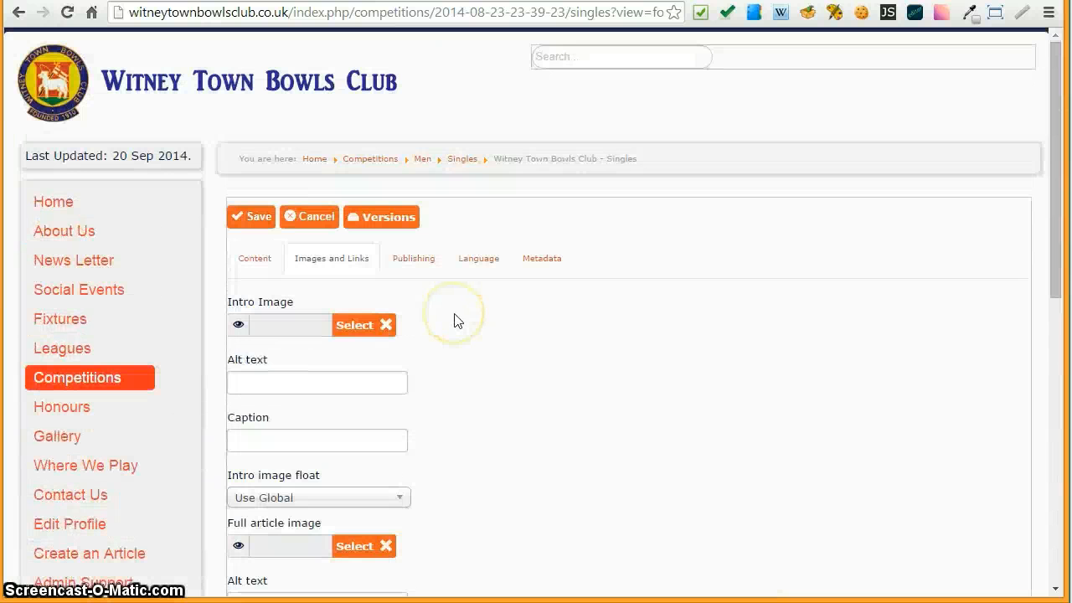
- Check the Publishing settings, keeping category Competitions and access level Public
left_click(412, 263)
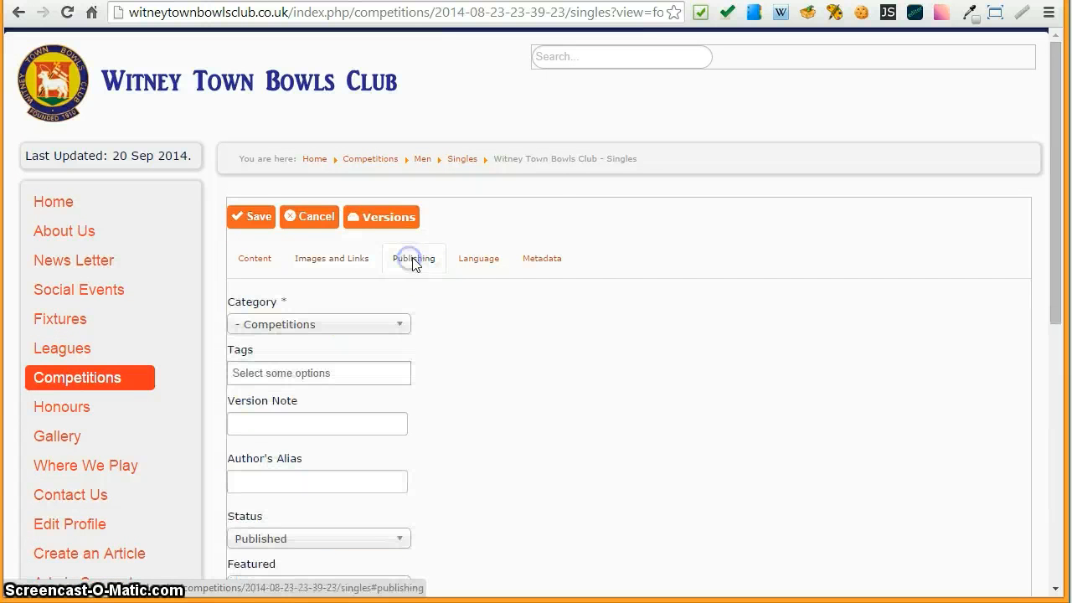
scroll(590, 316, "down", 1)
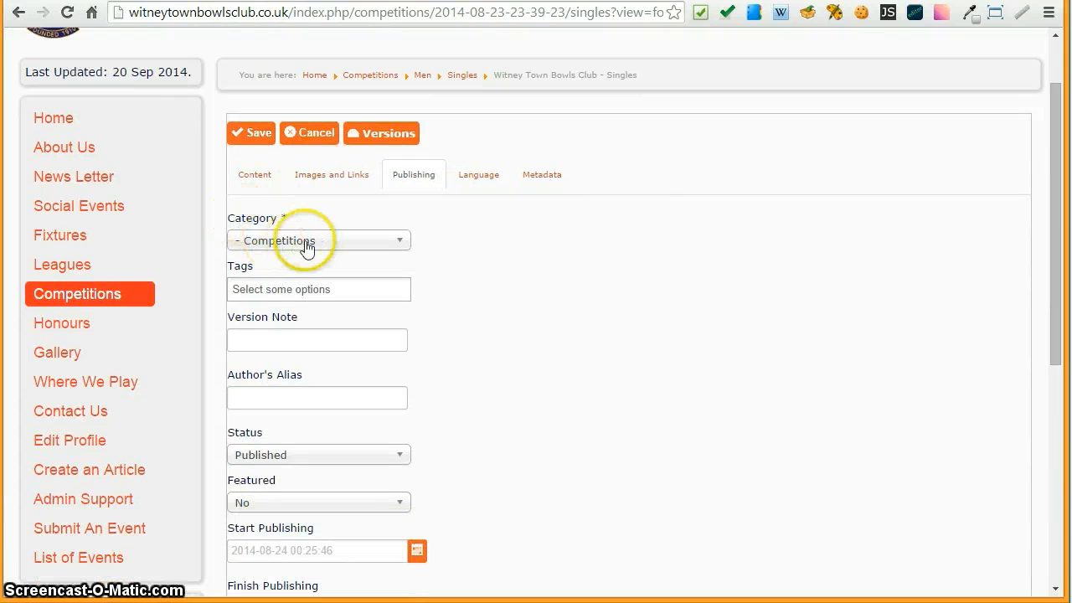
left_click(401, 241)
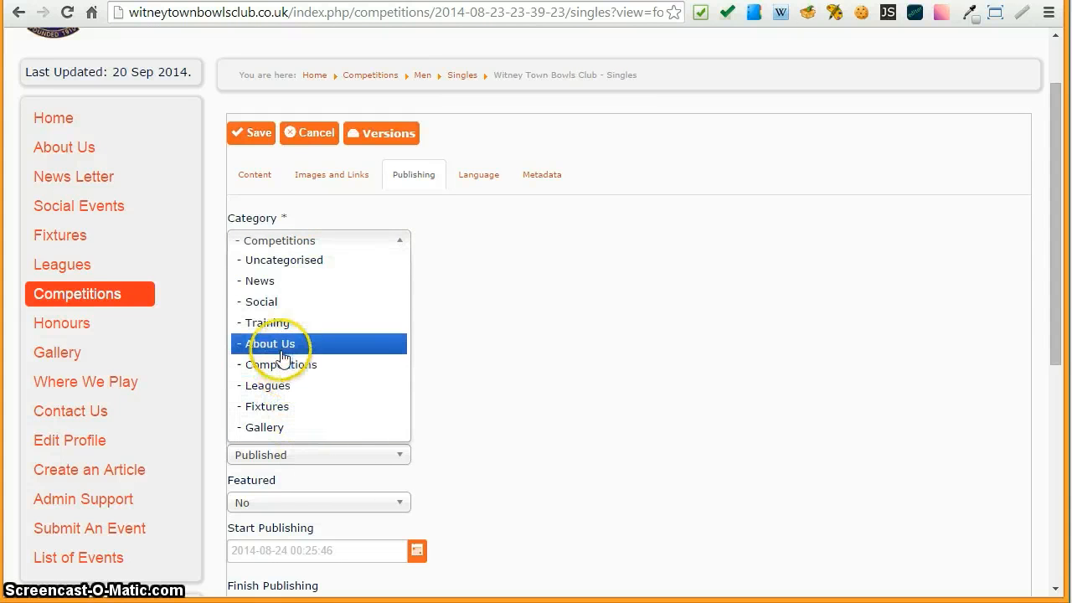
left_click(290, 249)
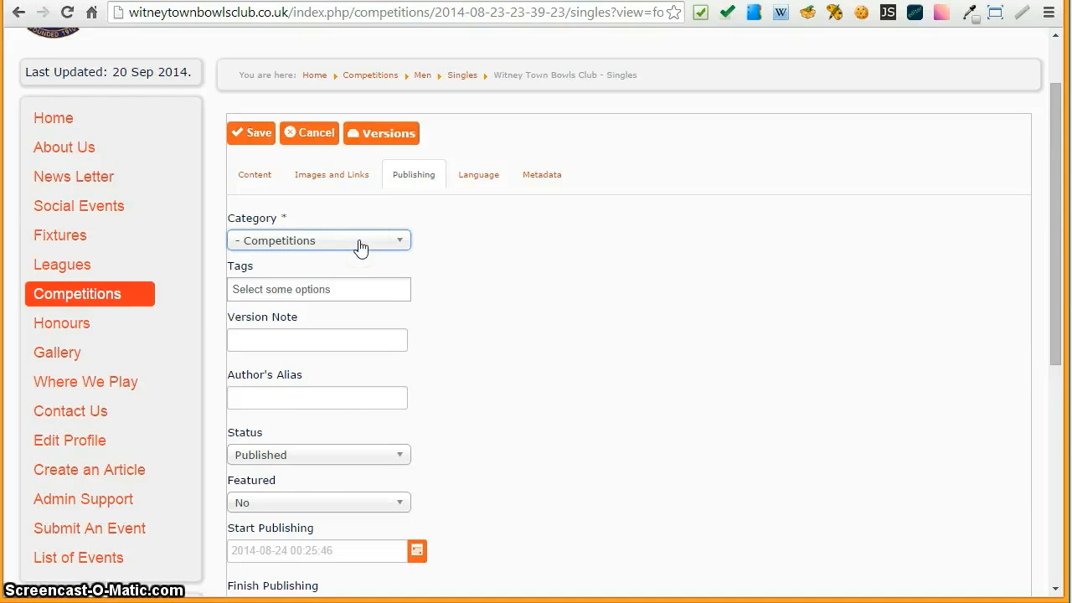
scroll(541, 304, "down", 1)
scroll(469, 335, "down", 1)
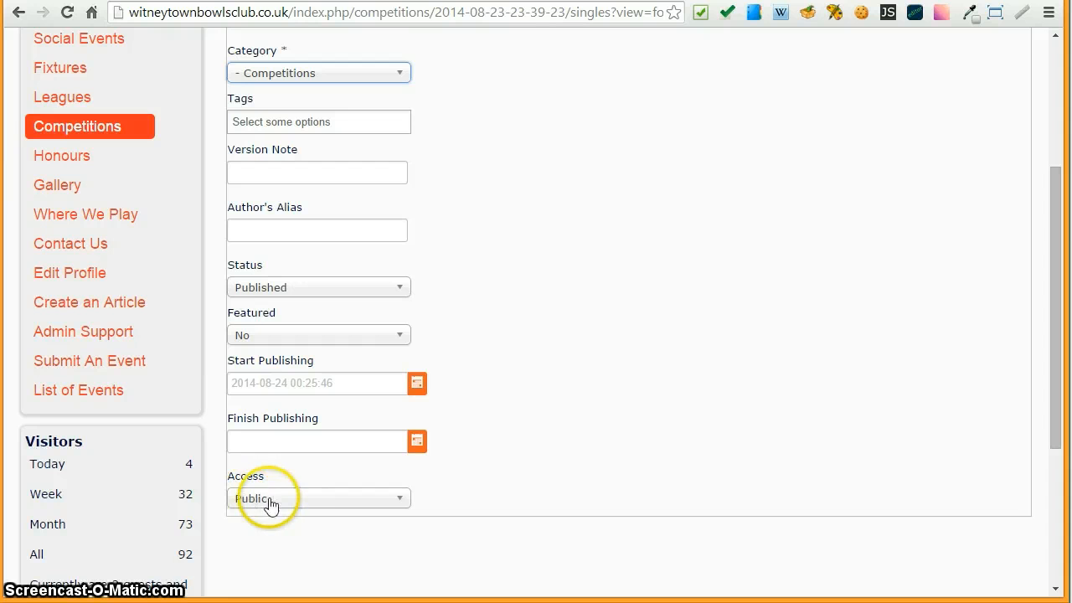
left_click(400, 501)
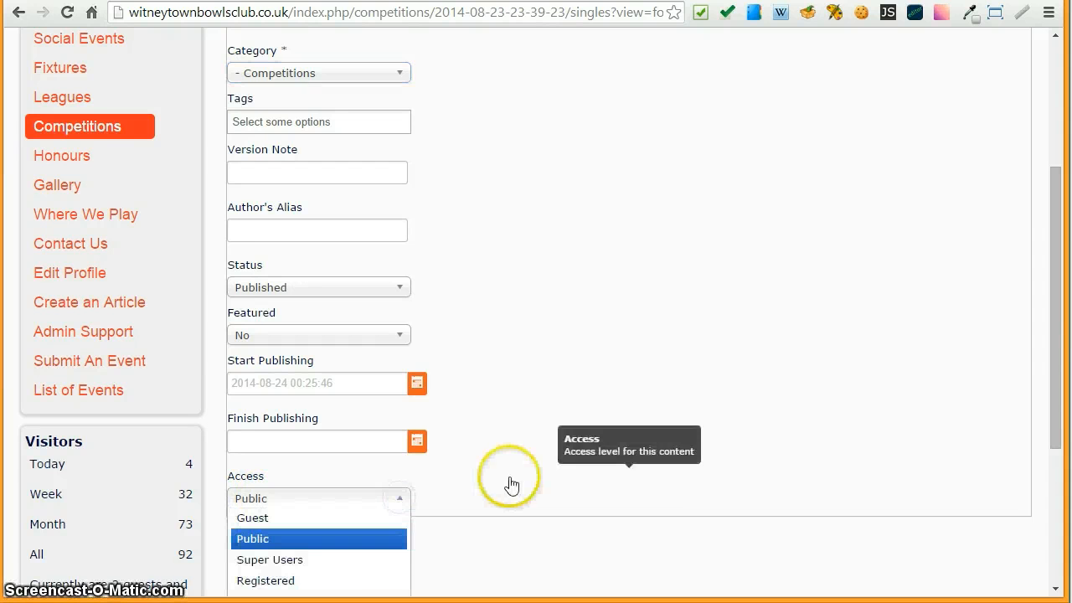
scroll(511, 484, "down", 2)
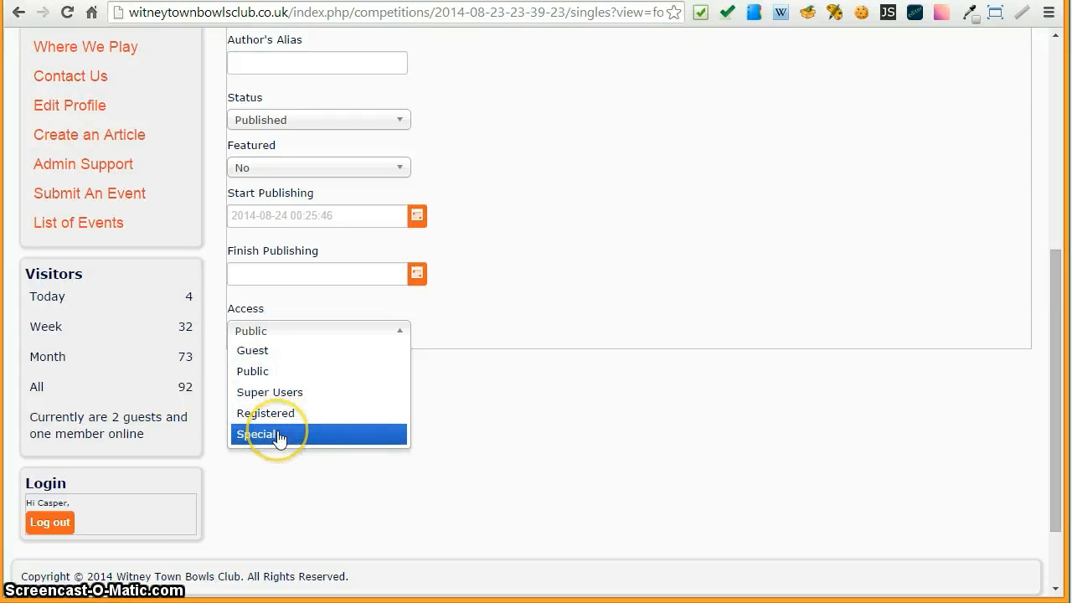
left_click(281, 333)
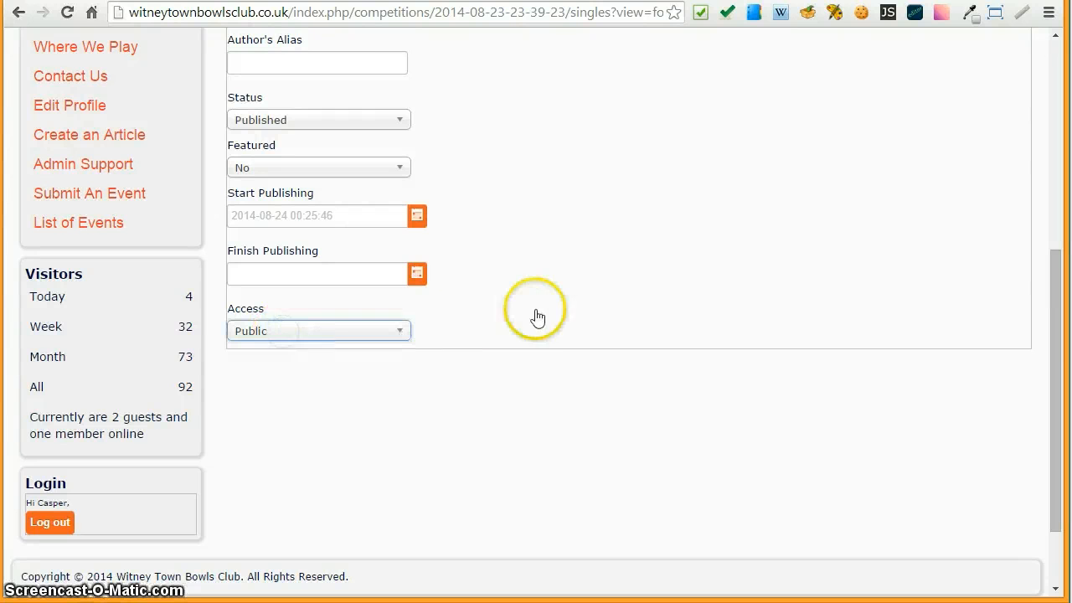
scroll(513, 328, "up", 2)
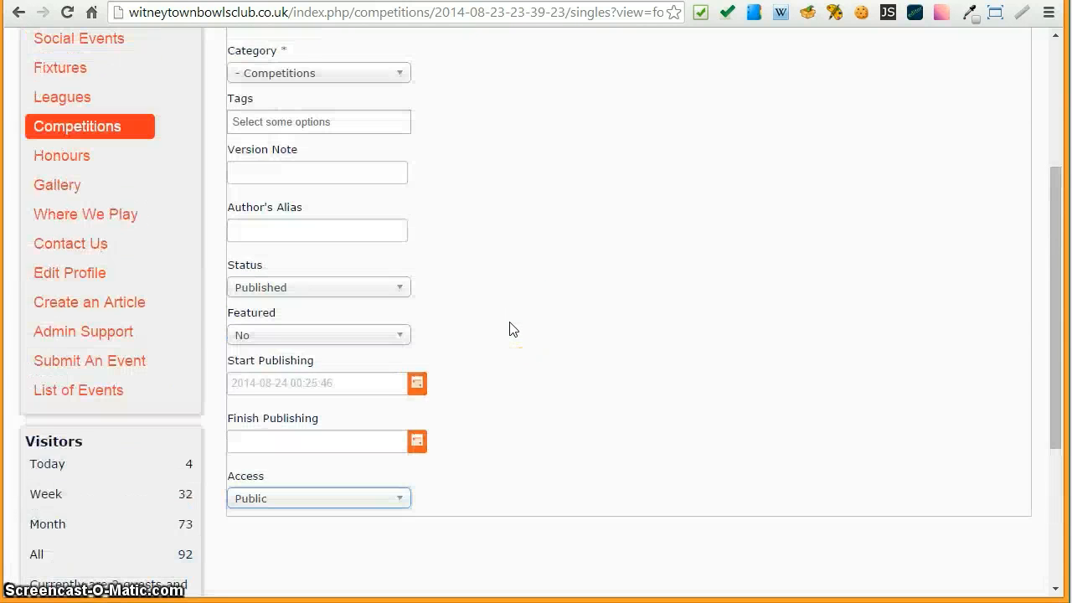
scroll(513, 329, "up", 3)
- Leave the article language at All and view the empty meta description and keywords fields
left_click(515, 325)
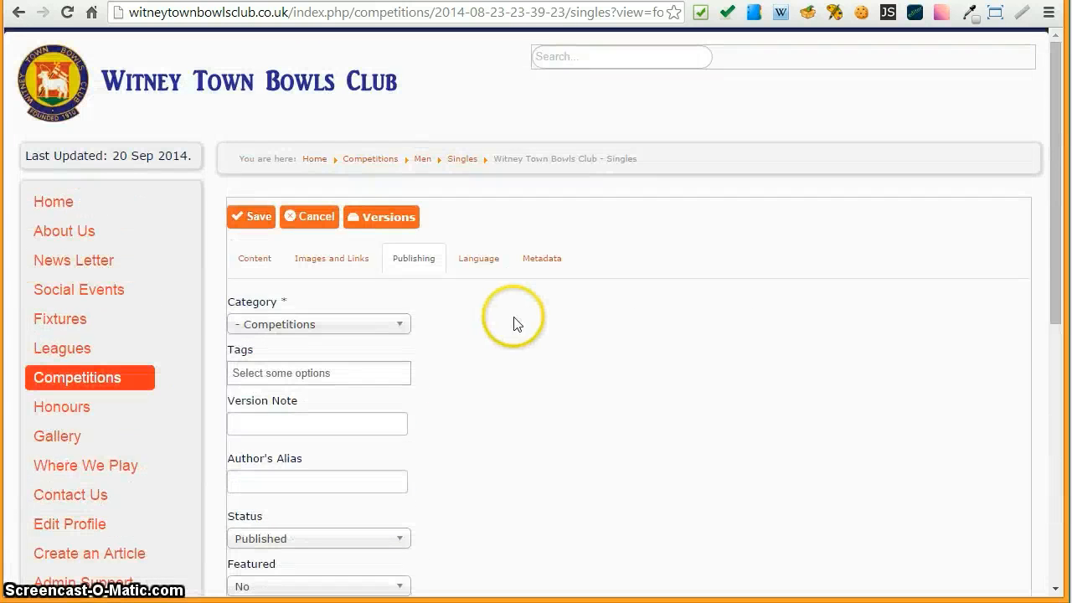
left_click(480, 263)
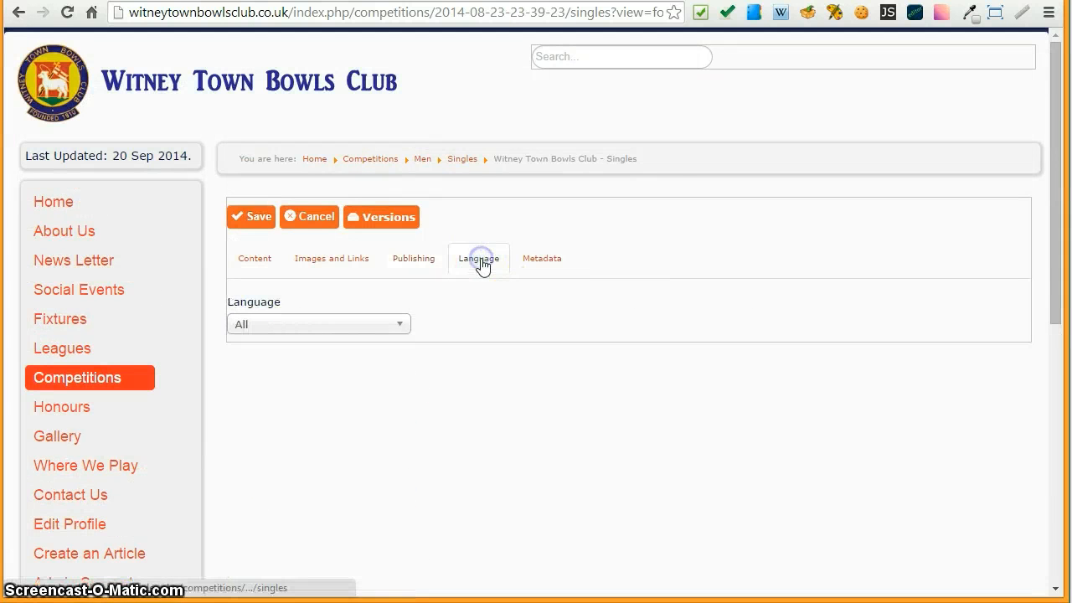
left_click(397, 324)
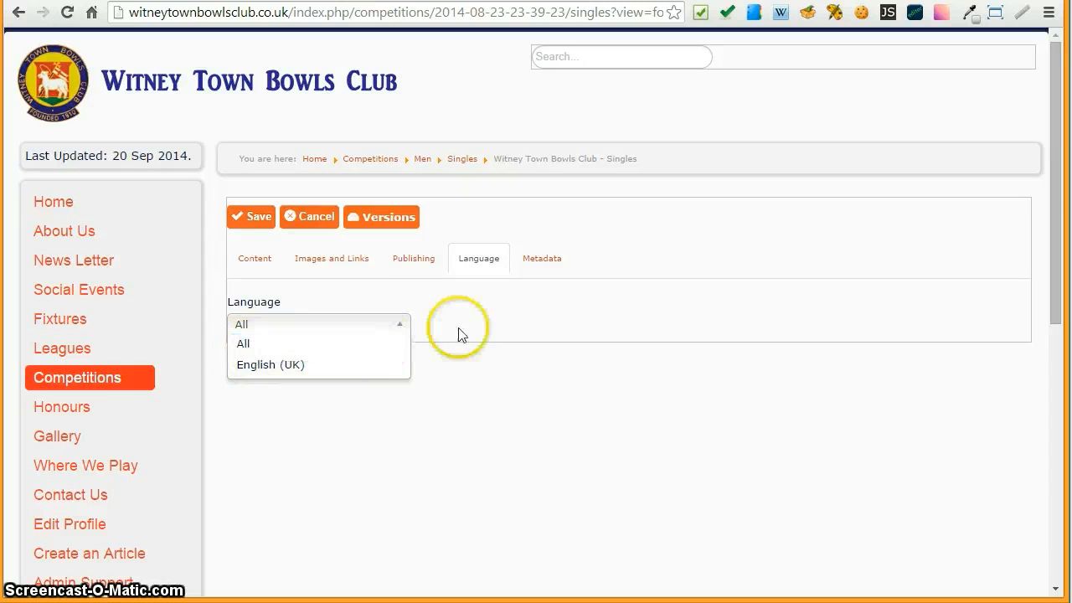
left_click(608, 257)
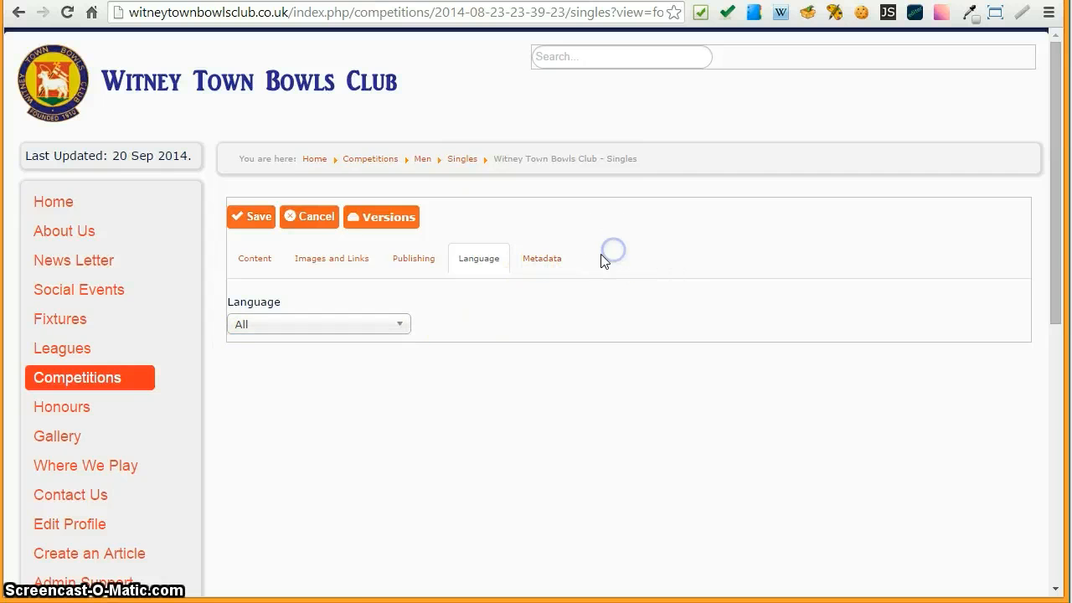
left_click(541, 266)
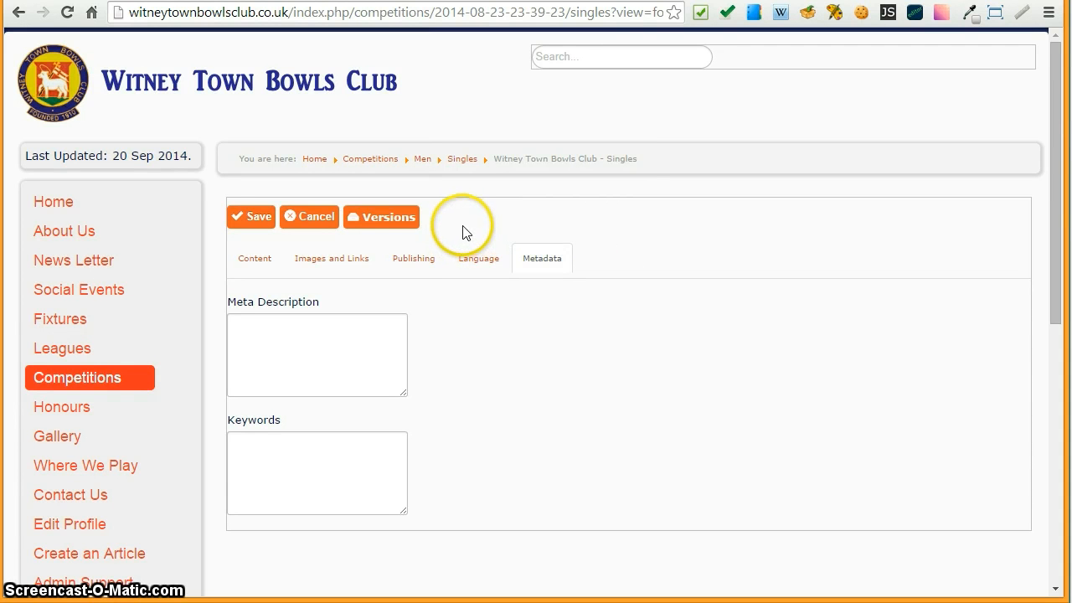
- Return to the Content tab, review the bracket image in the body, and save the article
left_click(255, 267)
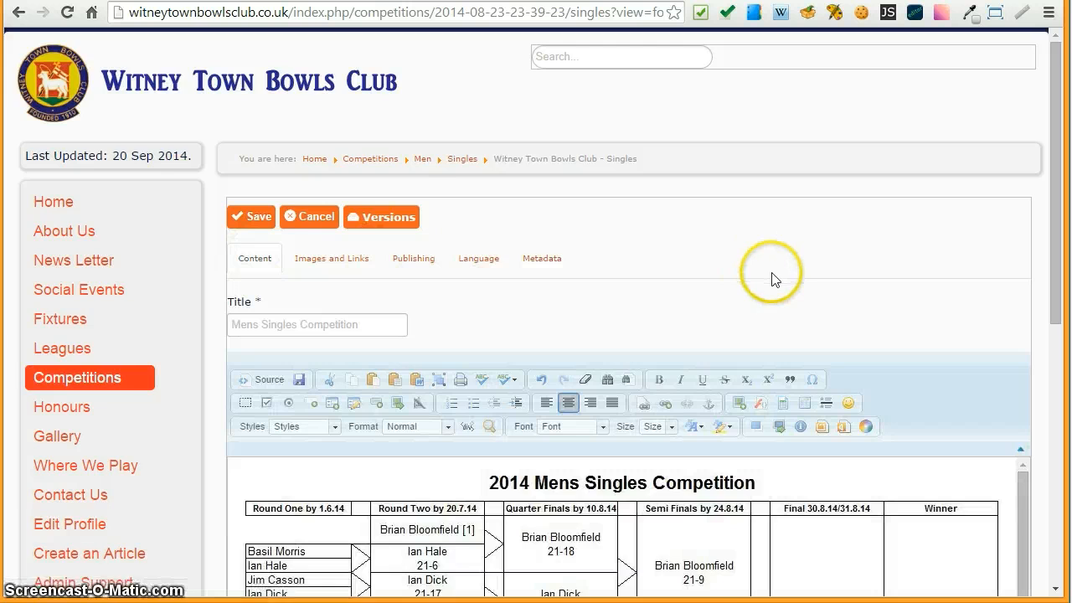
scroll(770, 277, "down", 2)
scroll(888, 352, "down", 1)
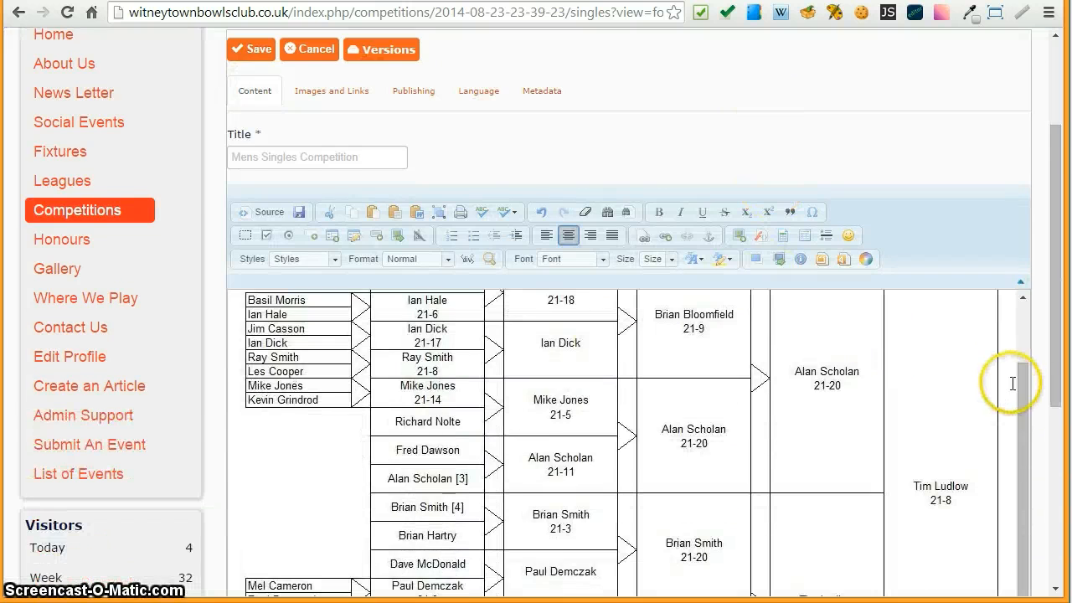
scroll(1012, 377, "down", 4)
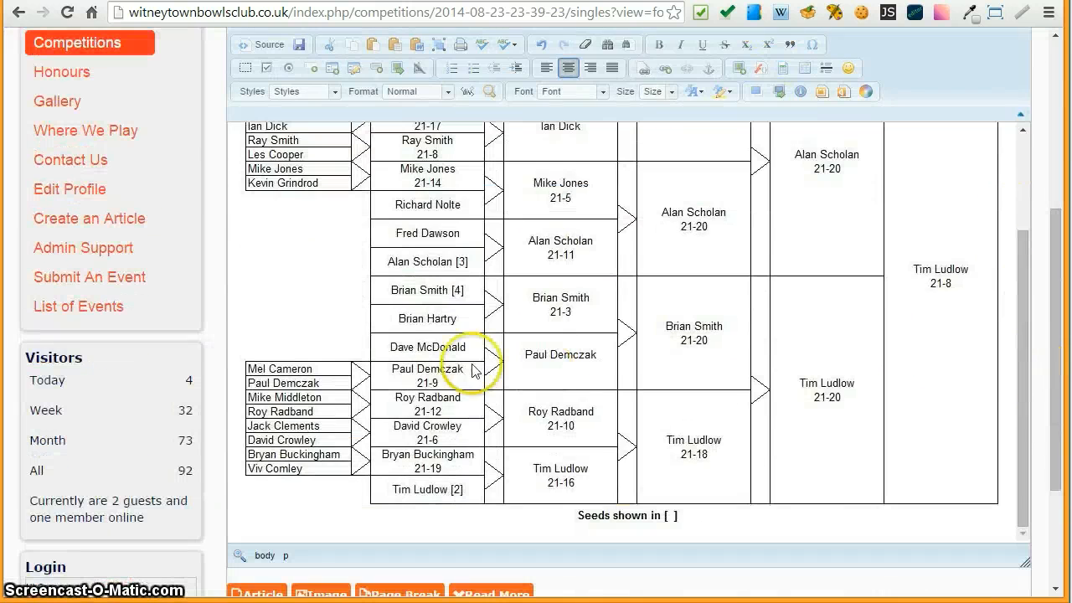
scroll(270, 294, "down", 2)
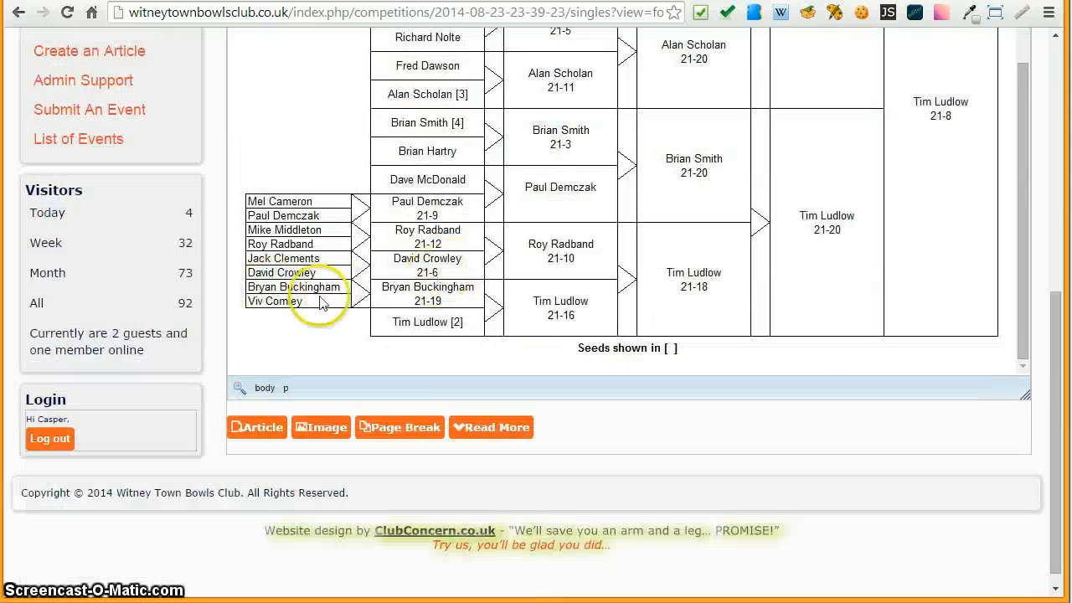
scroll(213, 260, "up", 2)
scroll(306, 326, "up", 7)
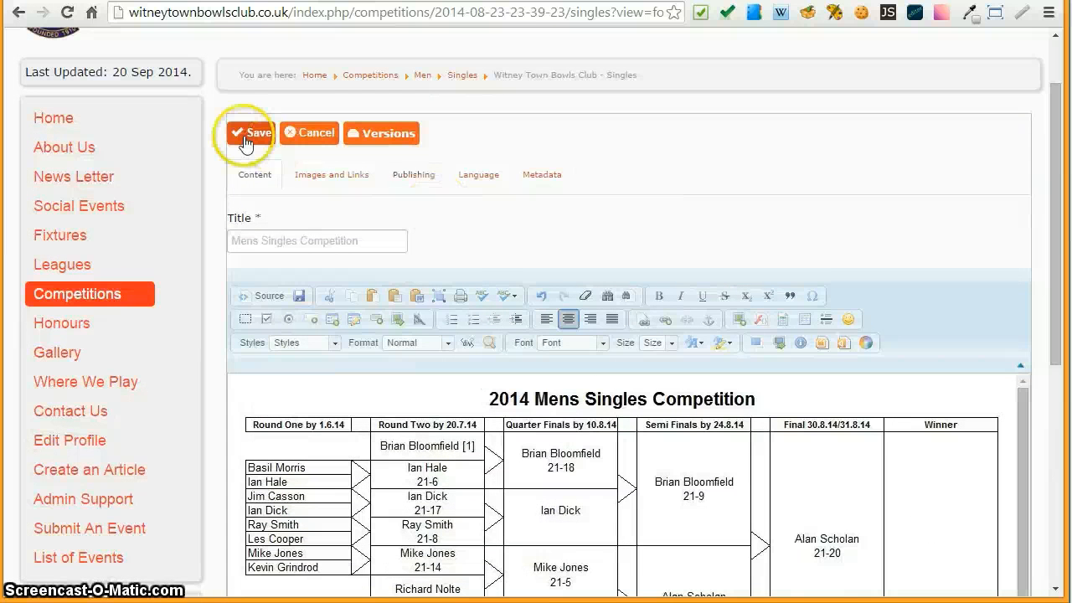
left_click(254, 136)
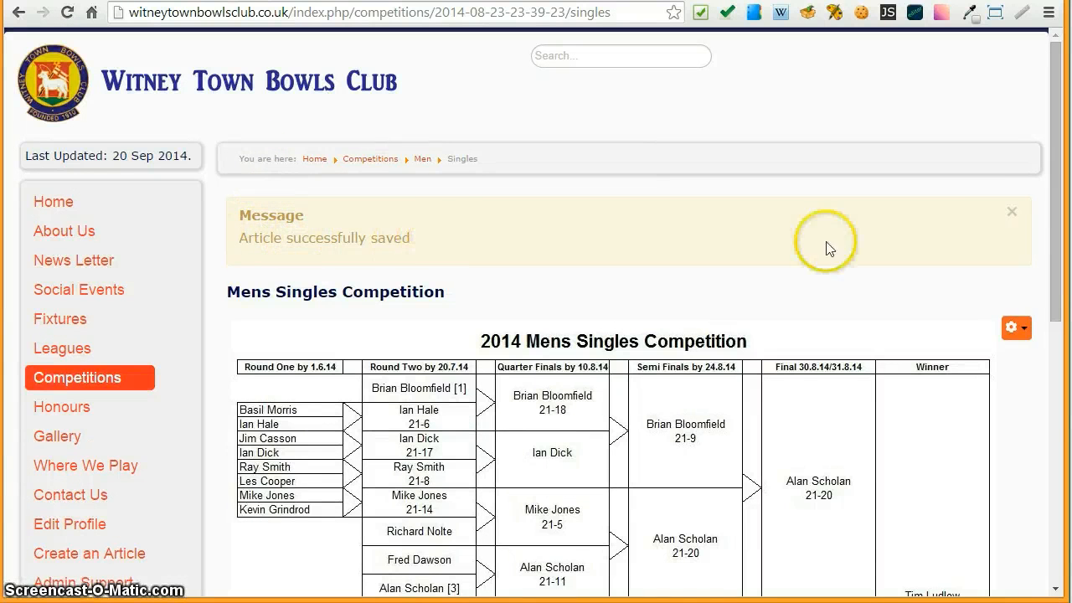
- Dismiss the 'Article successfully saved' message and scroll the page showing the 2014 Mens Singles bracket
left_click(1012, 213)
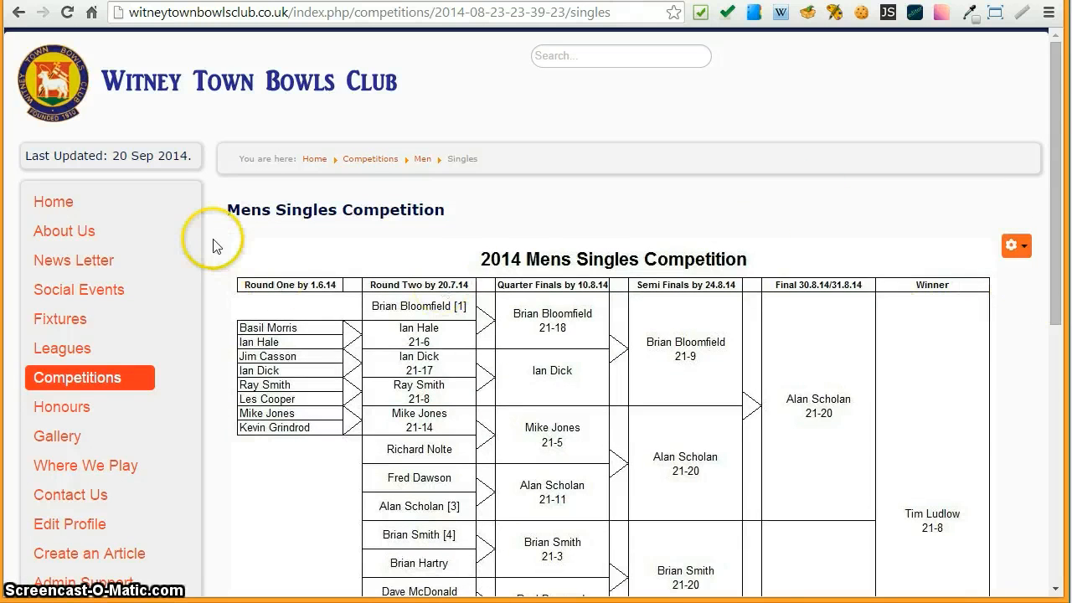
scroll(210, 242, "down", 2)
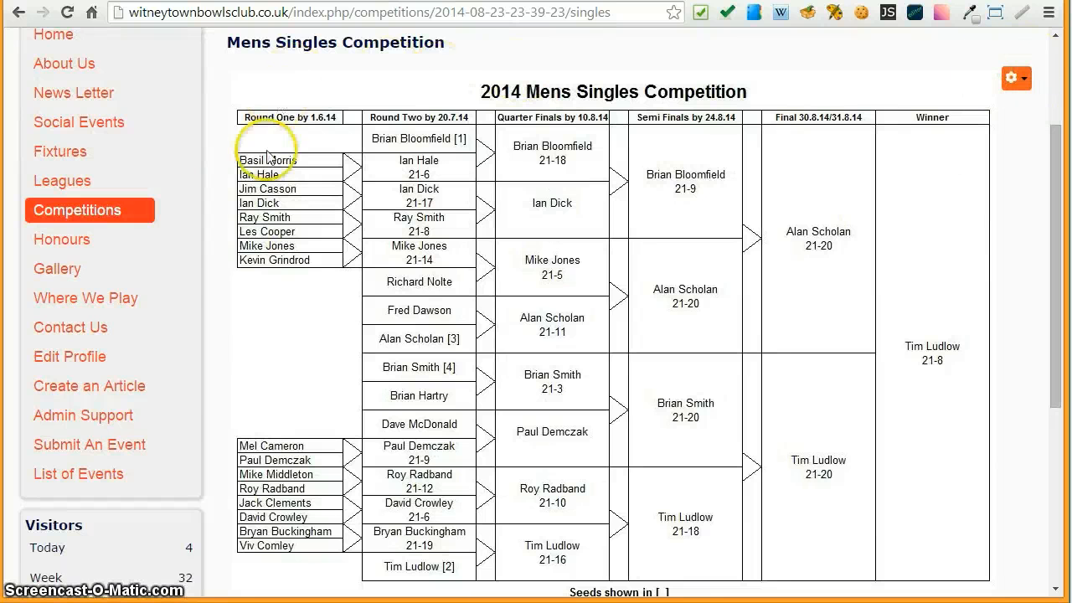
scroll(240, 258, "down", 1)
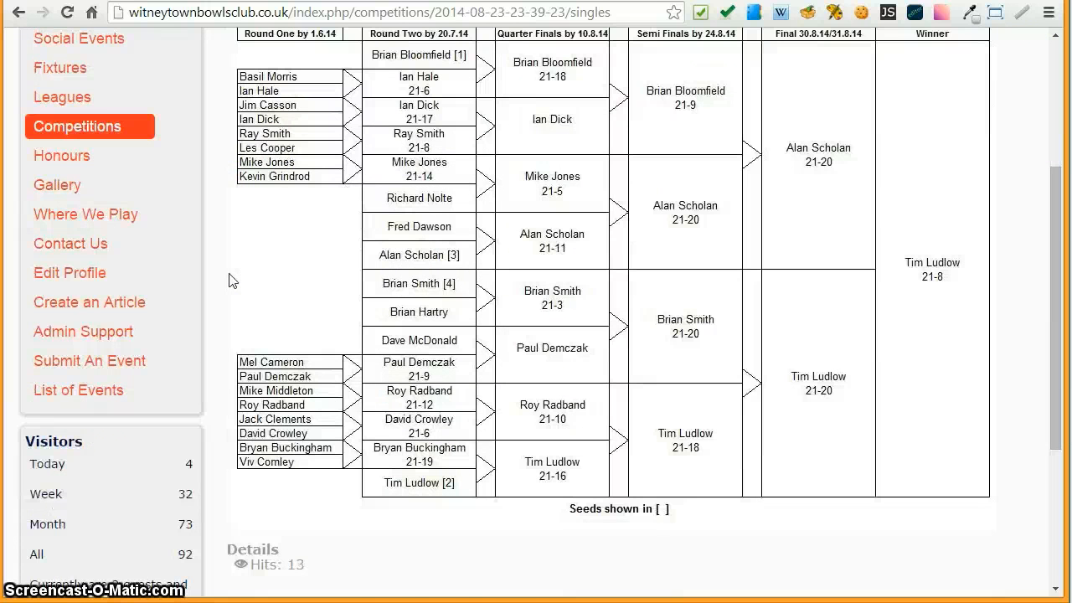
scroll(235, 279, "up", 2)
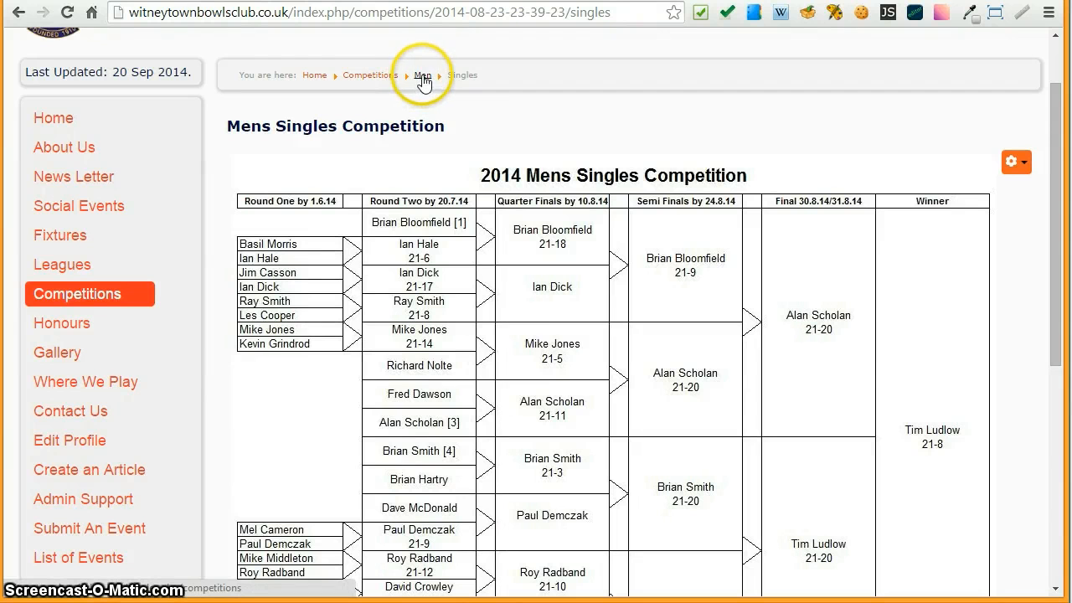
- From Competitions, open the Men's Handicap Singles page and edit its article
left_click(371, 77)
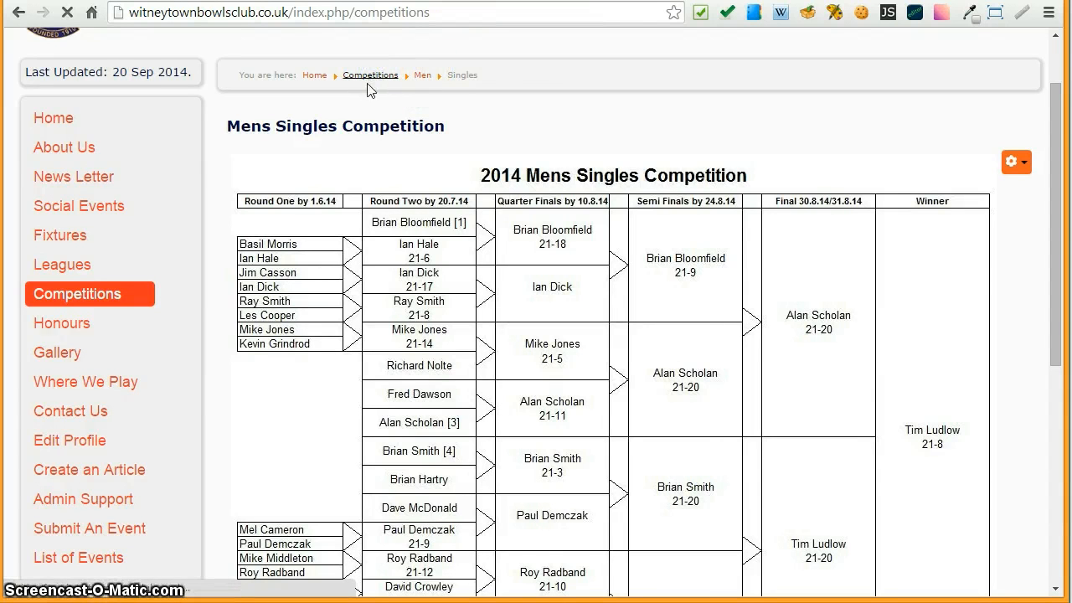
scroll(275, 299, "down", 3)
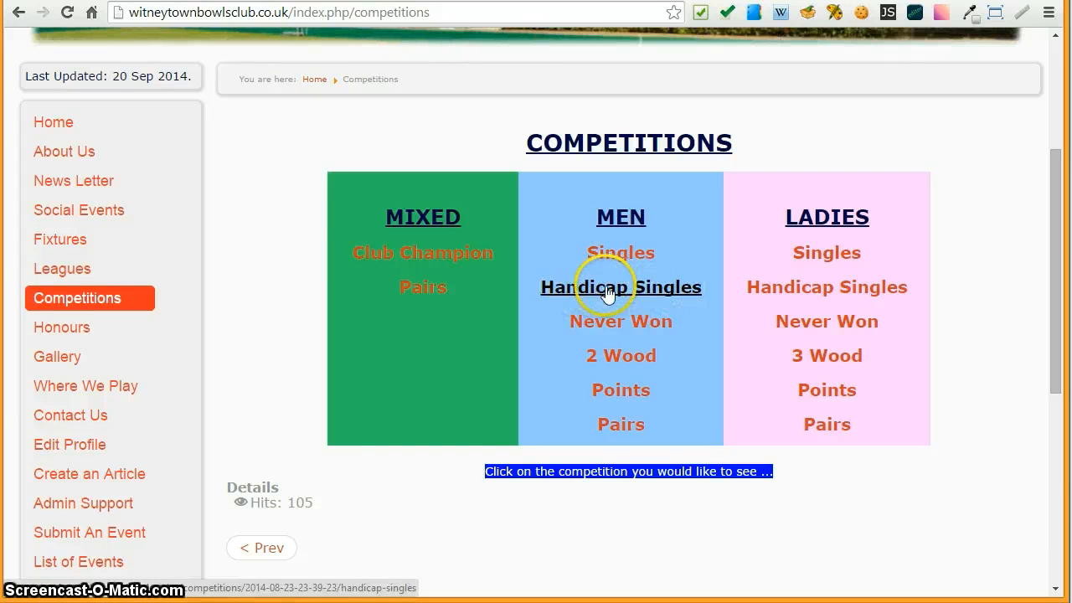
left_click(653, 288)
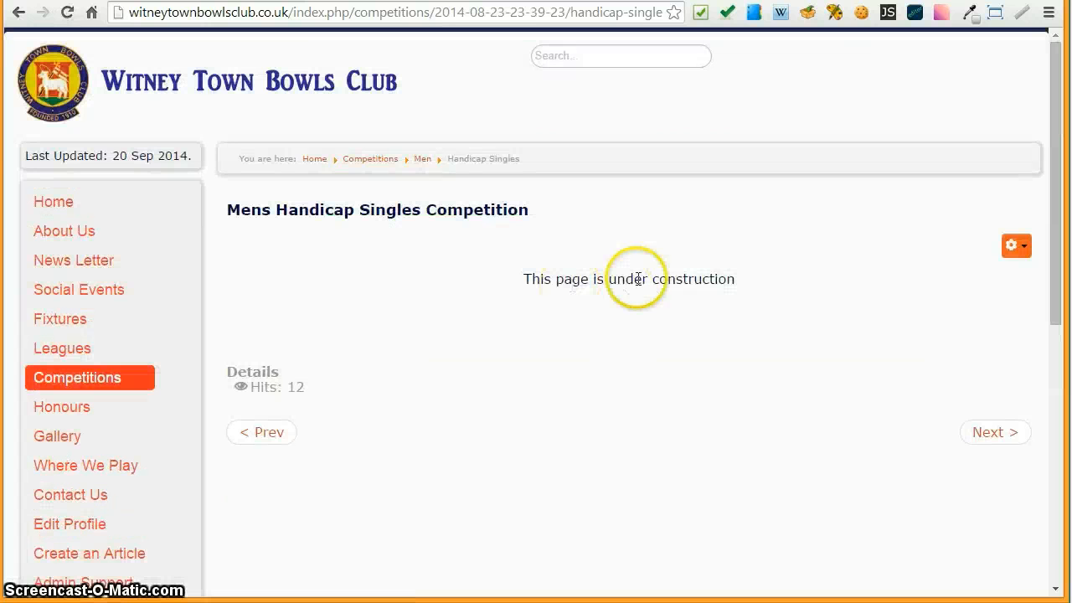
left_click(1017, 248)
left_click(951, 275)
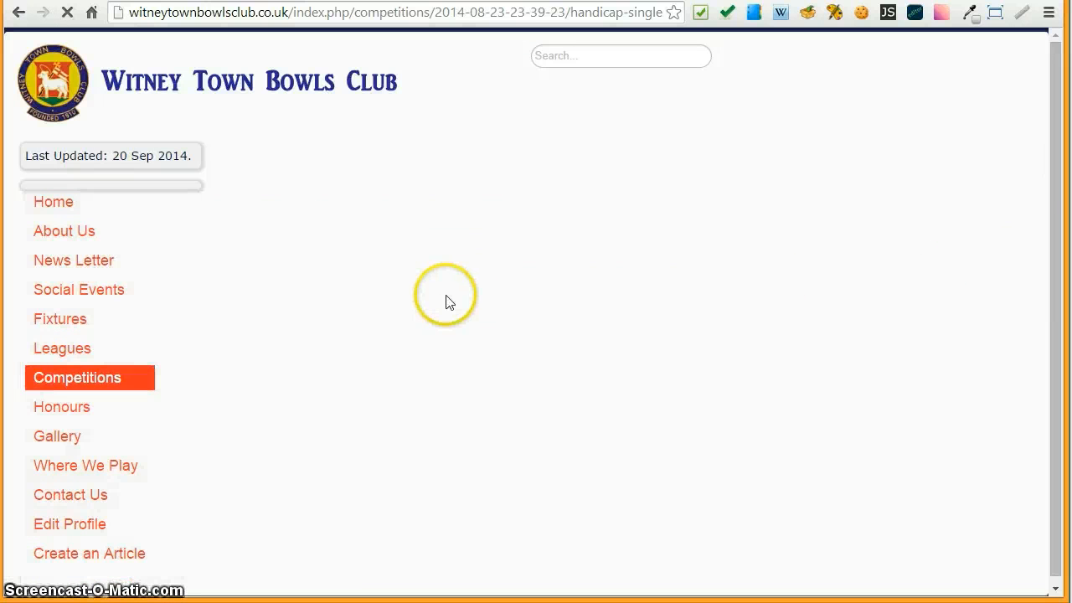
scroll(830, 256, "down", 3)
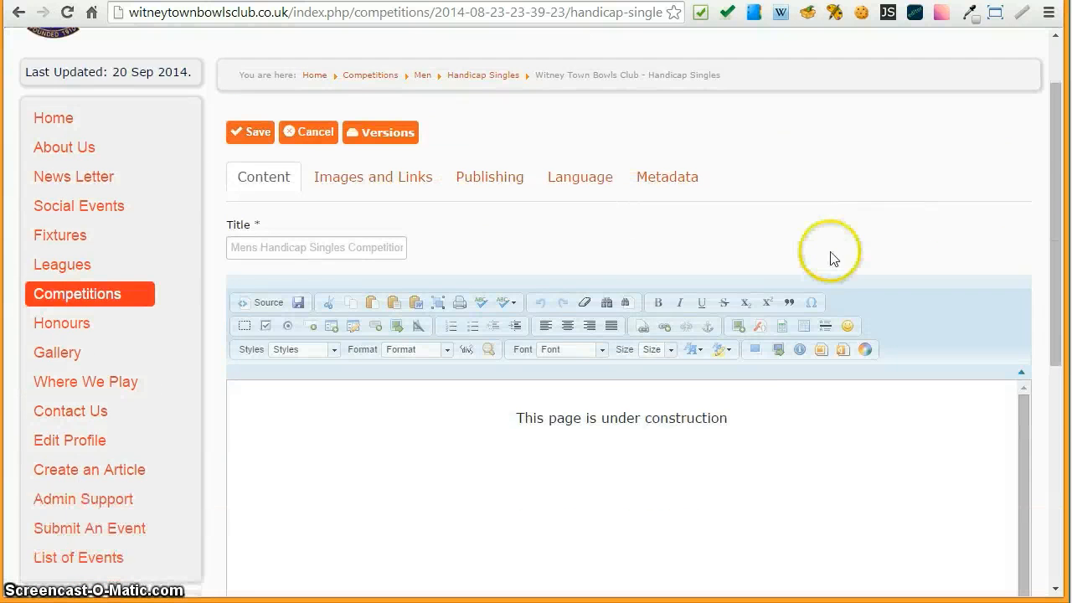
- Clear the under-construction body text and start uploading local files into the Competitions image folder
scroll(782, 327, "up", 2)
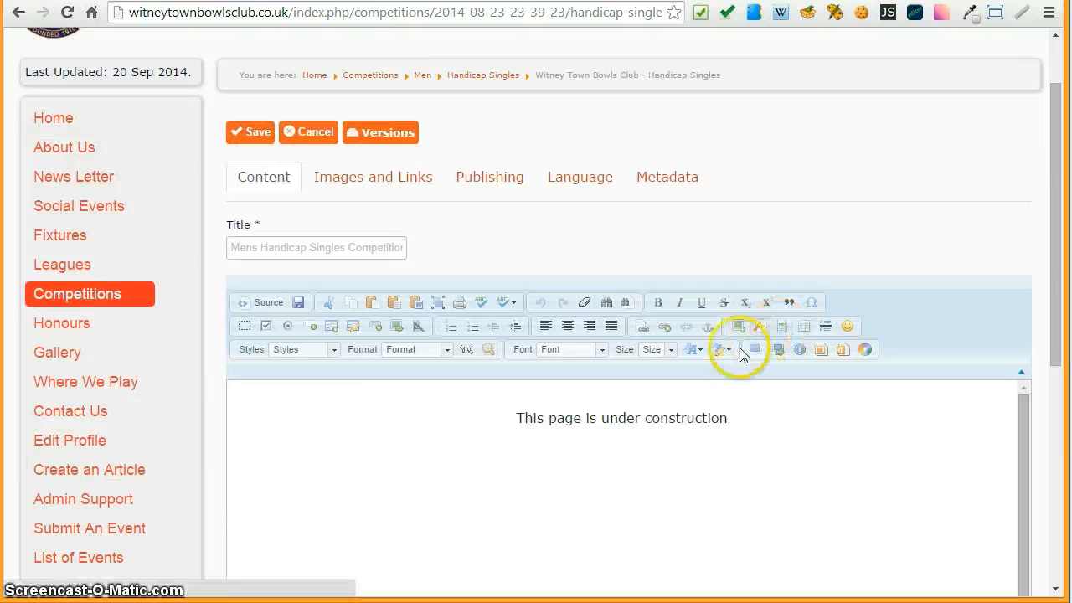
left_click(771, 432)
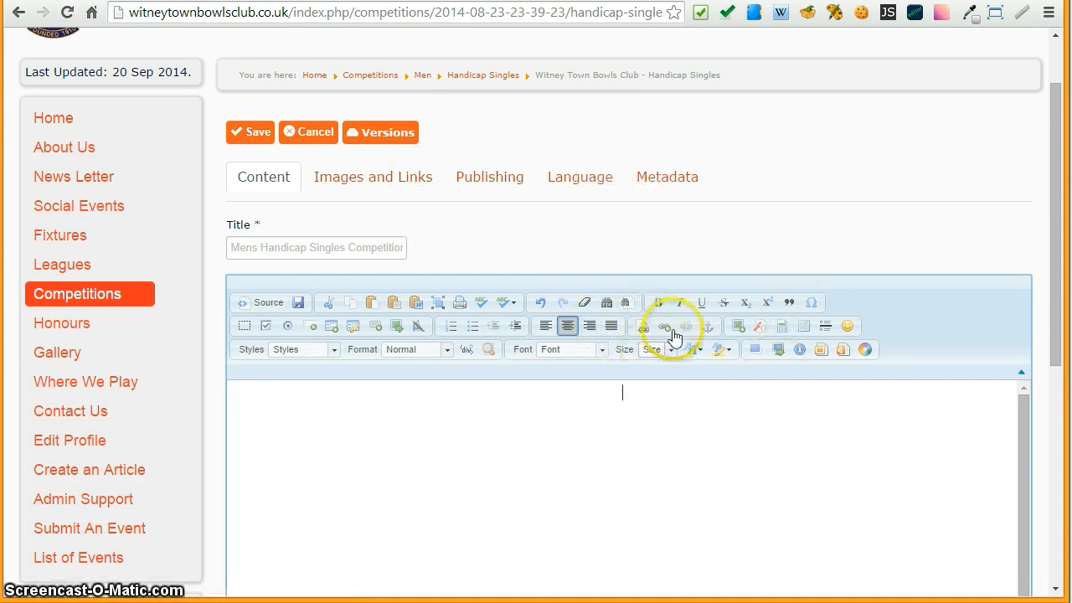
left_click(737, 329)
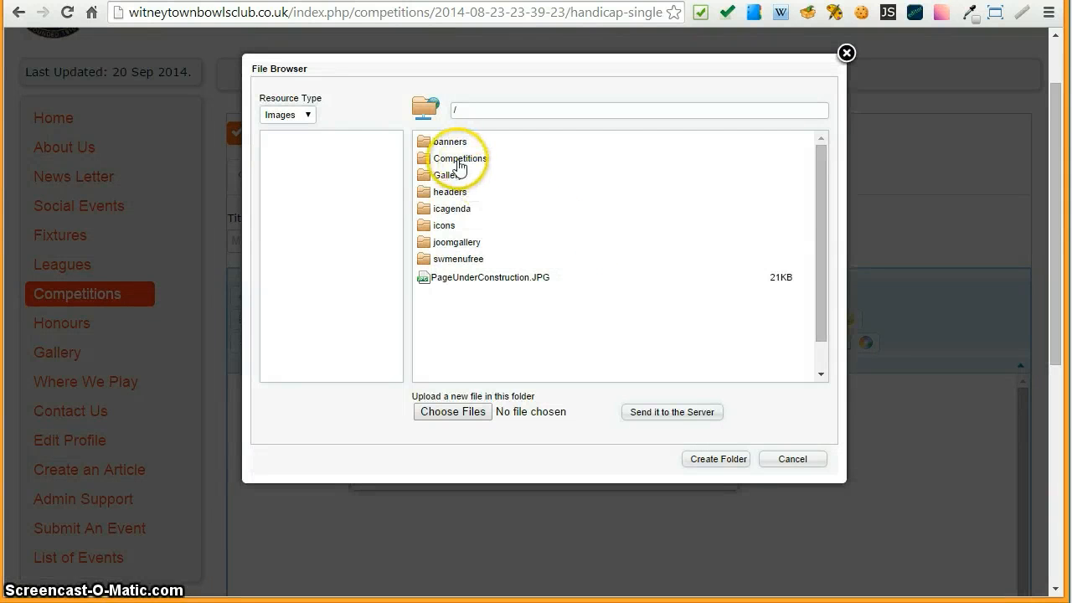
left_click(456, 165)
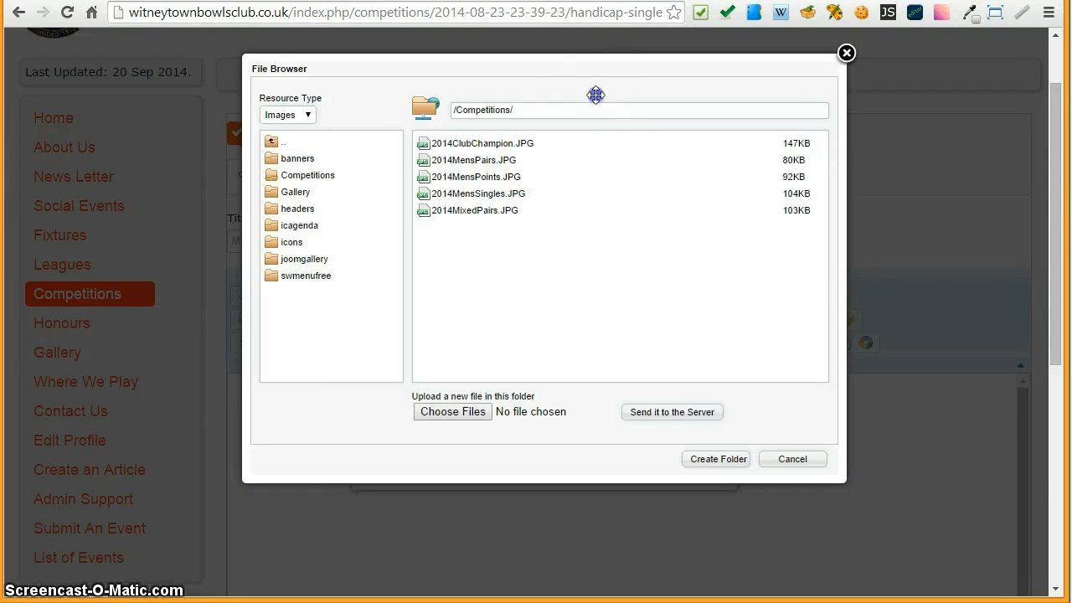
left_click_drag(595, 95, 654, 124)
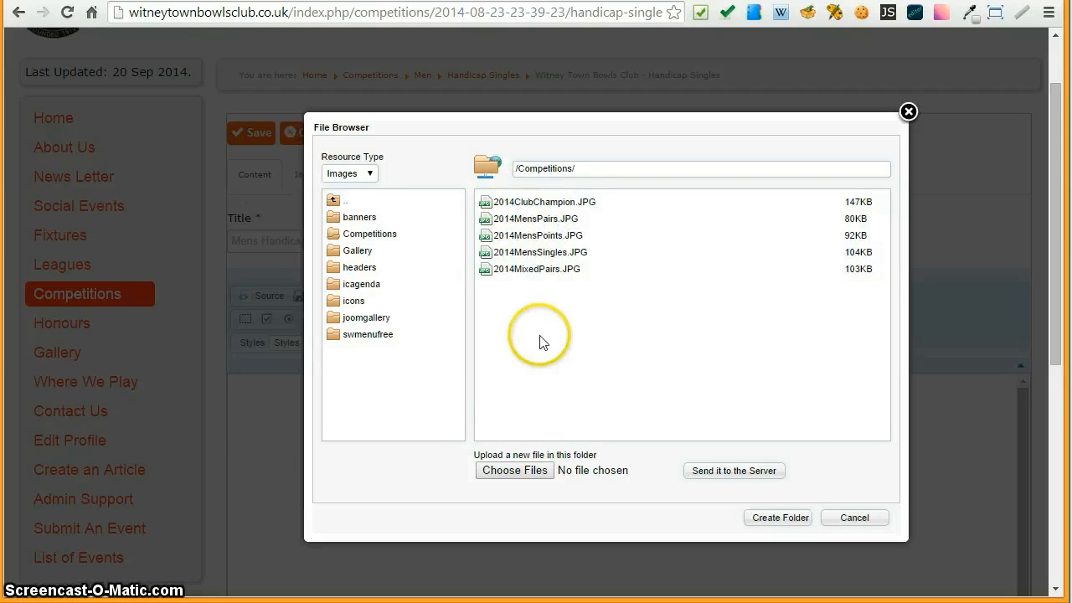
left_click(539, 469)
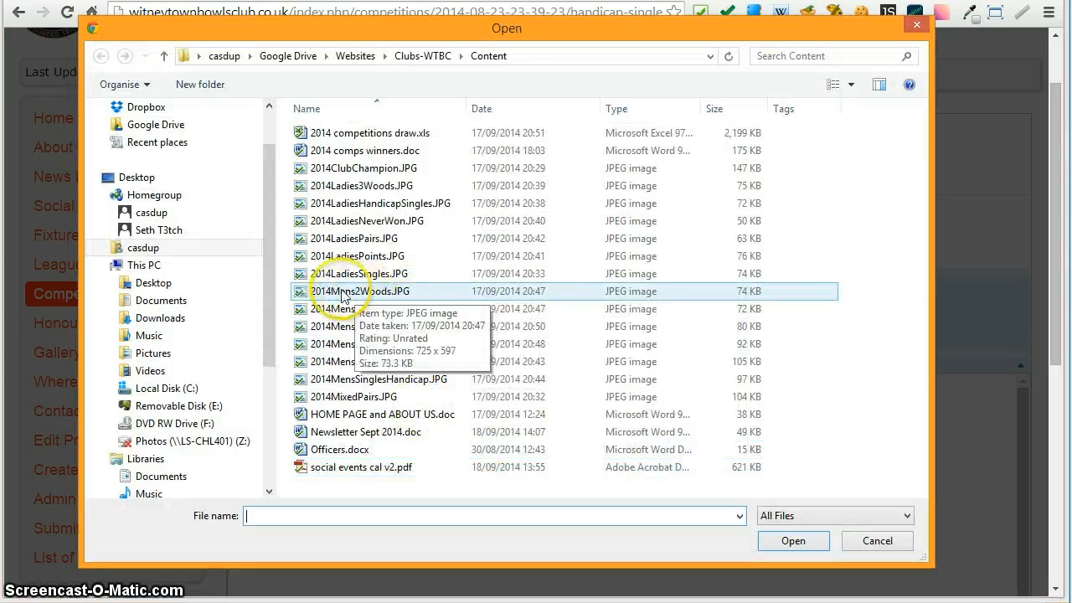
- Select 2014Mens2Woods, 2014MensNeverWon and 2014MensSinglesHandicap JPGs and upload them to the server
left_click(406, 292)
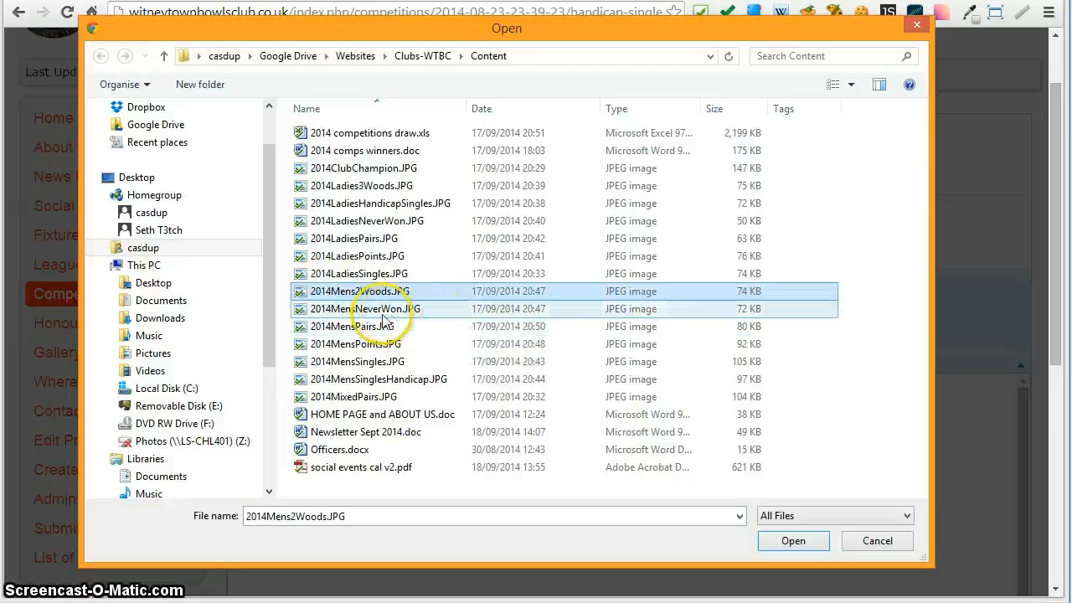
left_click(371, 309, "ctrl")
left_click(359, 327, "ctrl")
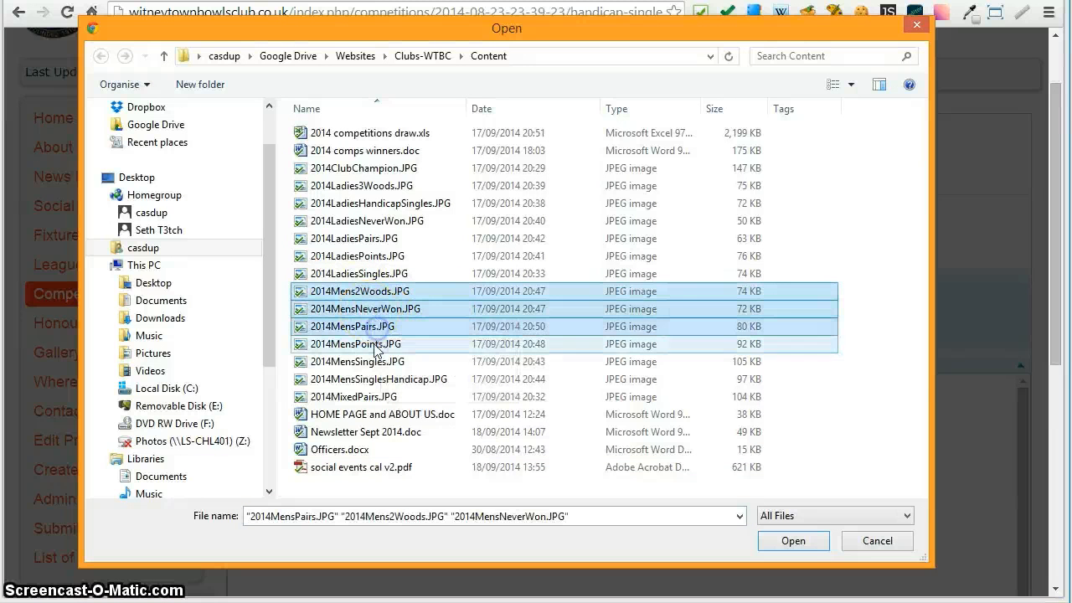
left_click(369, 343, "ctrl")
left_click(373, 339, "ctrl")
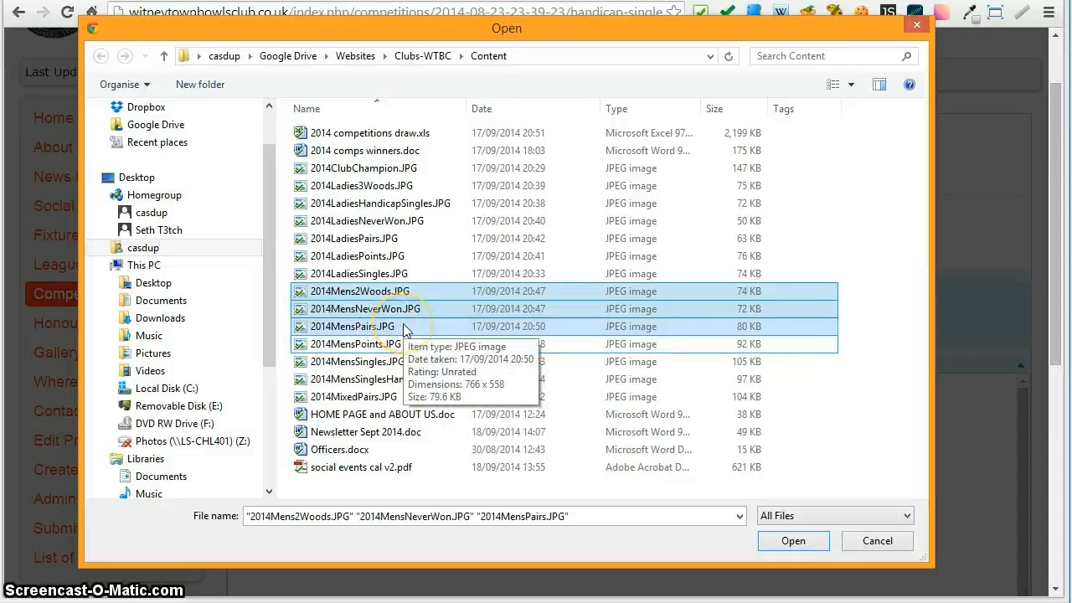
left_click(406, 329, "ctrl")
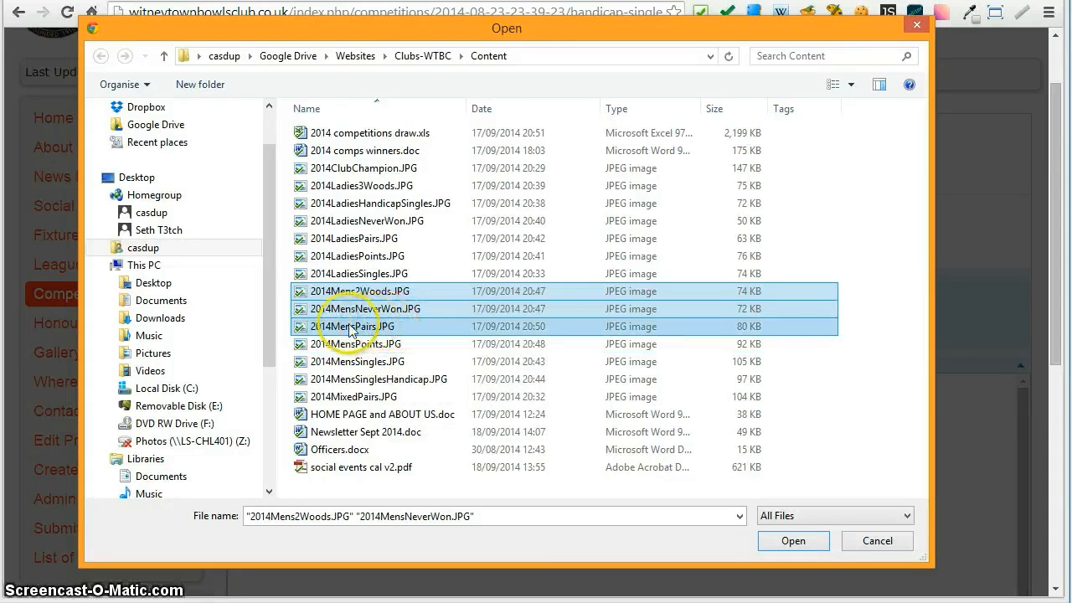
left_click(374, 327, "ctrl")
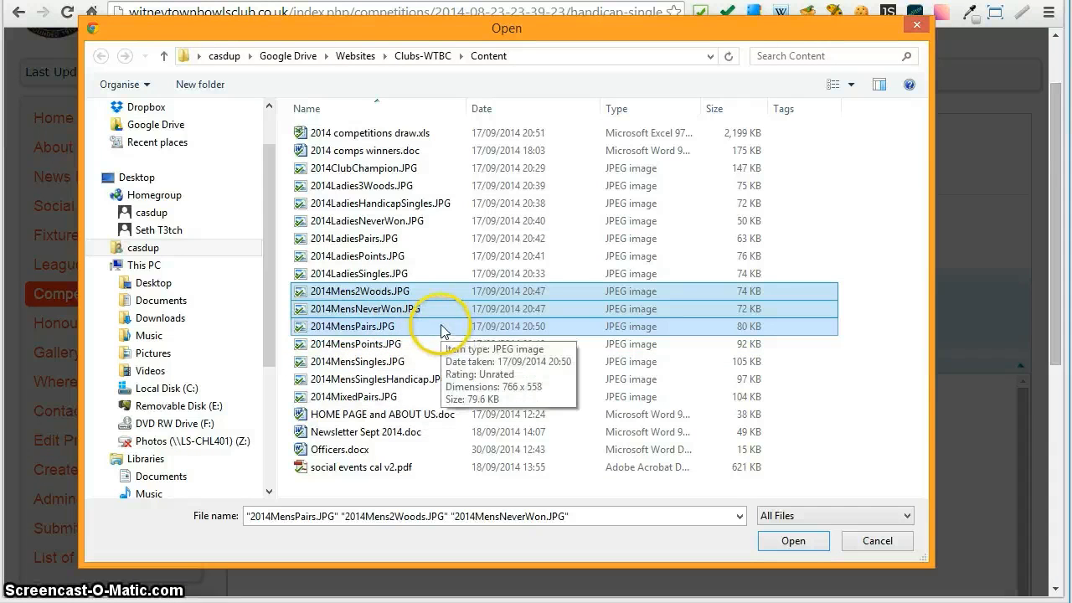
left_click(436, 293)
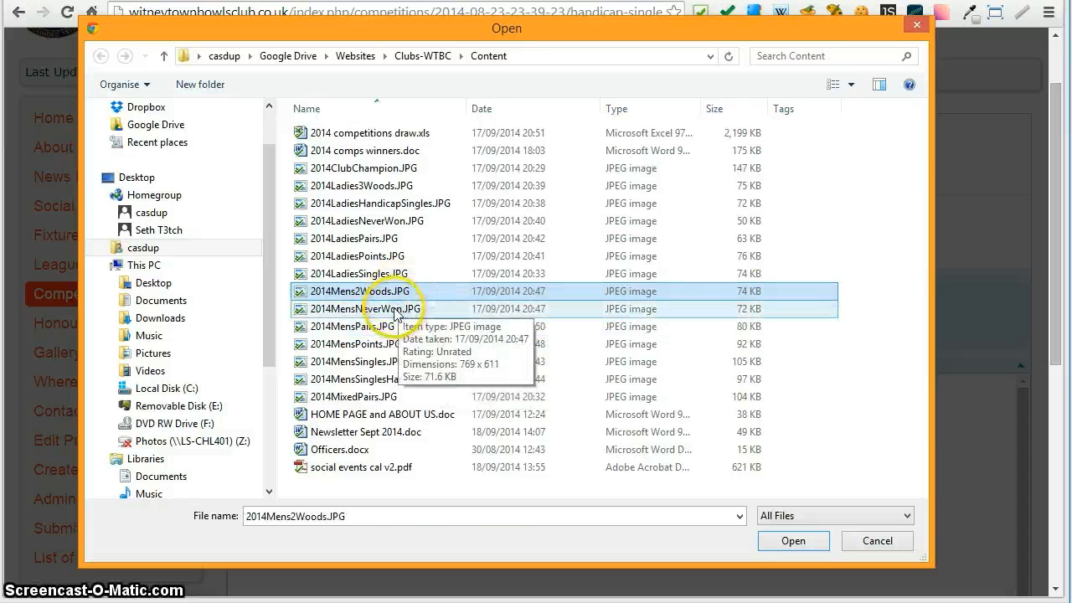
left_click(409, 310, "ctrl")
left_click(404, 345, "ctrl")
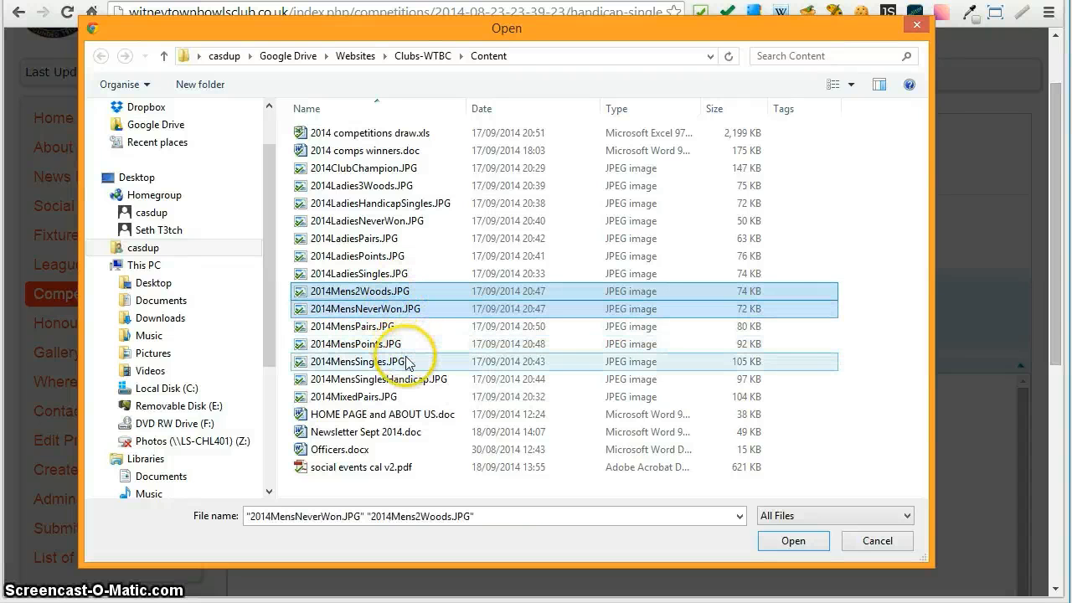
left_click(392, 384, "ctrl")
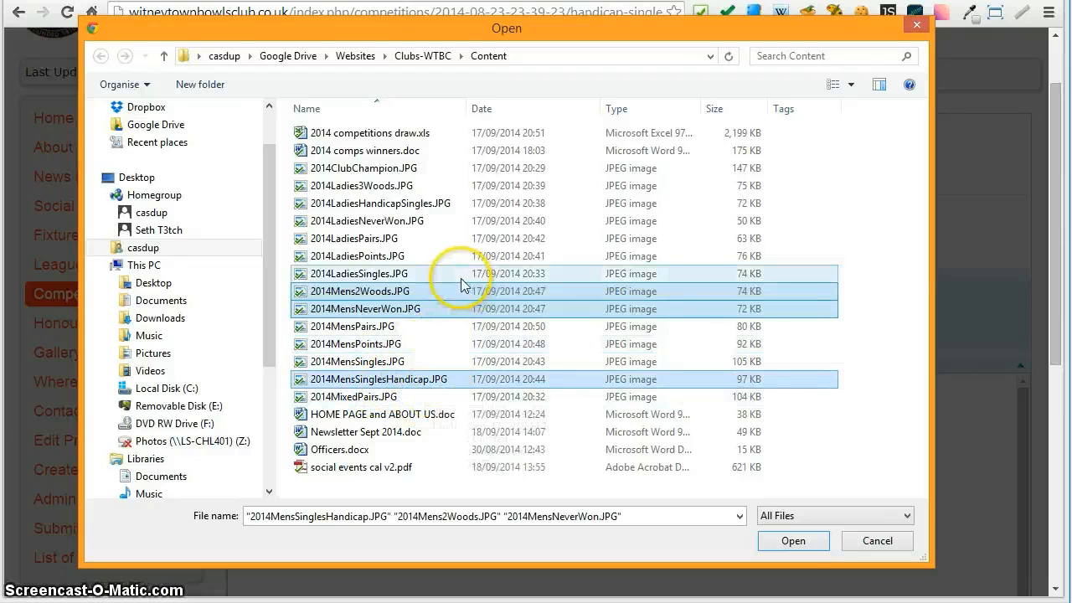
left_click(793, 542)
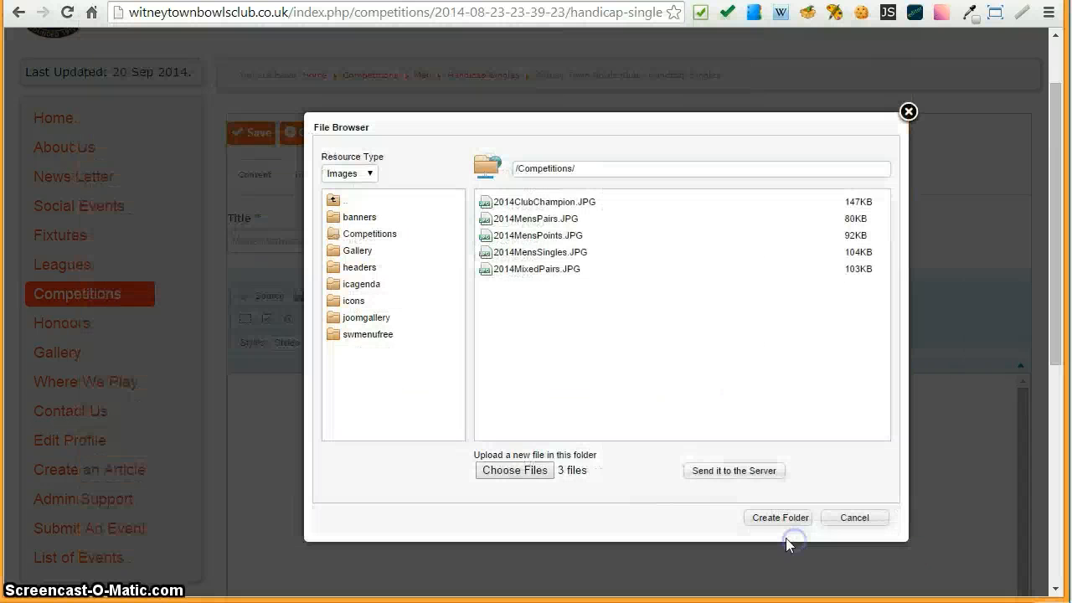
left_click(731, 471)
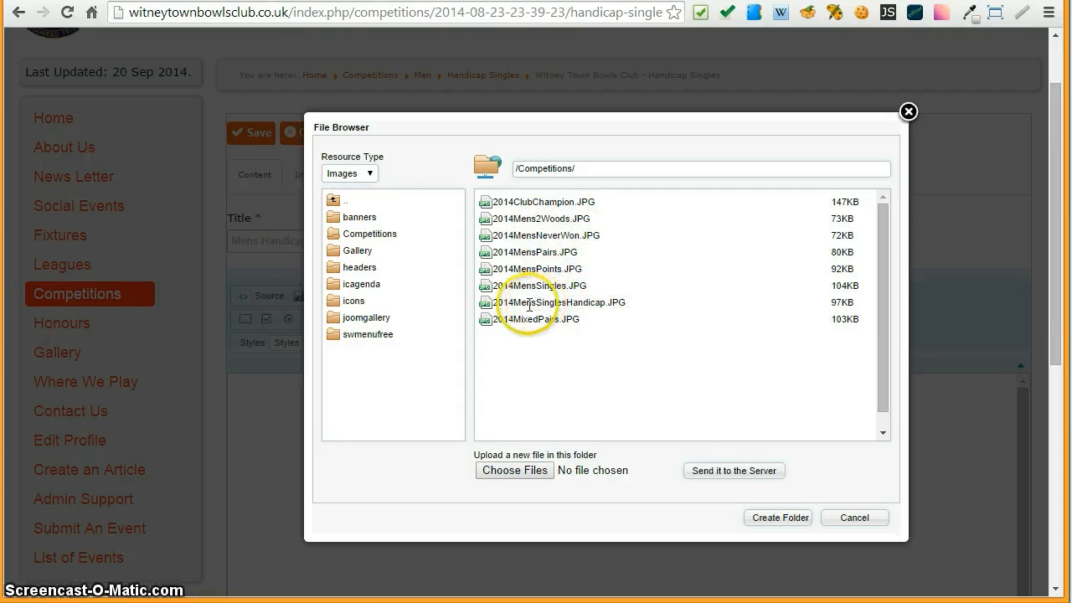
- Insert 2014MensSinglesHandicap.JPG into the article body
left_click(490, 303)
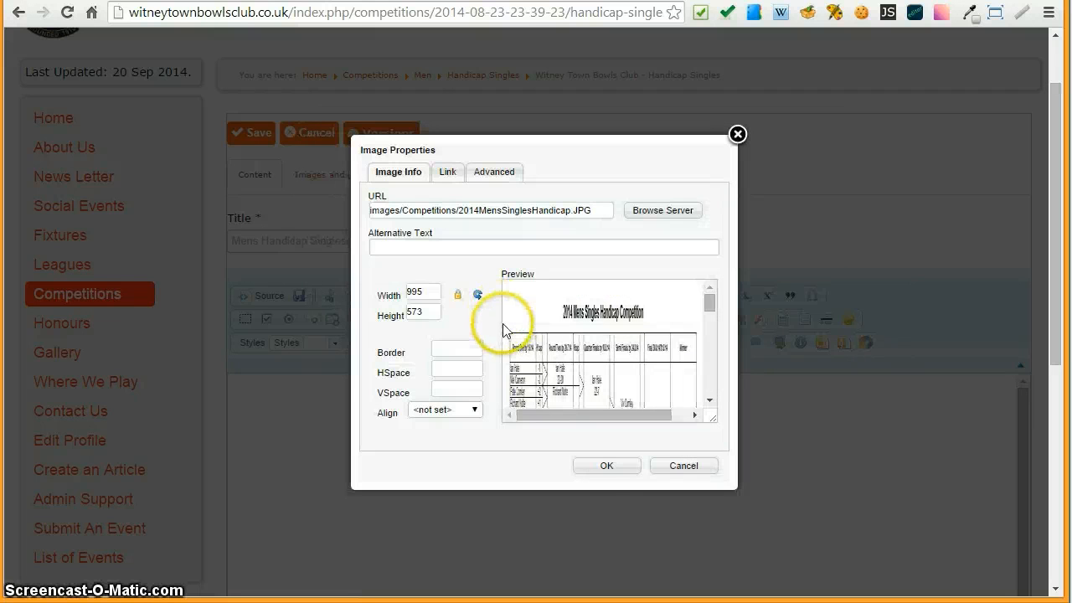
left_click(607, 468)
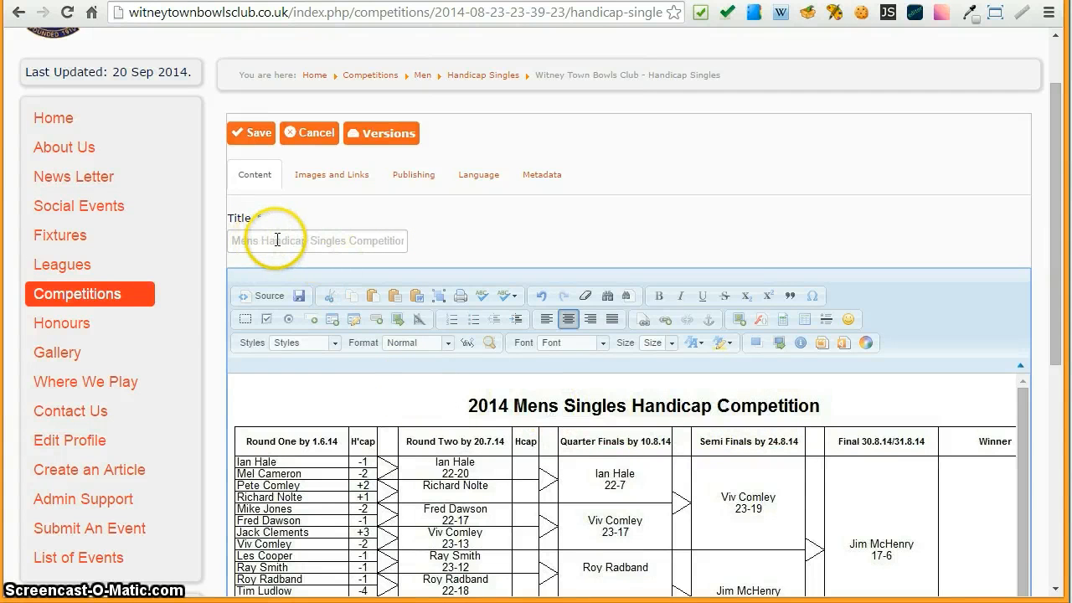
- Review the title and publishing settings, leaving them unchanged, and save the Handicap Singles article
left_click(345, 241)
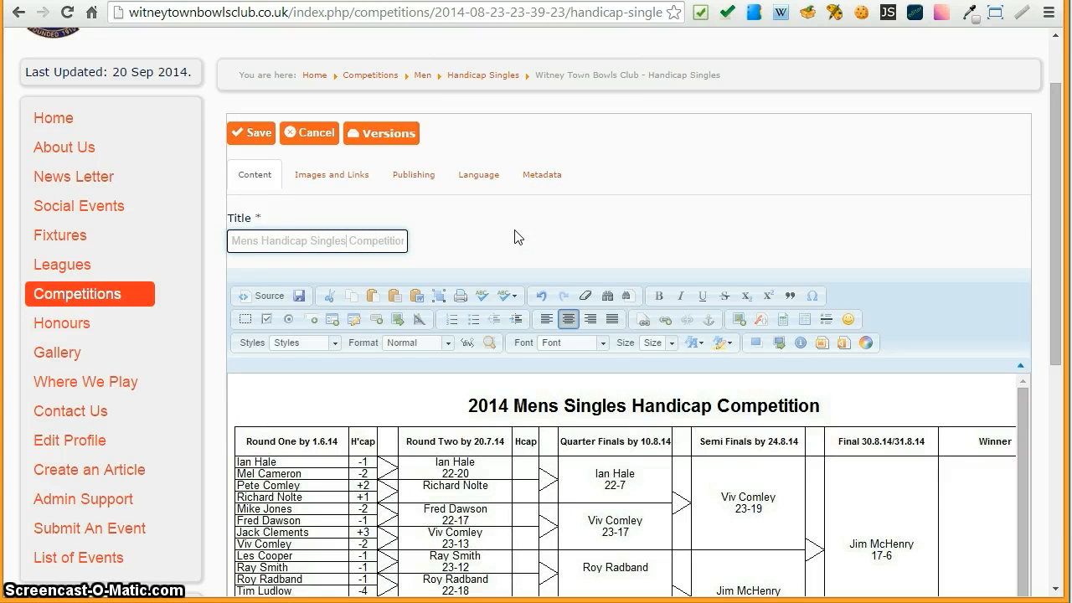
left_click(316, 242)
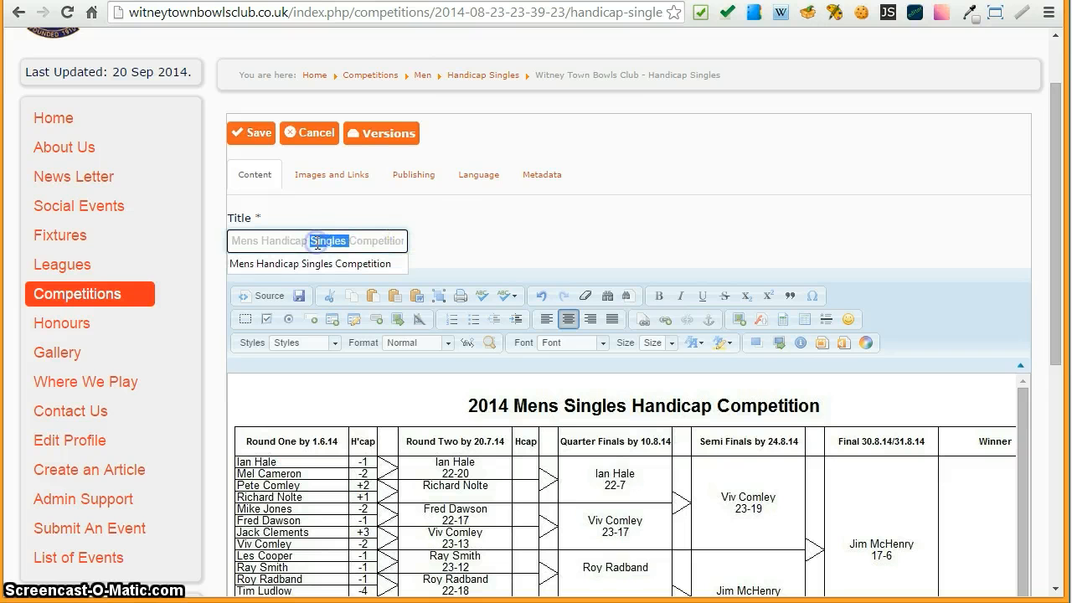
key("Delete")
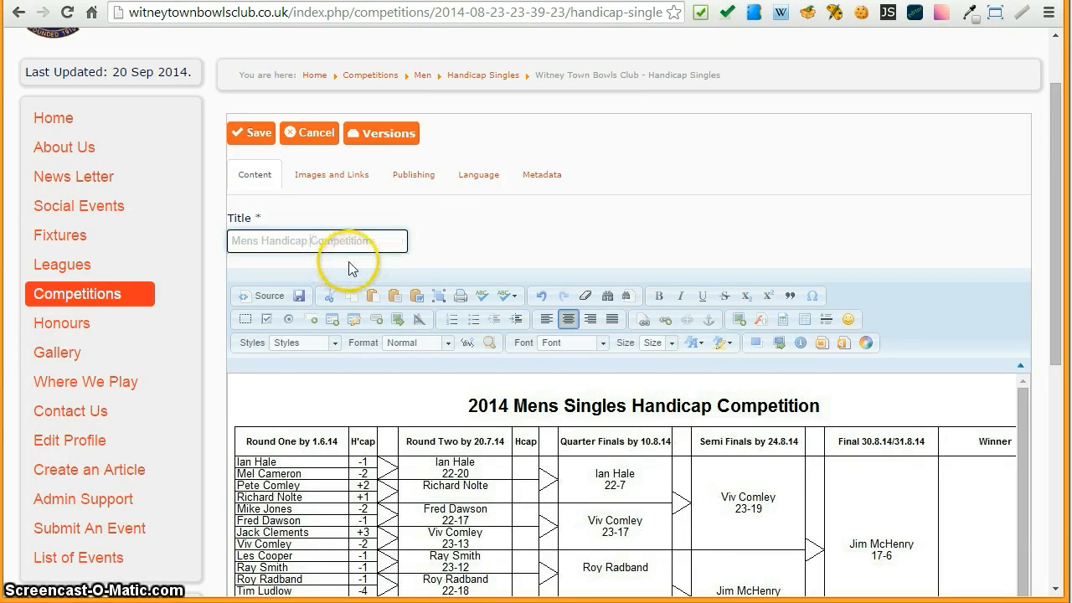
left_click(262, 241)
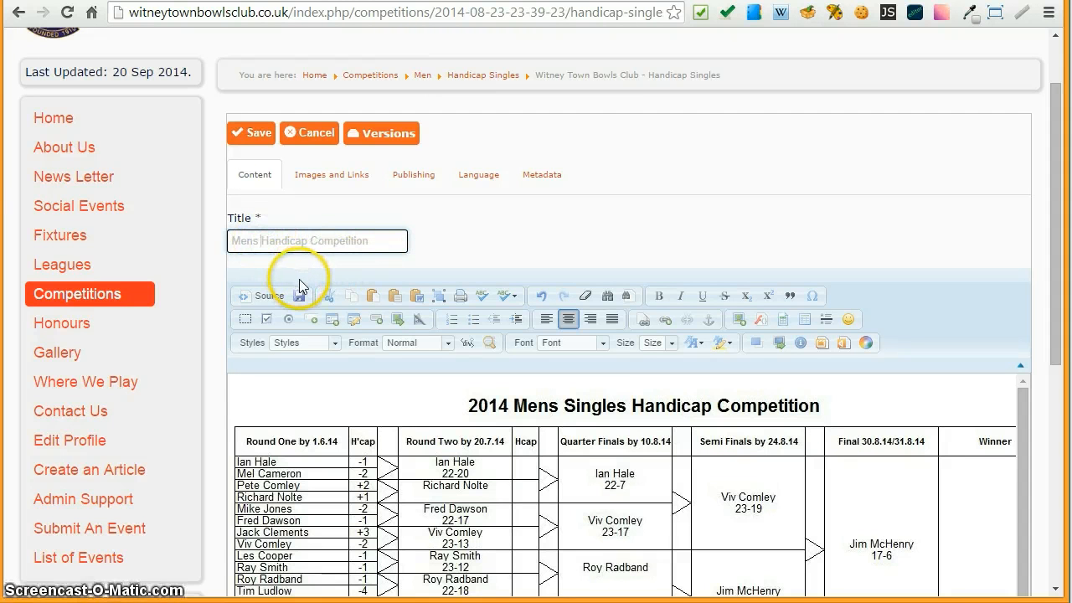
key("ctrl+z")
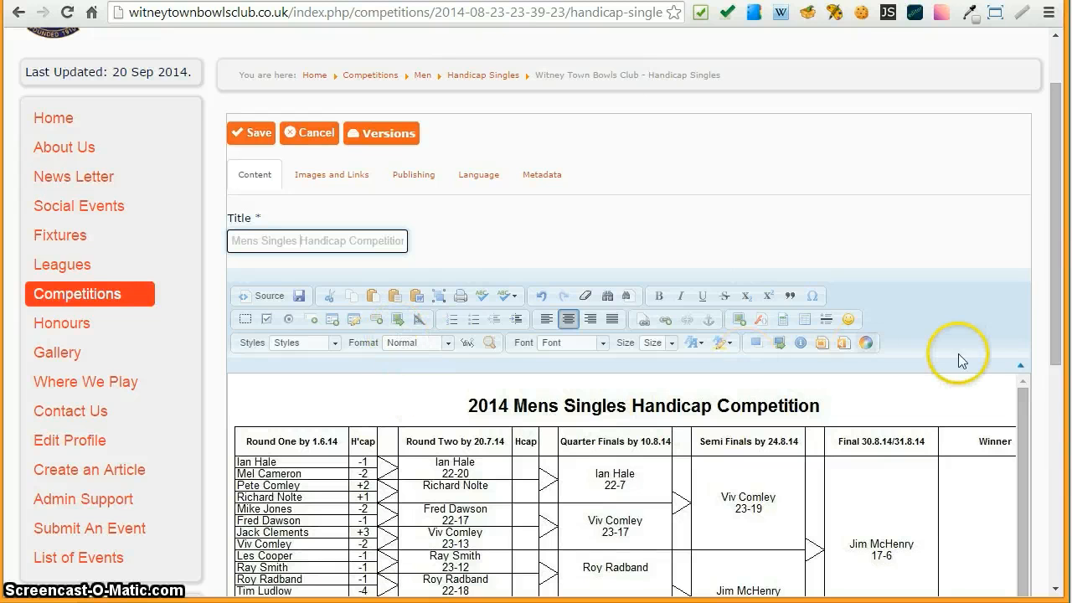
scroll(951, 330, "down", 1)
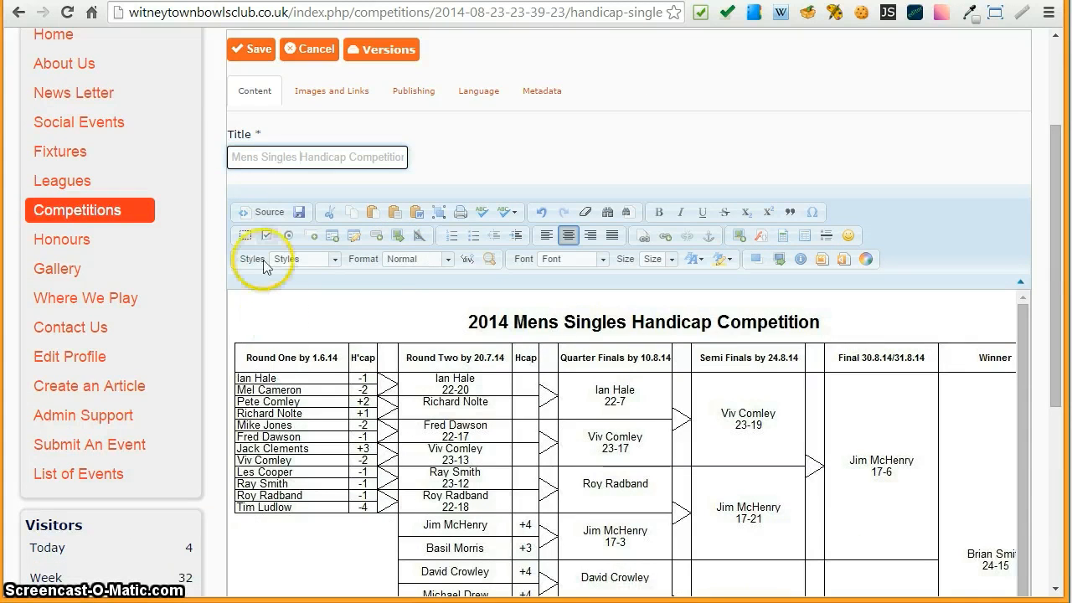
left_click(402, 158)
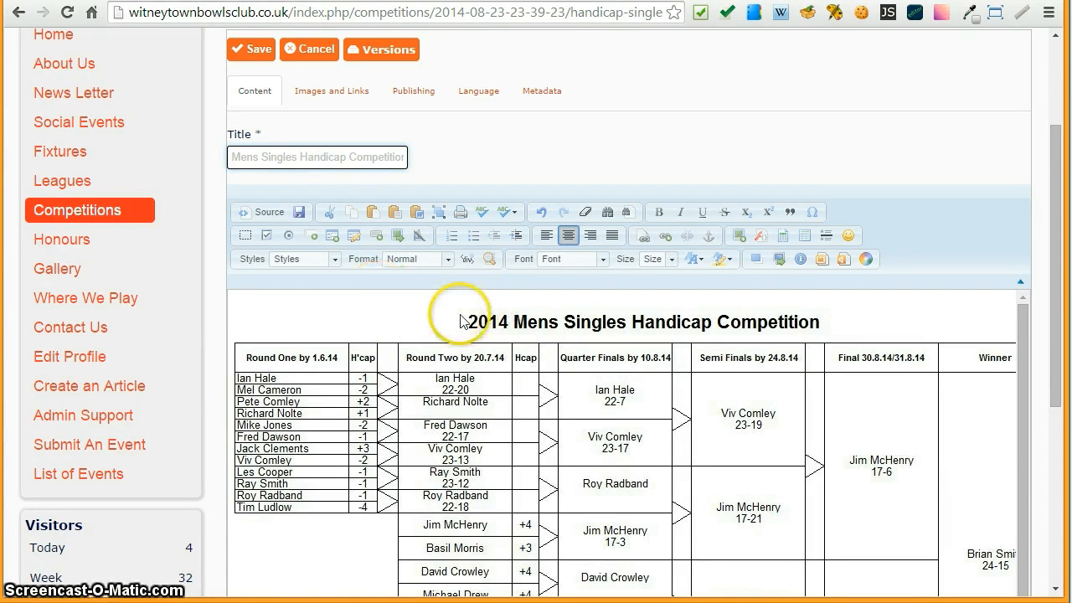
left_click(415, 91)
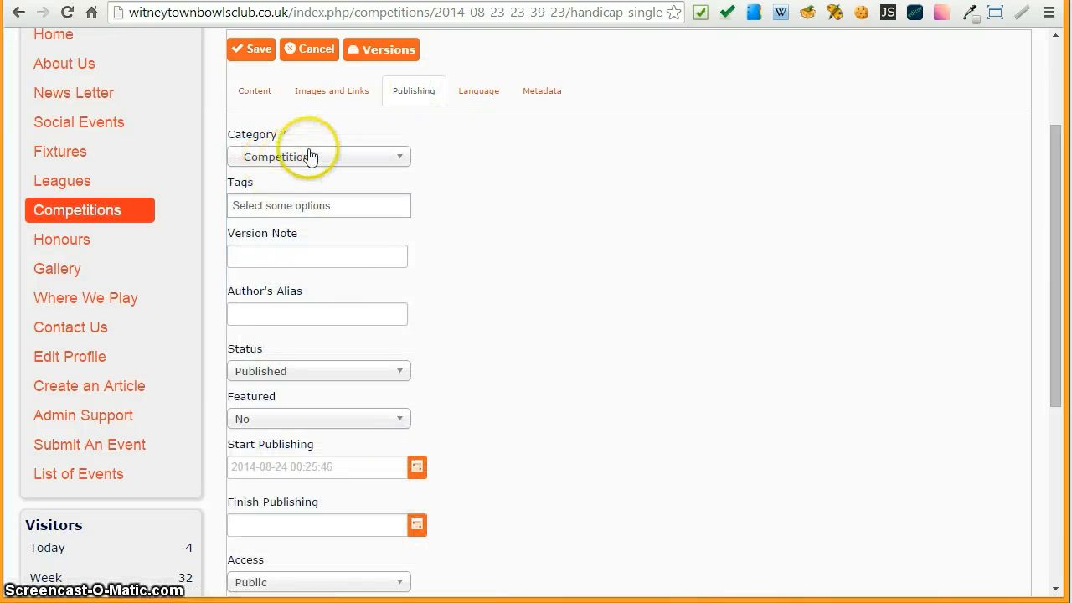
left_click(253, 50)
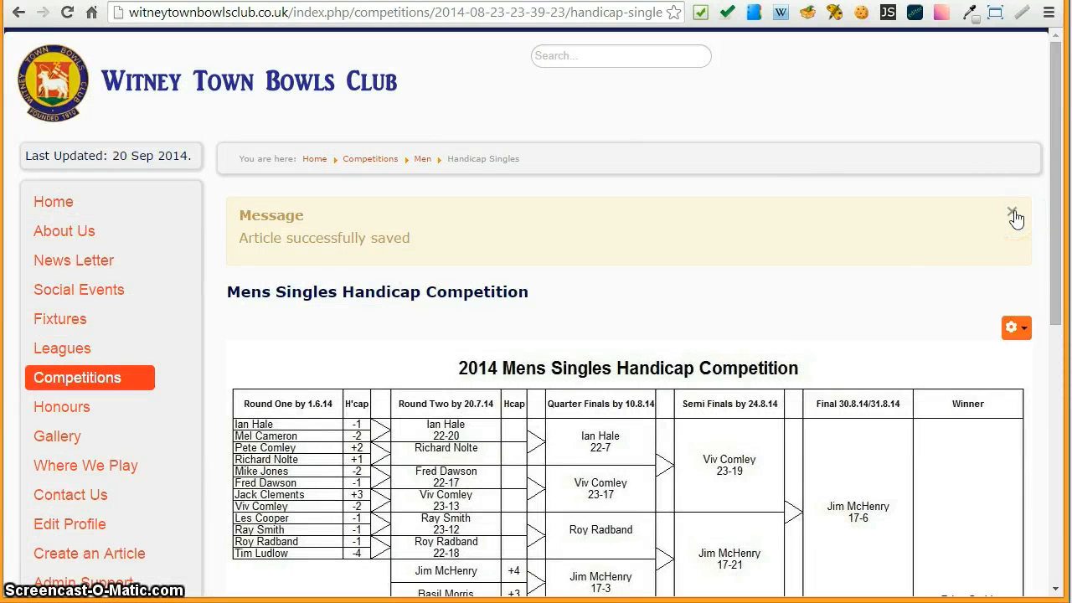
- Dismiss the saved message and go via Competitions to the Men's Never Won page
left_click(1014, 210)
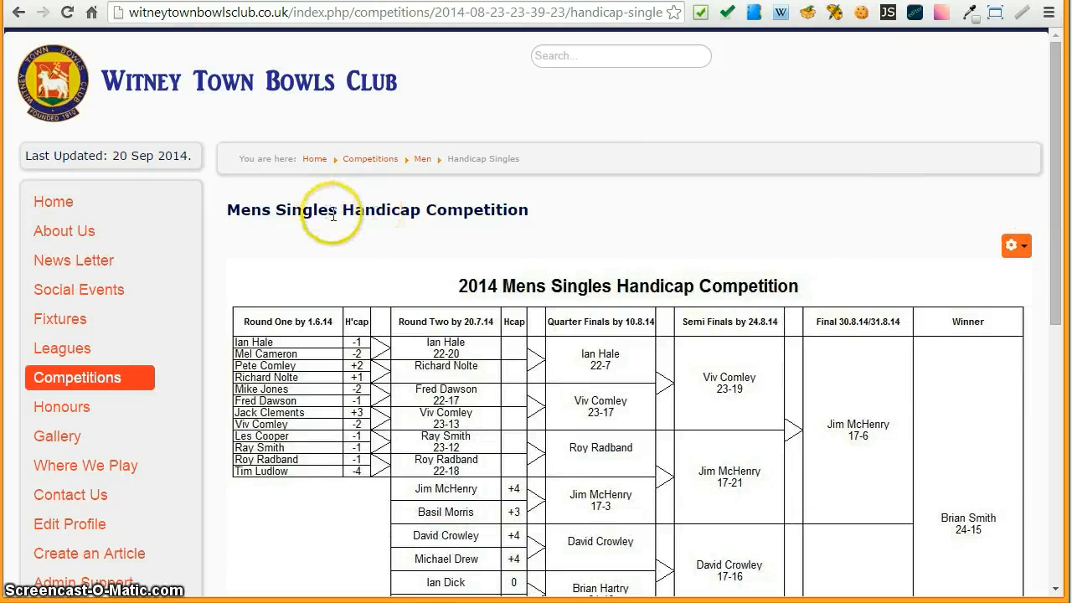
scroll(202, 214, "down", 2)
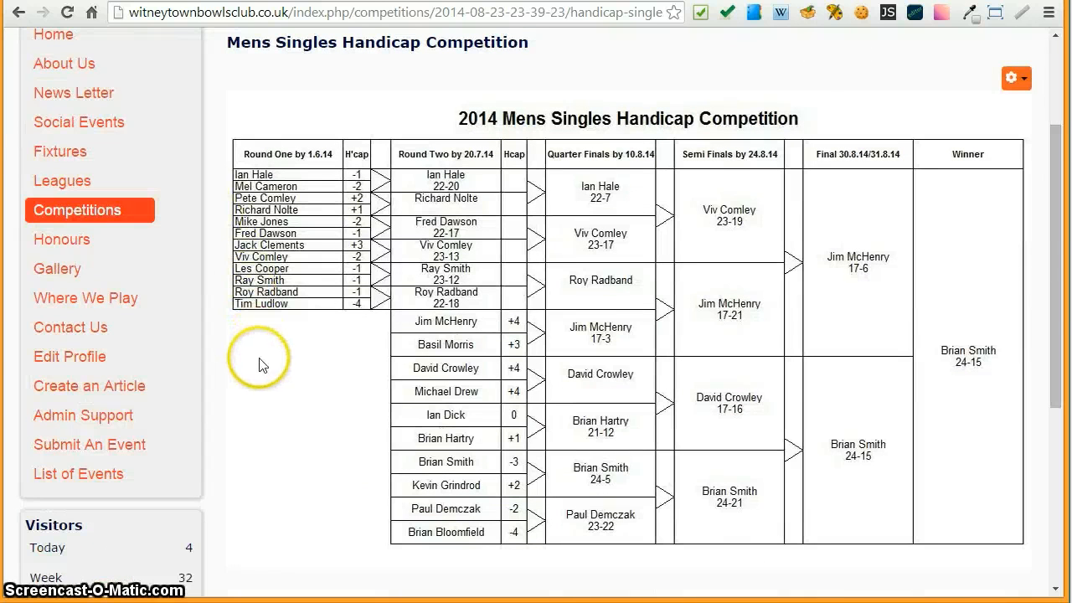
scroll(239, 342, "up", 2)
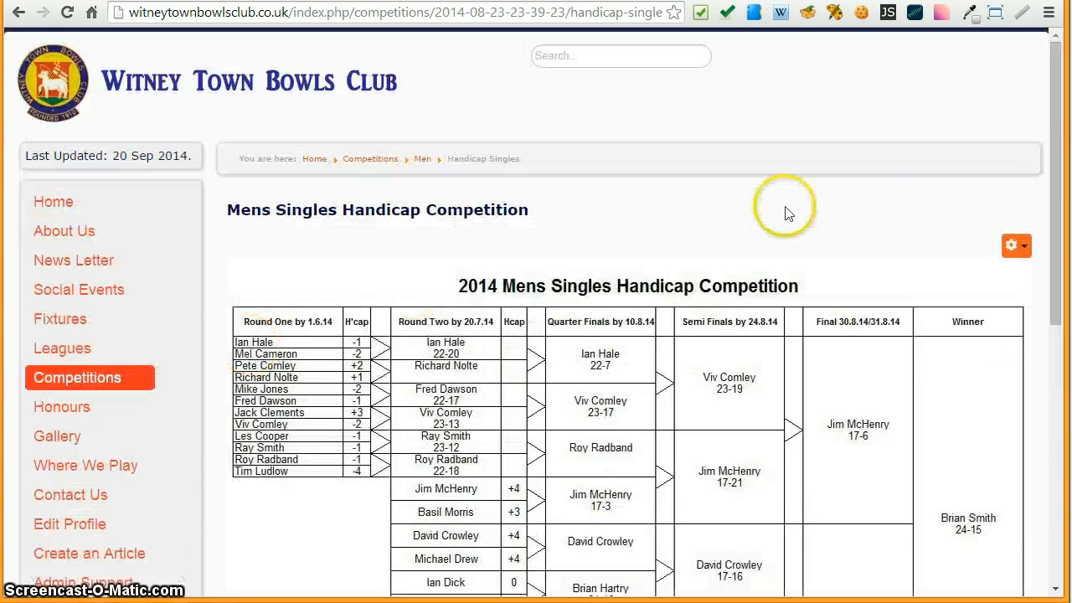
left_click(362, 164)
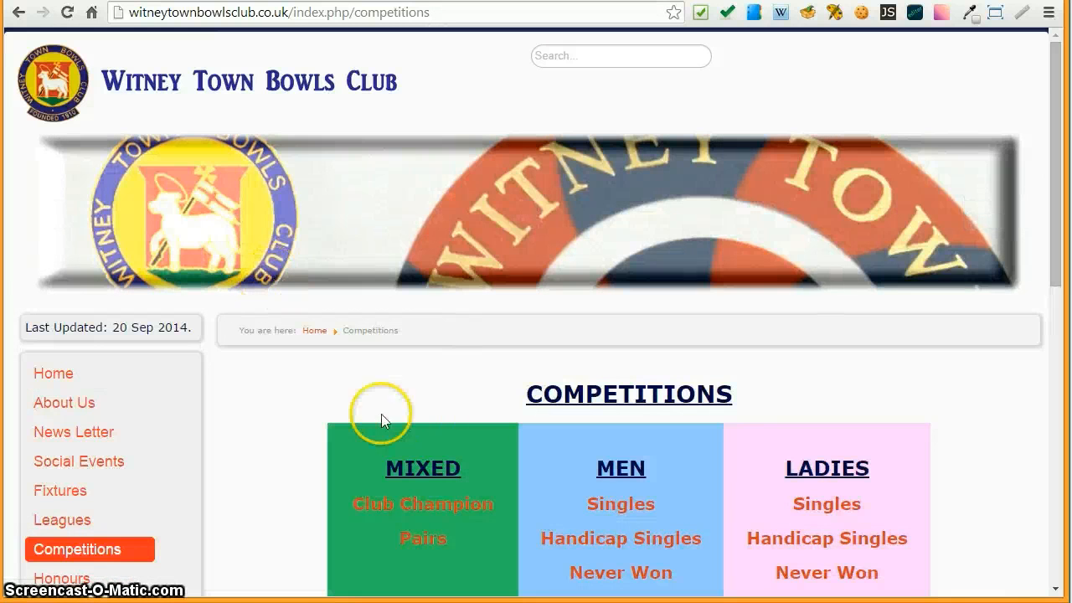
scroll(296, 433, "down", 2)
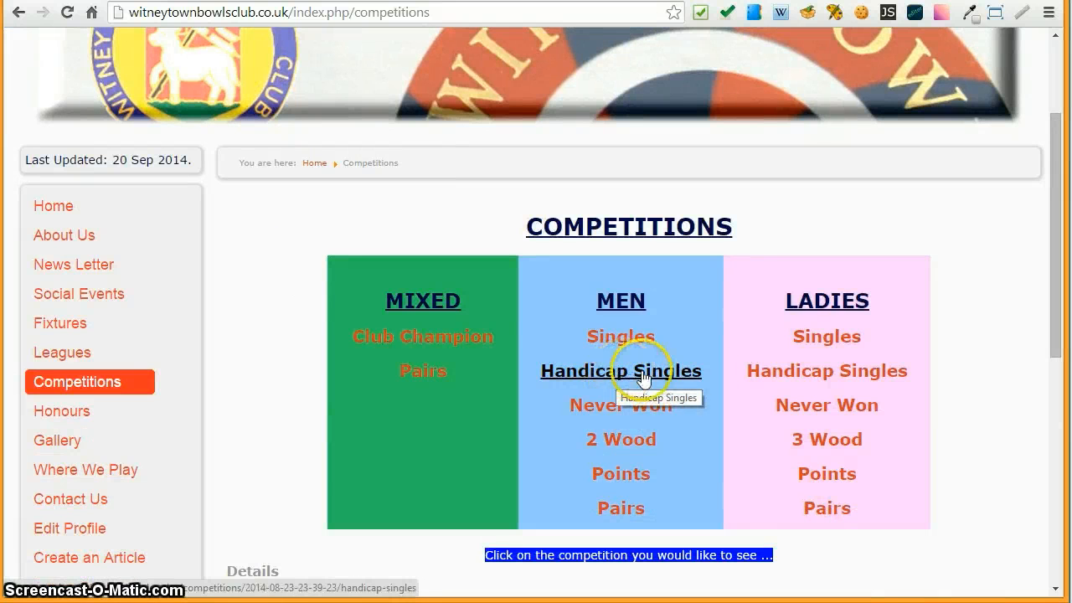
left_click(646, 407)
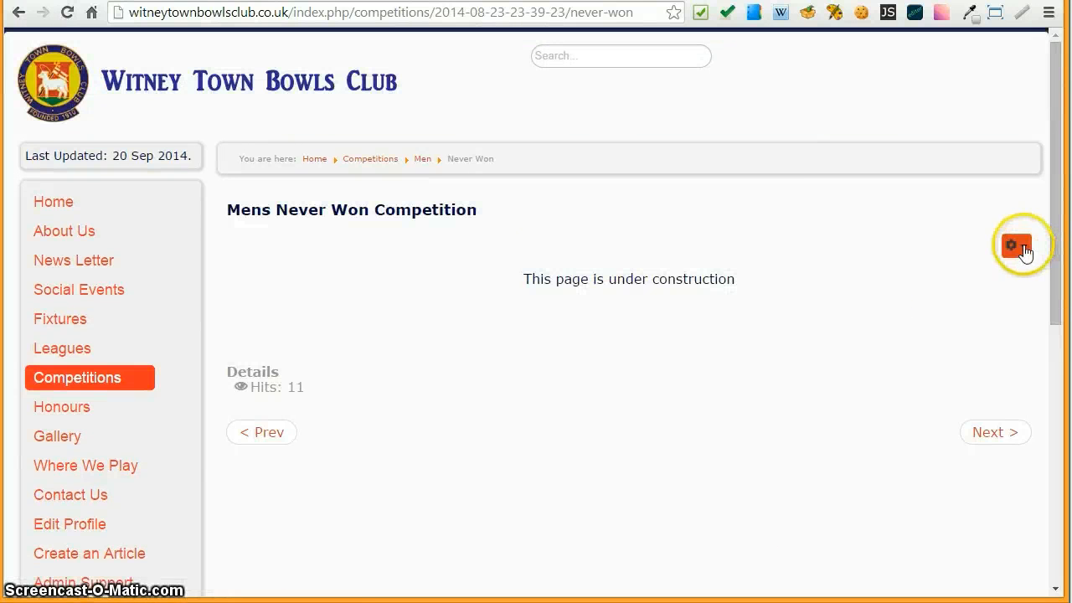
- Edit the Never Won article, delete its under-construction text, and begin inserting an image
left_click(1023, 248)
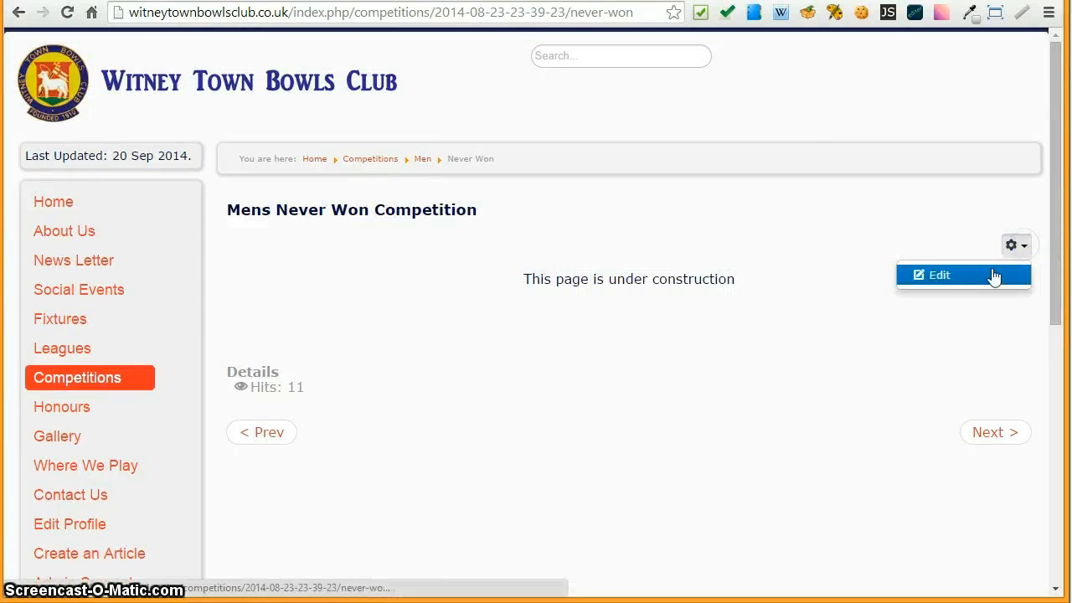
left_click(940, 278)
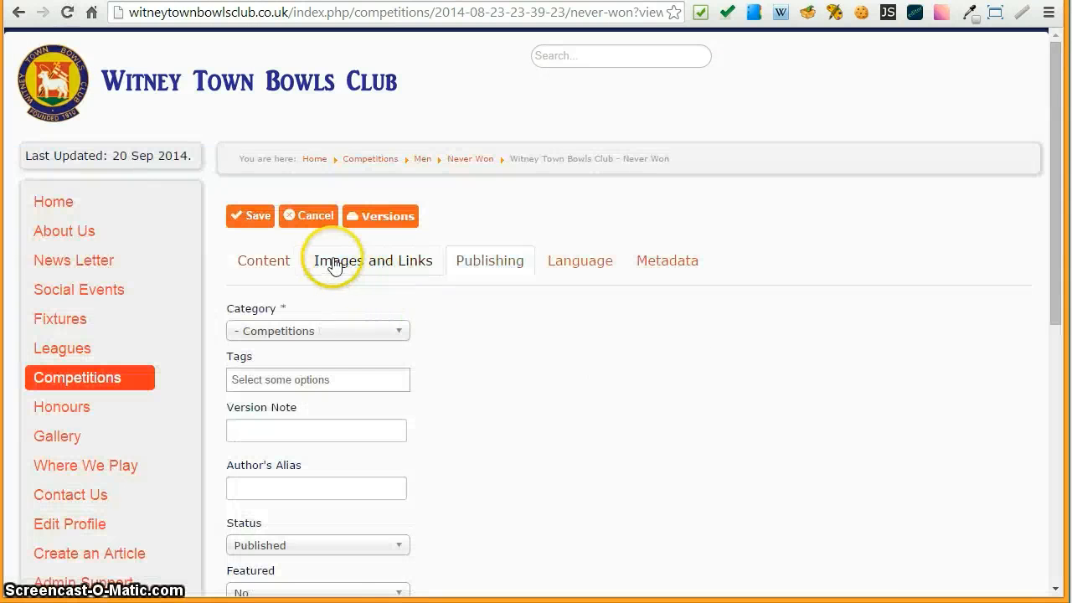
left_click(274, 263)
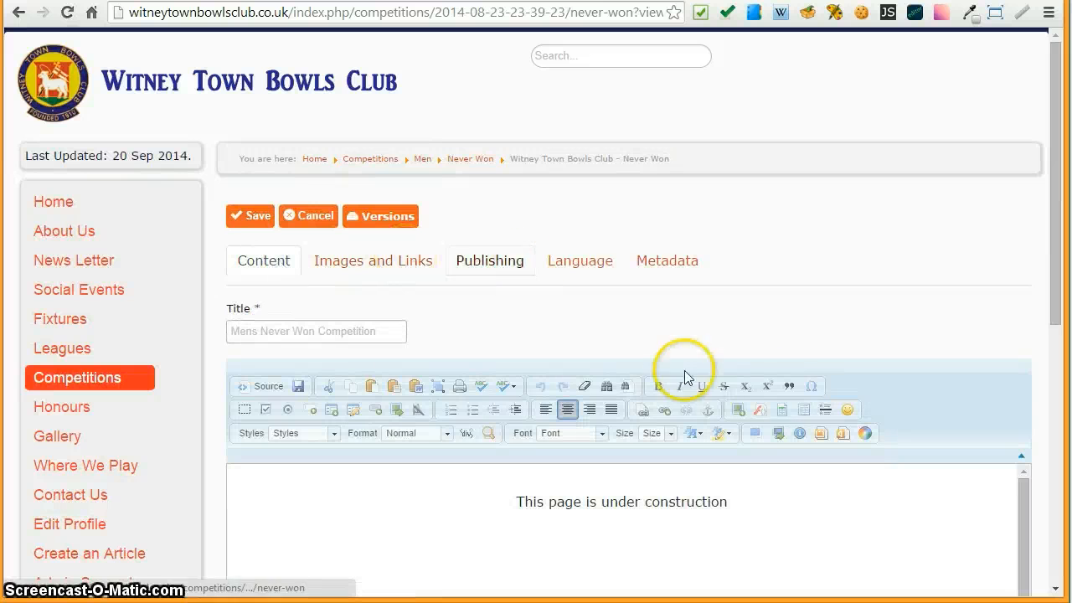
left_click(823, 517)
scroll(825, 517, "down", 4)
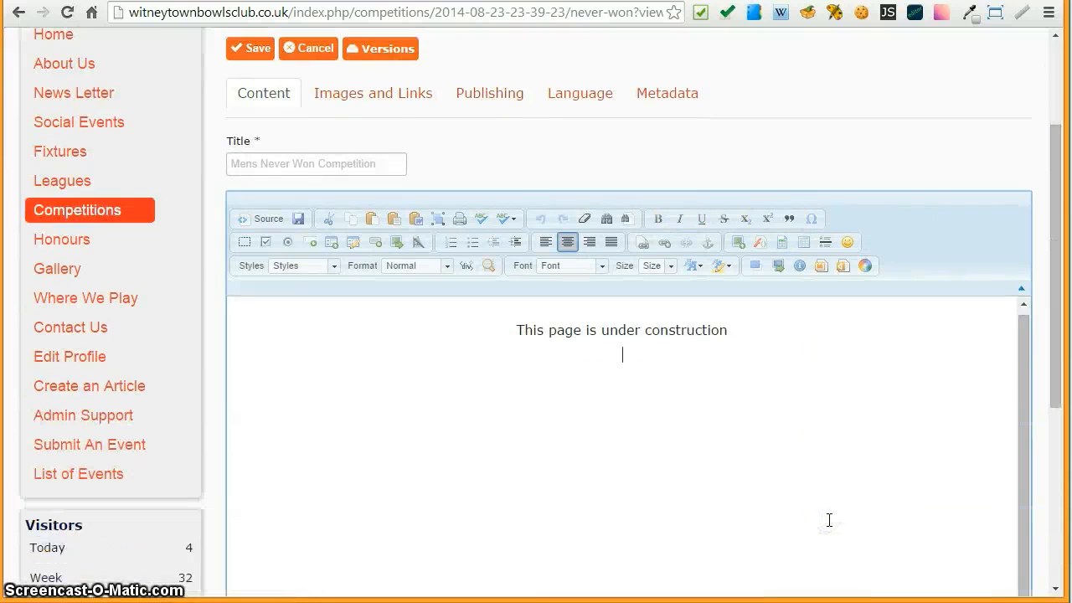
left_click(823, 410)
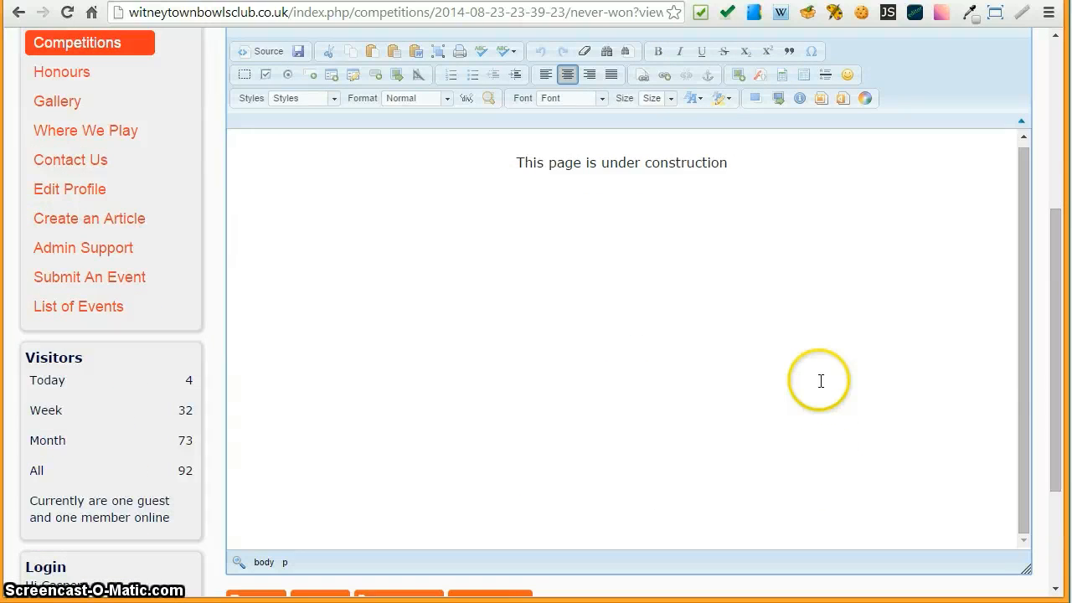
key("BackSpace")
key("BackSpace")
key("BackSpace")
key("BackSpace")
key("BackSpace")
key("BackSpace")
key("BackSpace")
key("BackSpace")
key("BackSpace")
key("BackSpace")
key("BackSpace")
key("BackSpace")
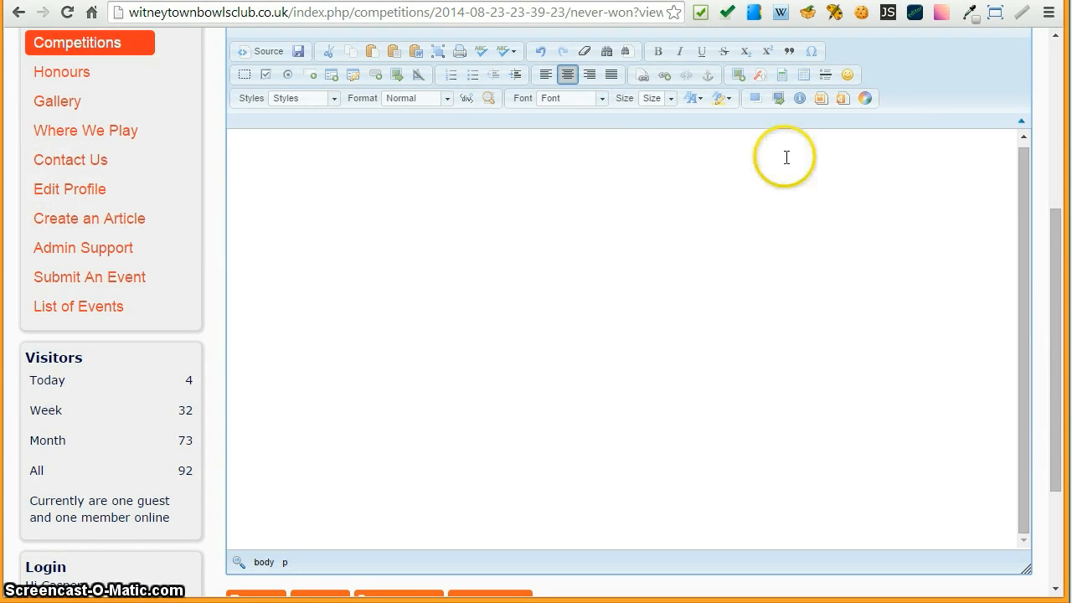
left_click(743, 81)
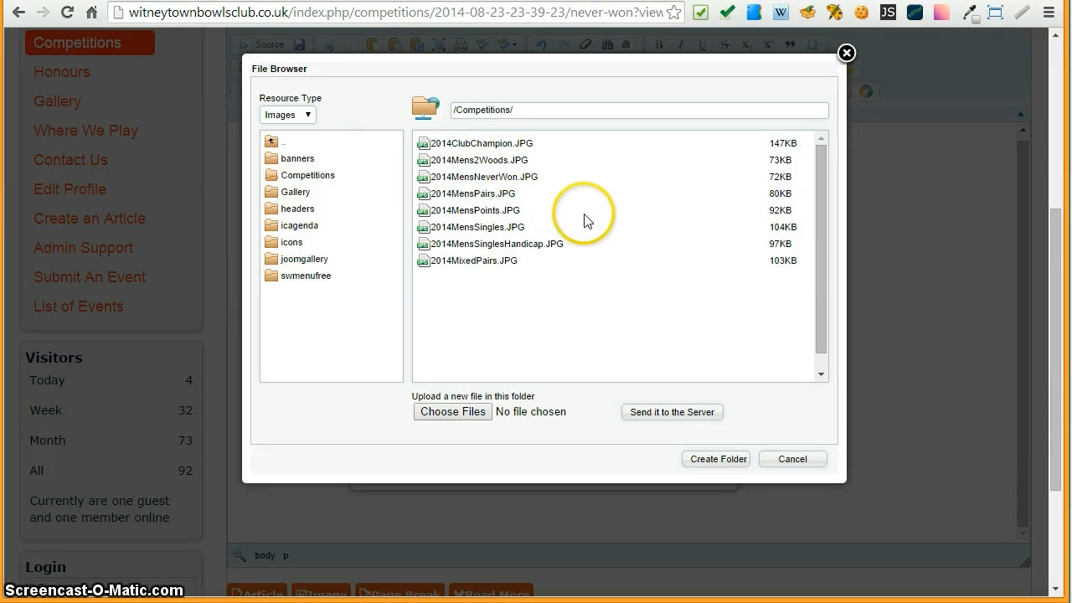
left_click(461, 180)
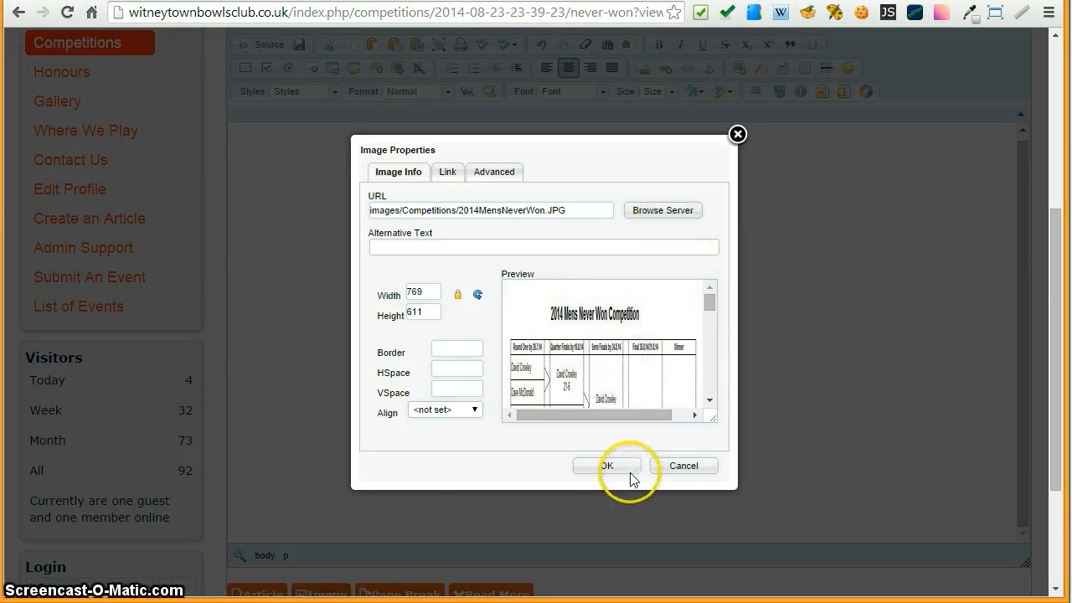
left_click(606, 467)
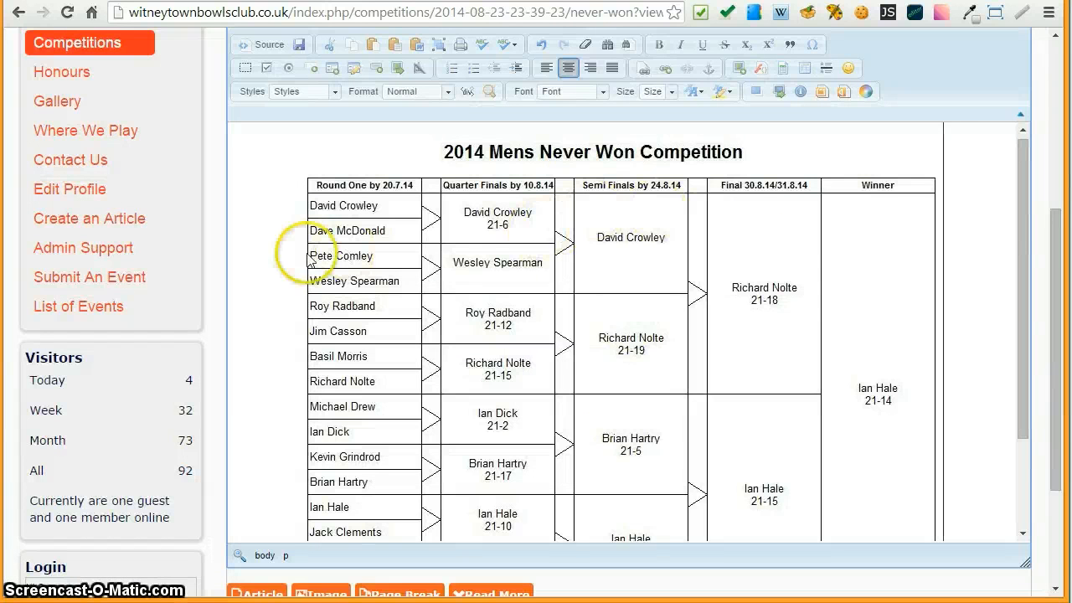
scroll(273, 271, "up", 1)
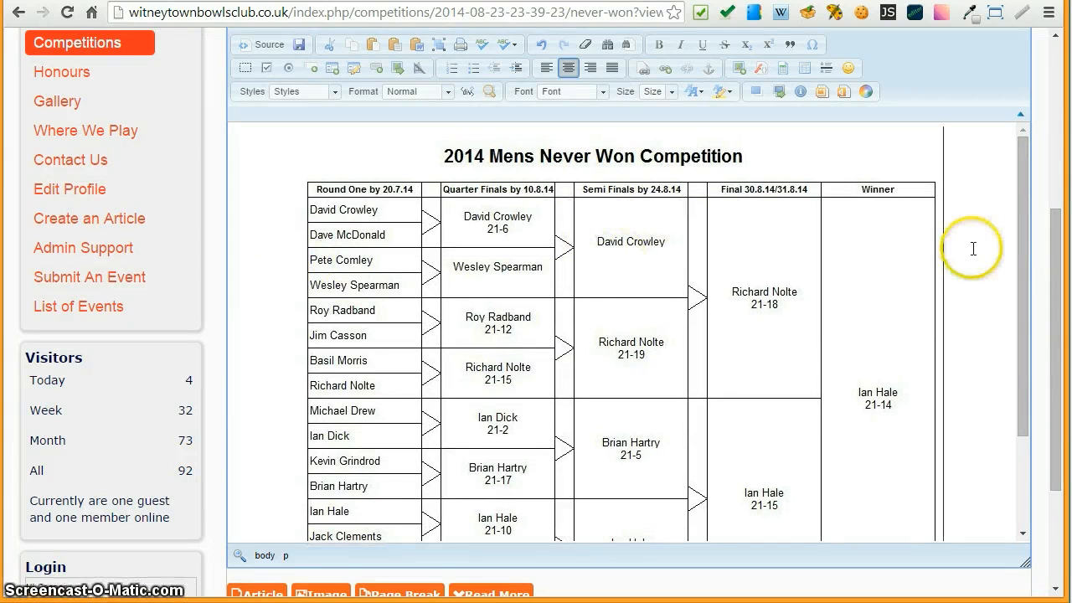
left_click_drag(1023, 242, 1025, 240)
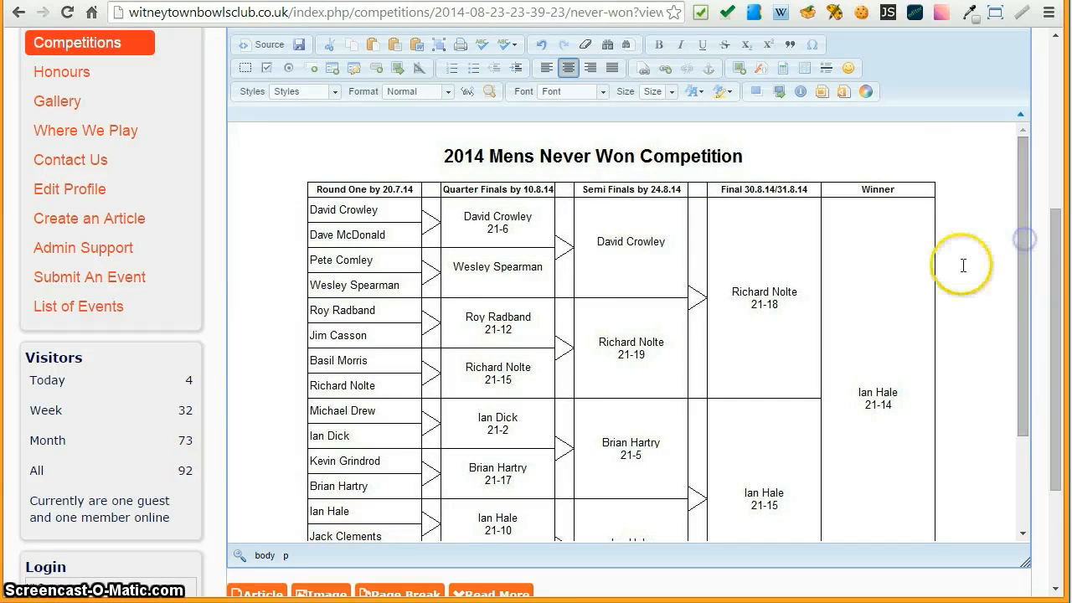
scroll(963, 266, "up", 2)
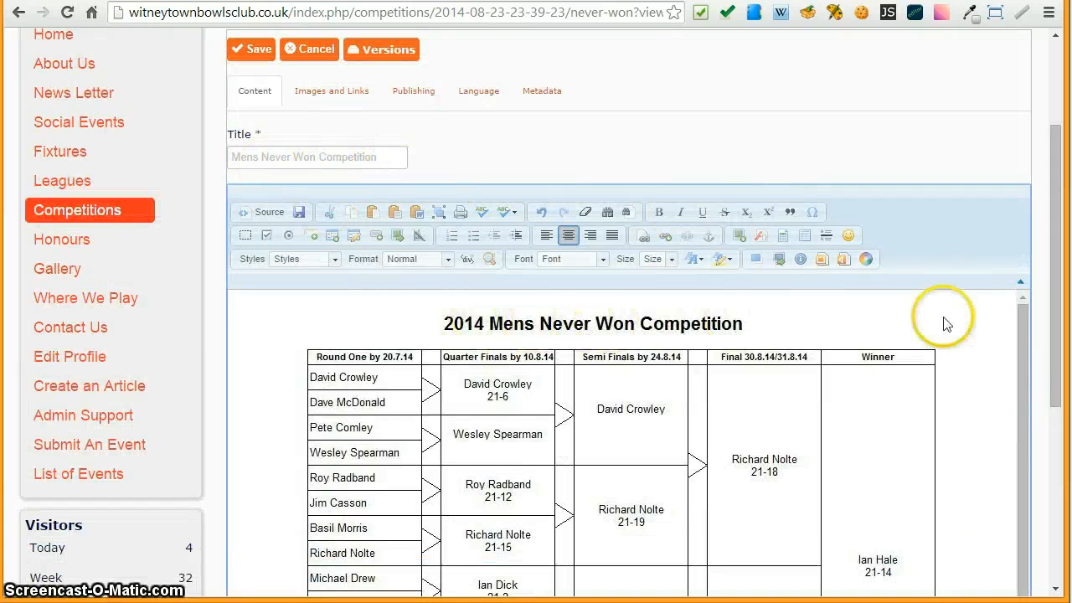
- Check the Publishing tab, return to Content, and save the Never Won article
scroll(1041, 352, "down", 1)
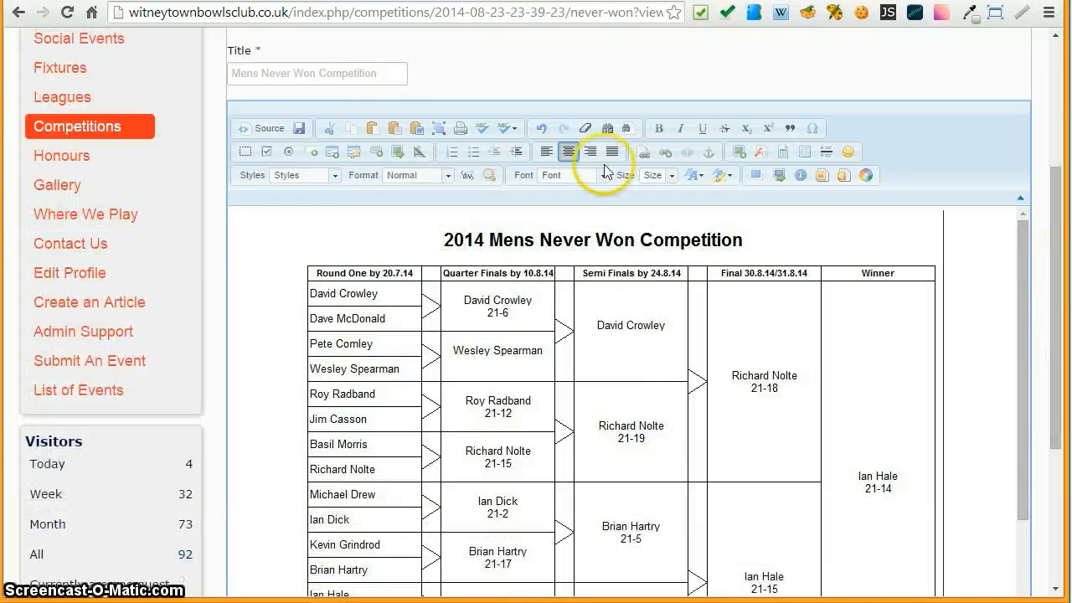
scroll(299, 131, "up", 1)
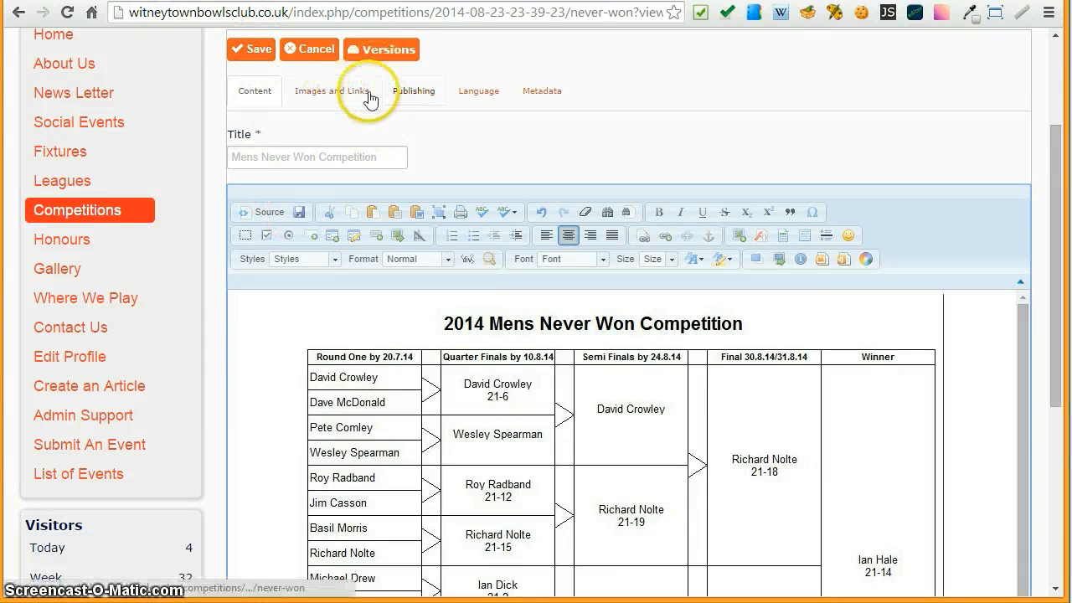
left_click(424, 94)
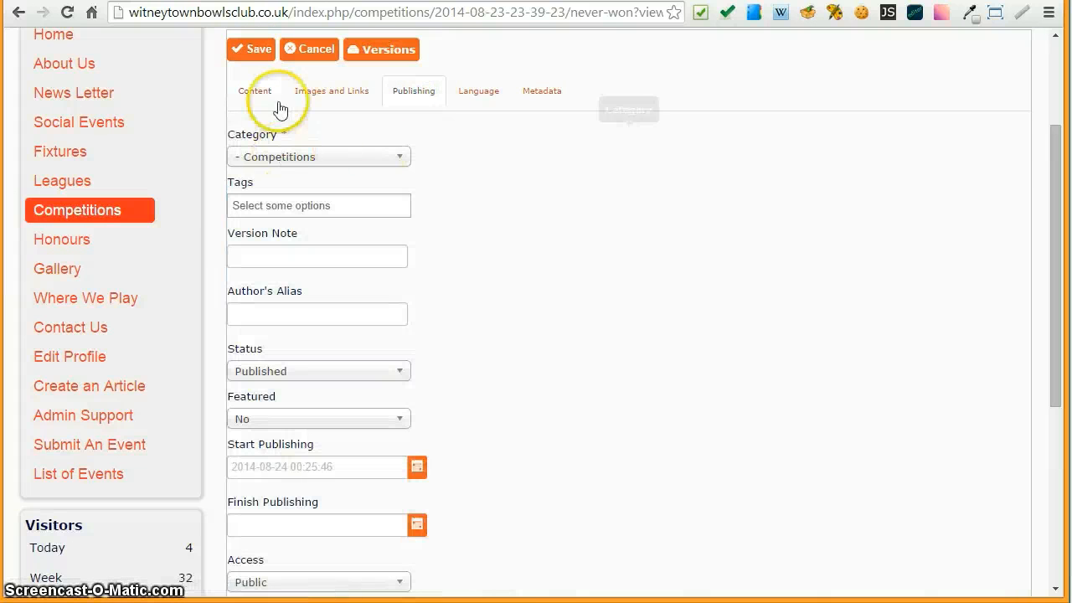
left_click(257, 91)
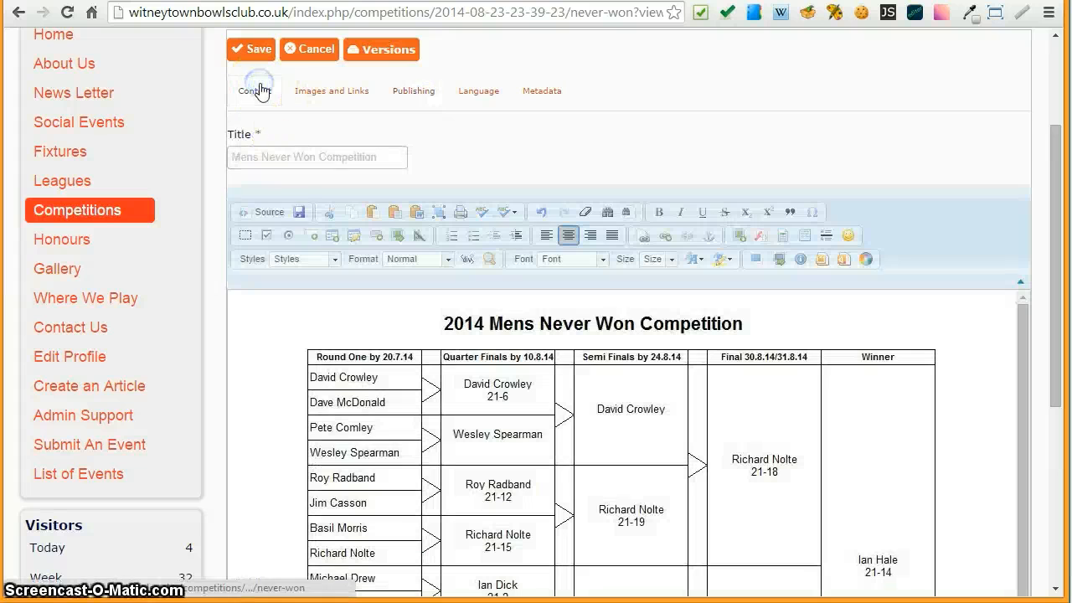
left_click(298, 215)
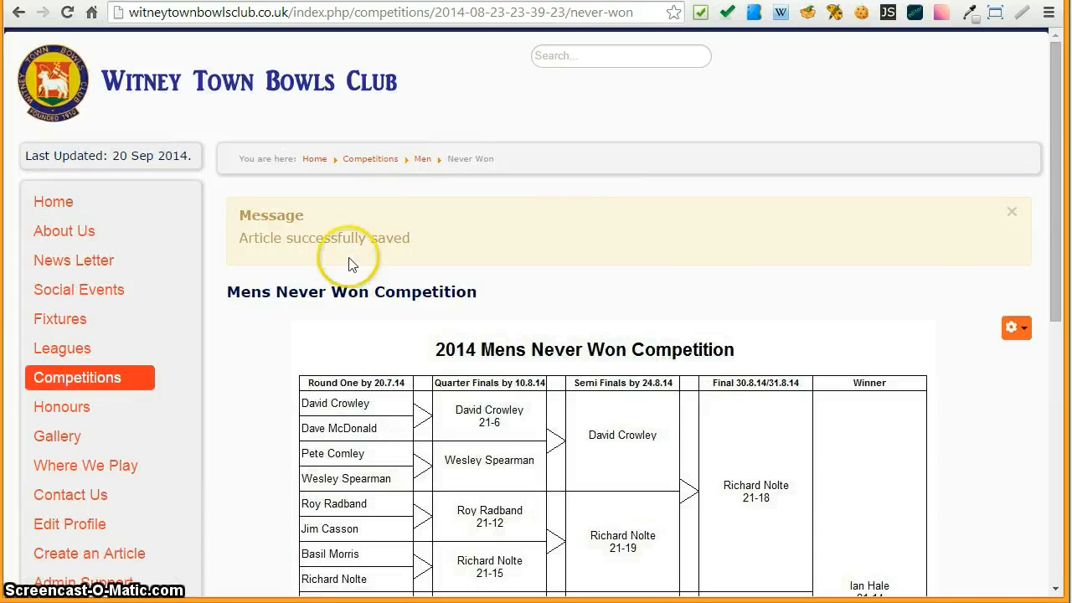
- Dismiss the save message, review the Never Won bracket, then log out to the home page
left_click(1011, 211)
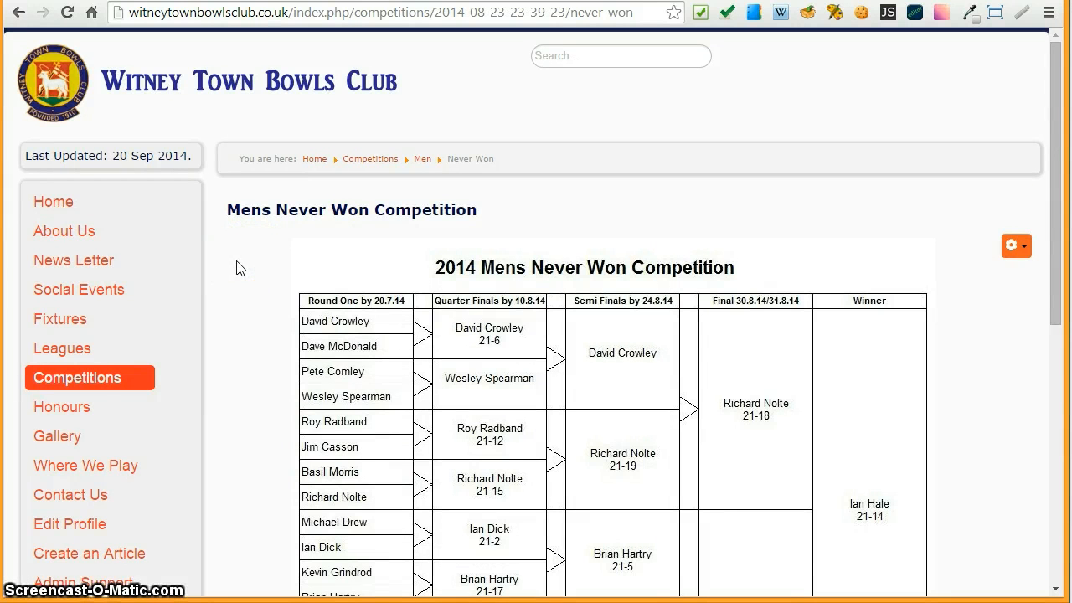
scroll(241, 268, "down", 4)
scroll(237, 272, "up", 4)
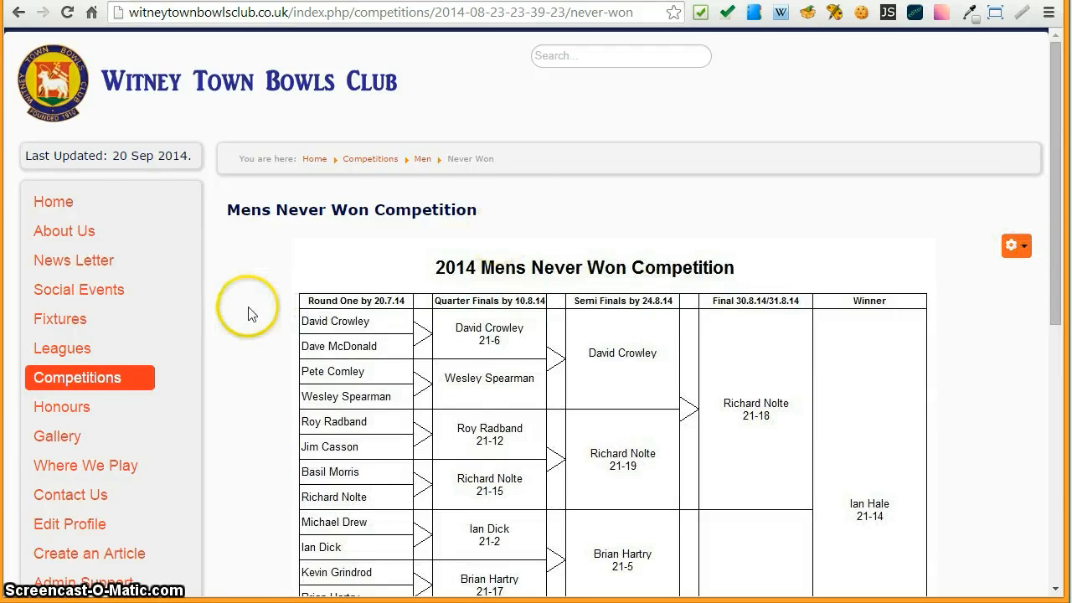
scroll(256, 318, "down", 5)
scroll(268, 352, "down", 1)
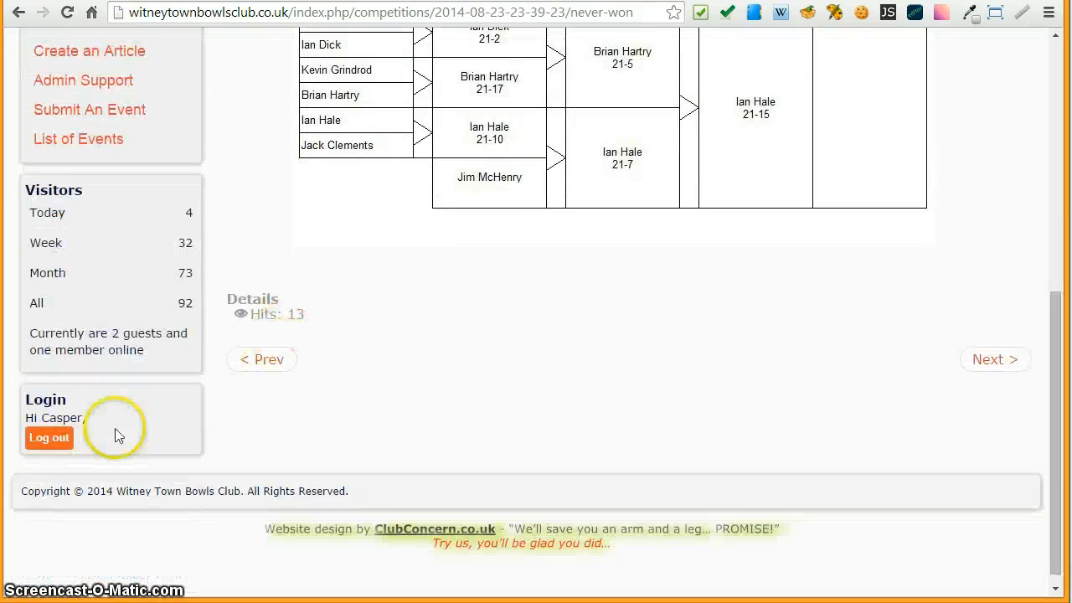
left_click(39, 442)
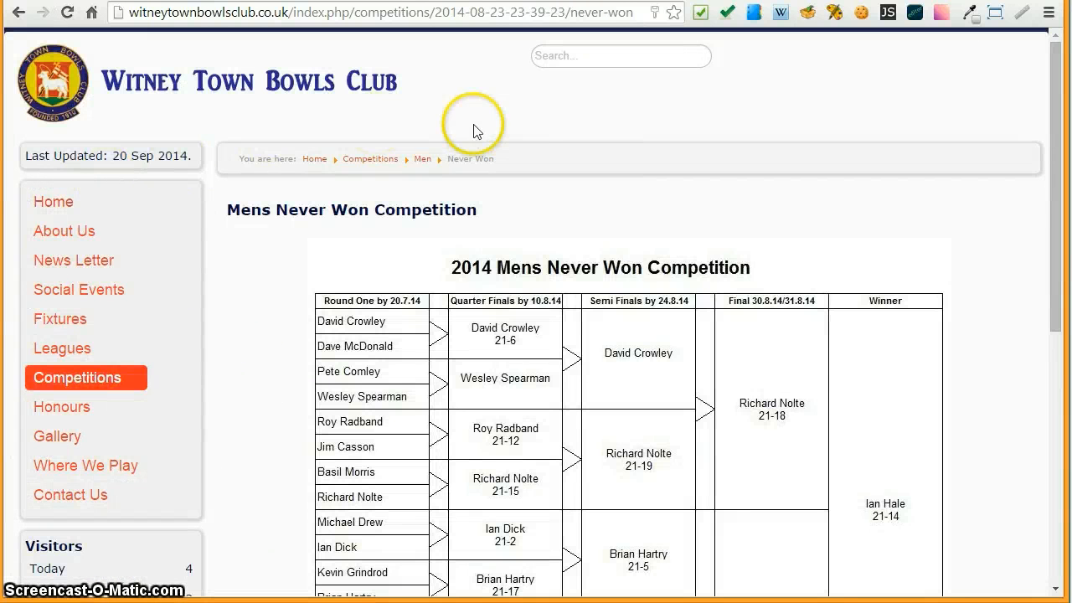
left_click(51, 206)
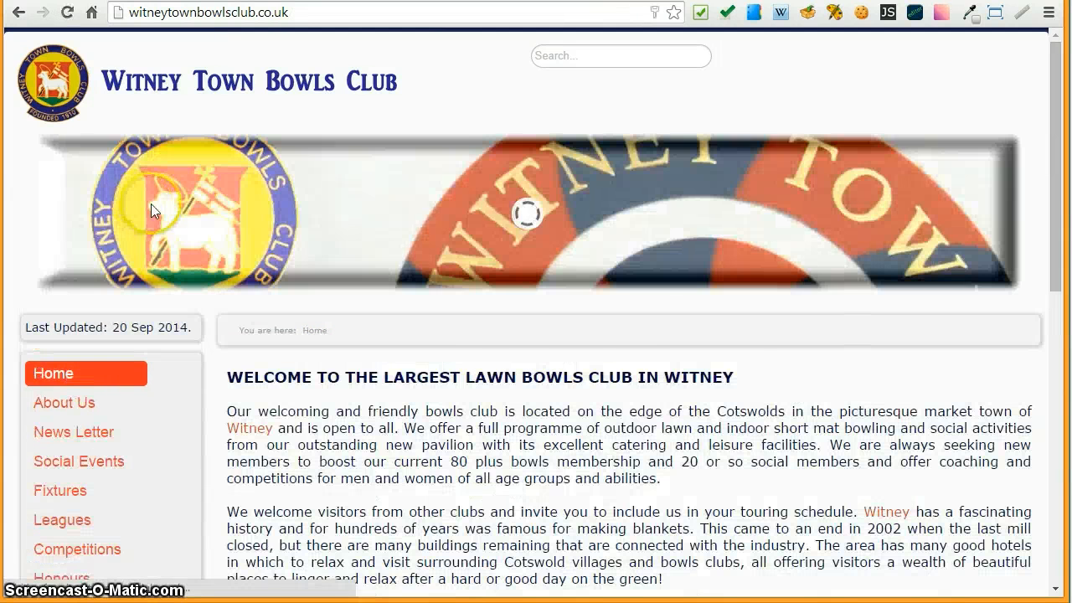
- As a visitor, view the Club Champion bracket and return to Competitions
scroll(217, 268, "down", 5)
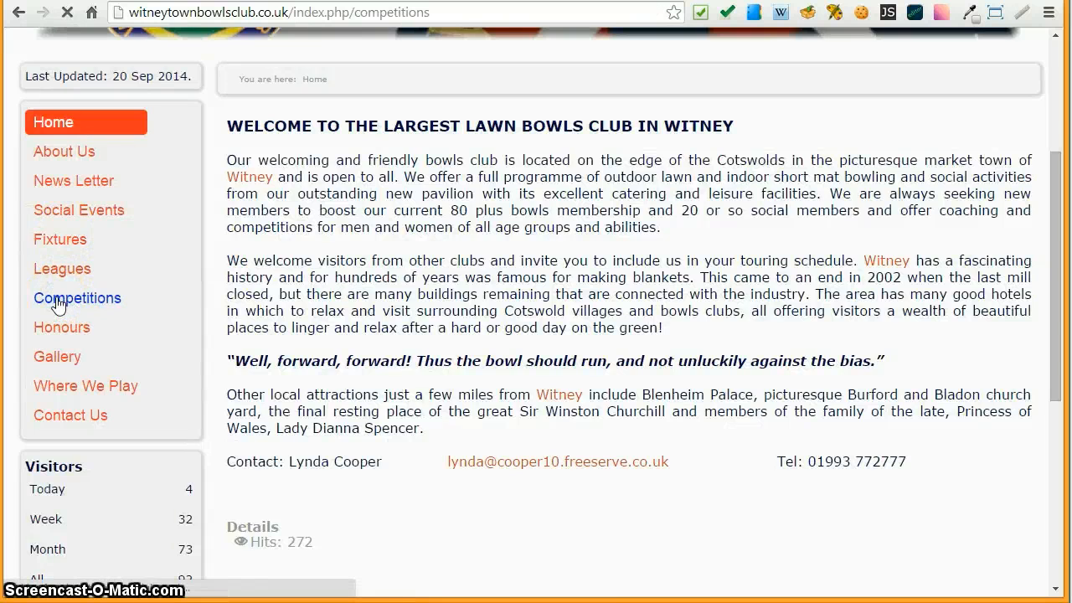
scroll(323, 270, "down", 4)
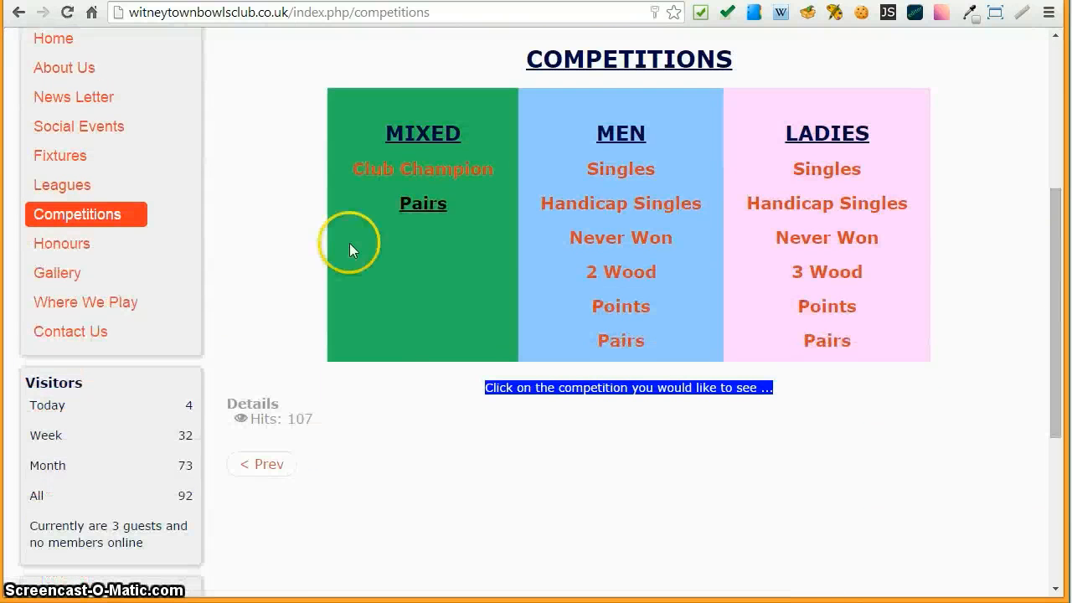
left_click(434, 172)
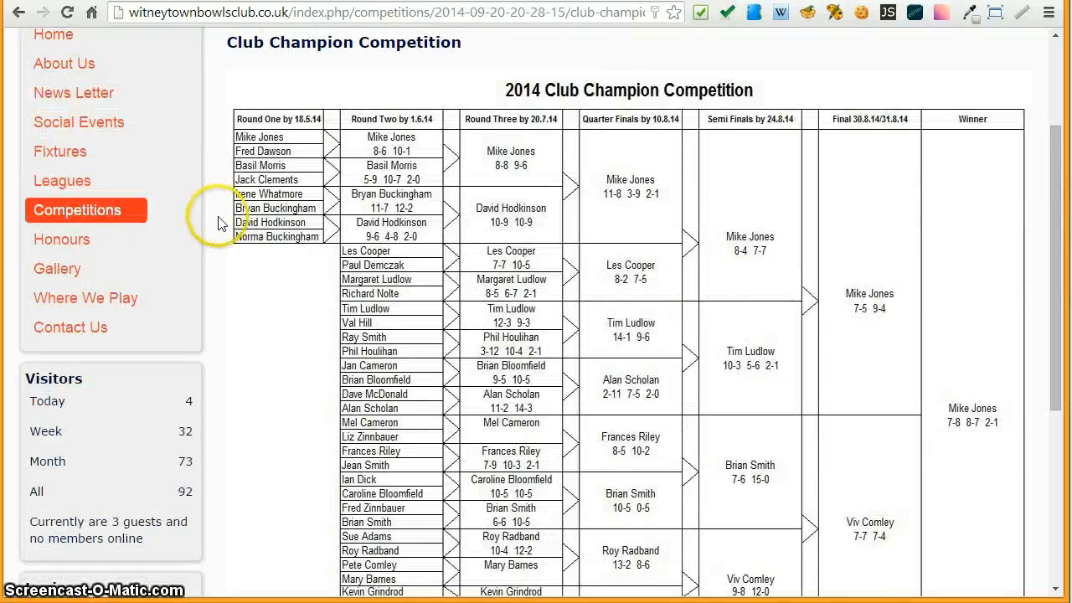
scroll(220, 224, "down", 1)
scroll(221, 226, "up", 2)
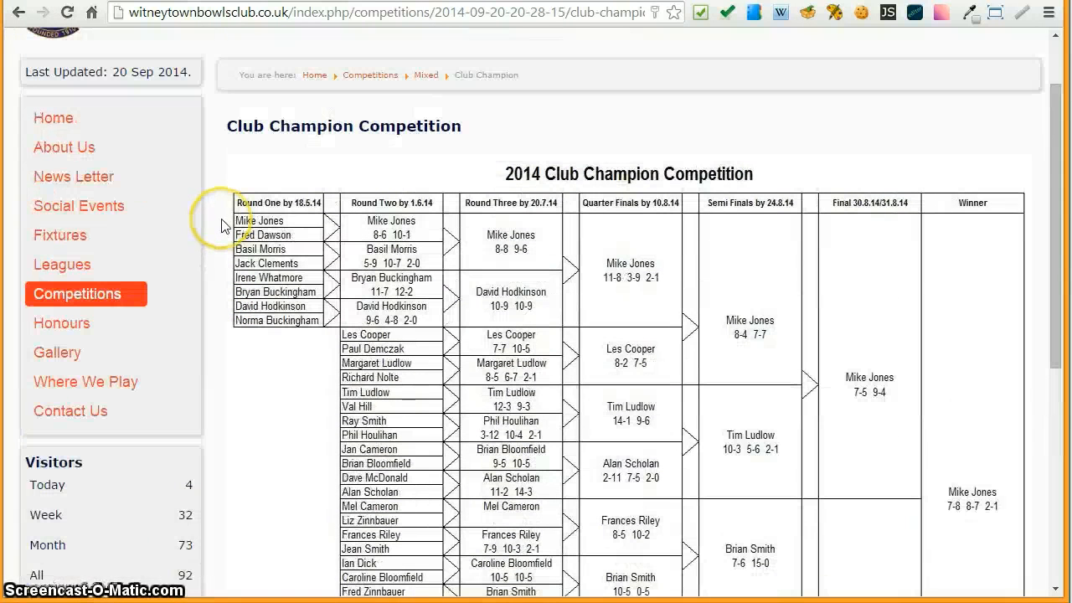
left_click(101, 298)
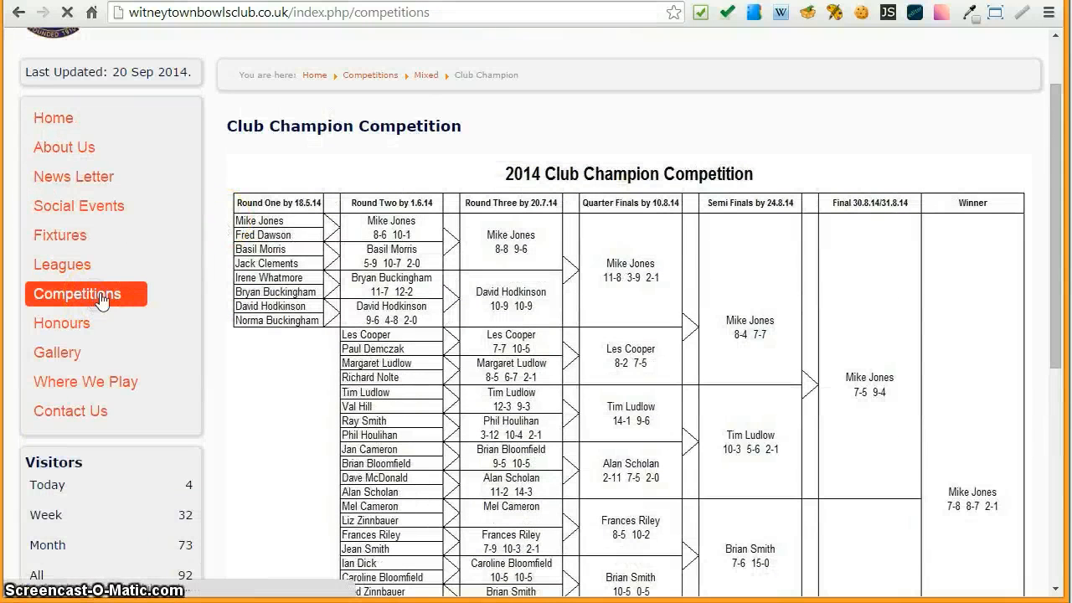
- View the Mixed Pairs bracket and return to Competitions
scroll(263, 390, "down", 3)
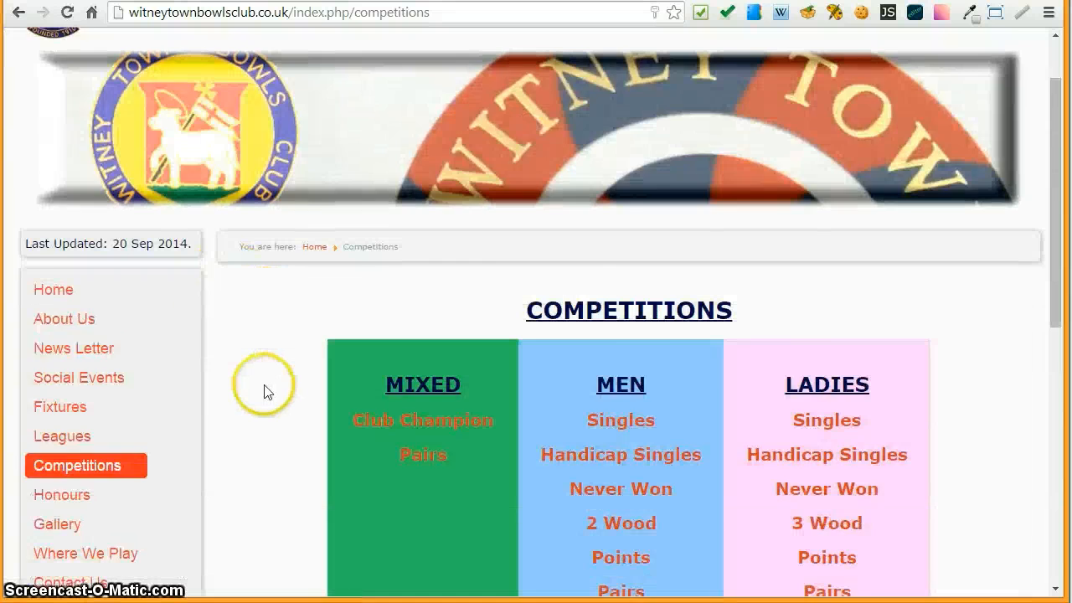
left_click(434, 290)
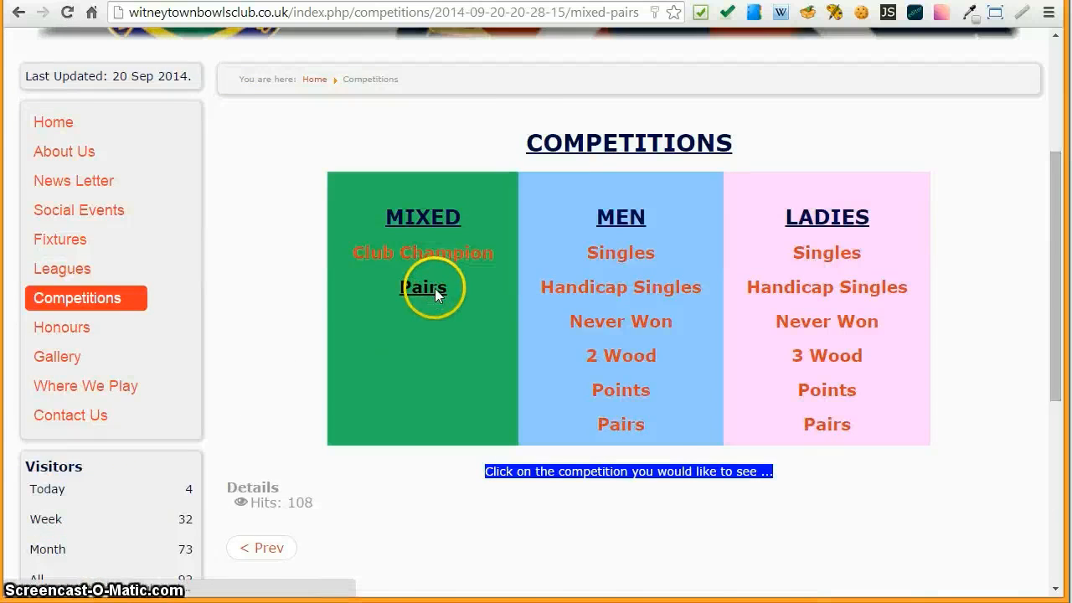
scroll(251, 279, "down", 4)
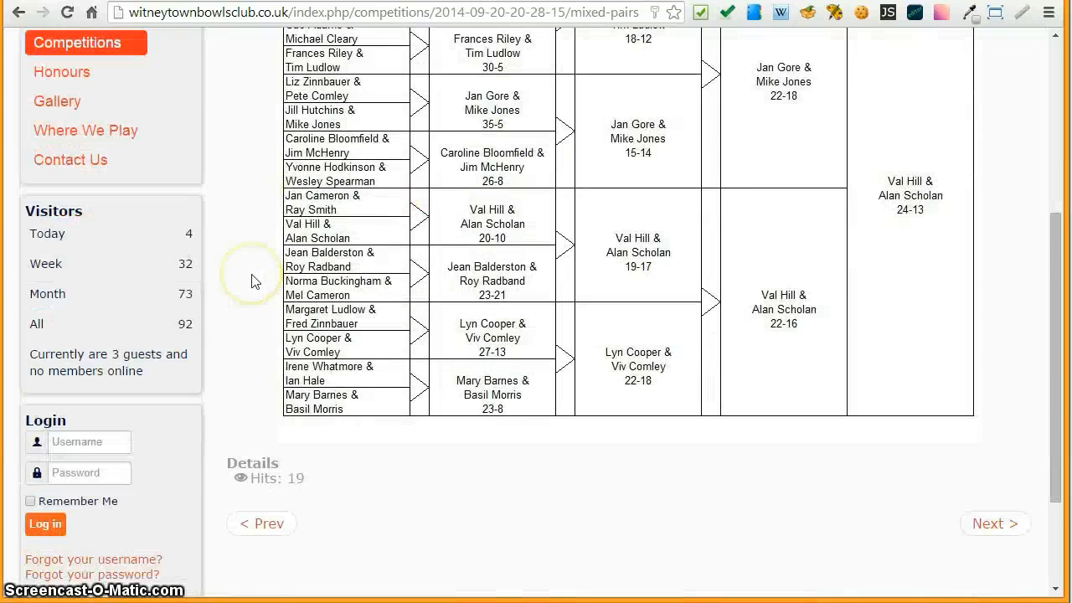
scroll(252, 276, "up", 4)
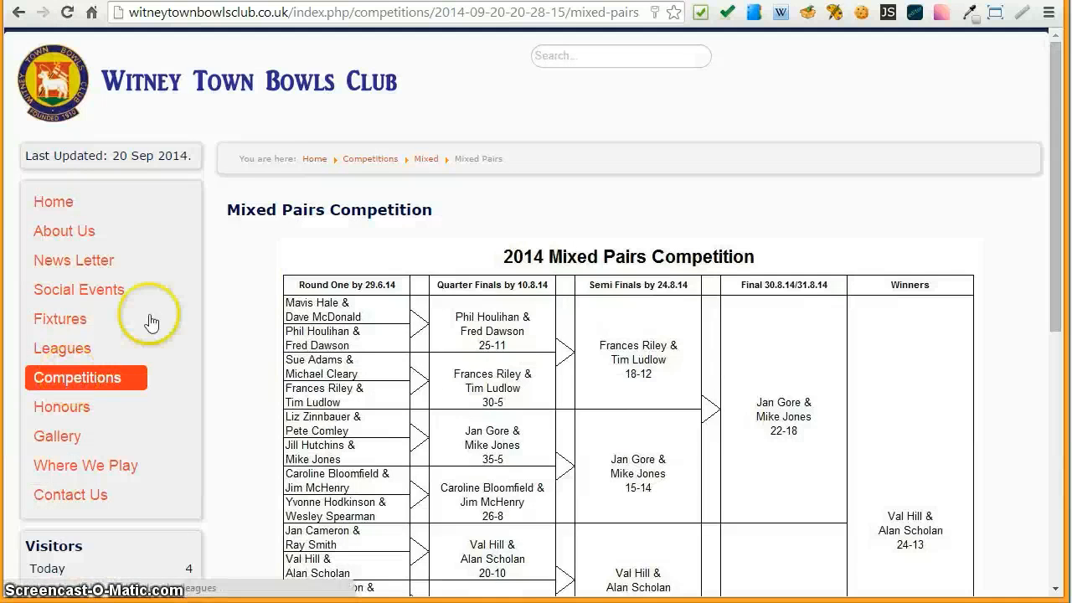
left_click(373, 160)
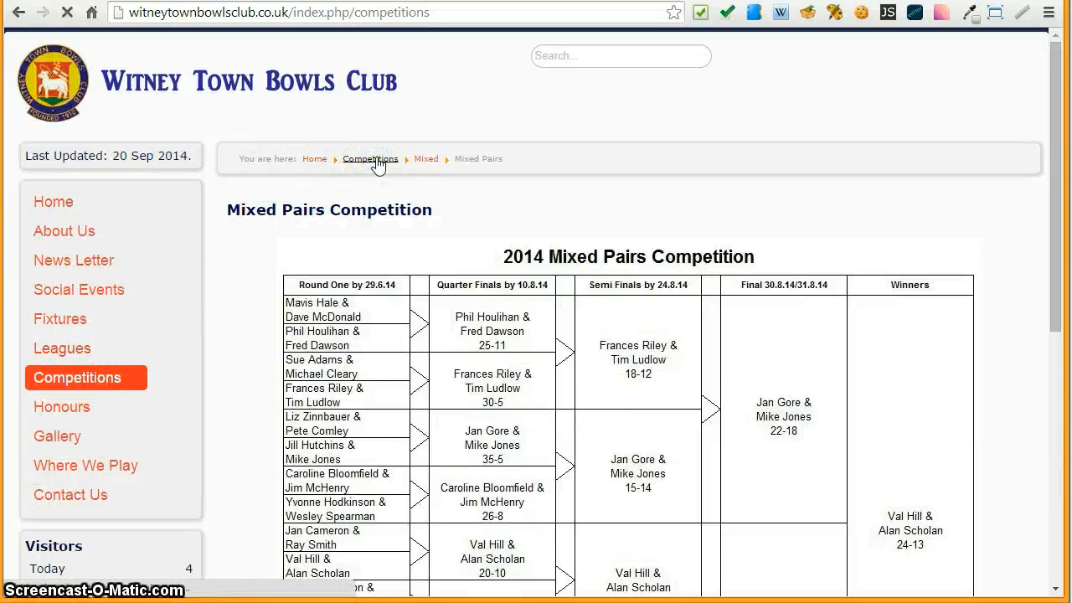
- Check the Mens Singles bracket, then open the Men's Handicap Singles page
scroll(402, 320, "down", 4)
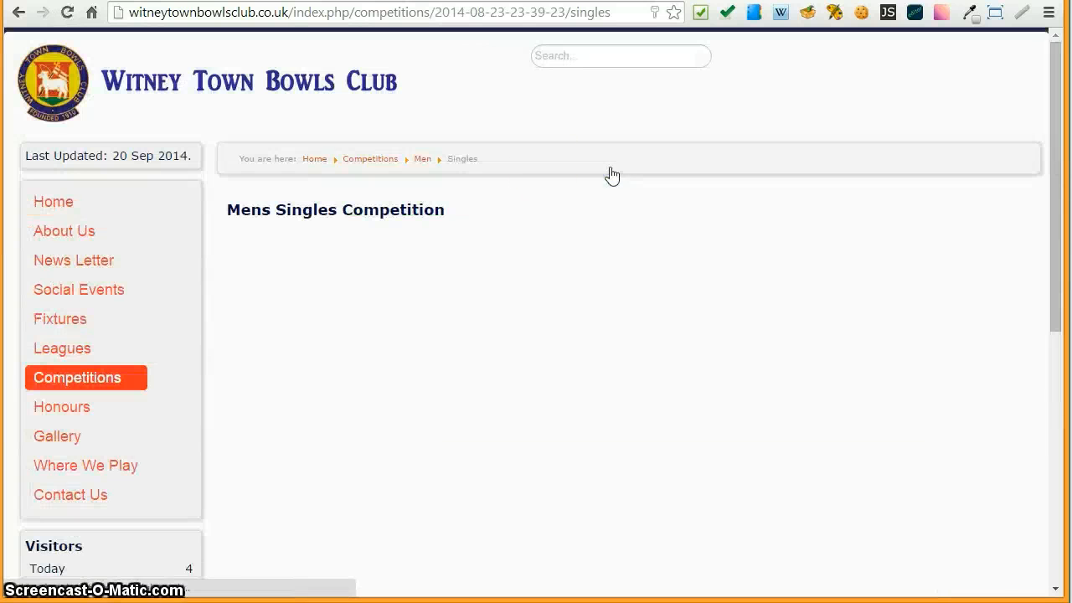
scroll(411, 230, "down", 2)
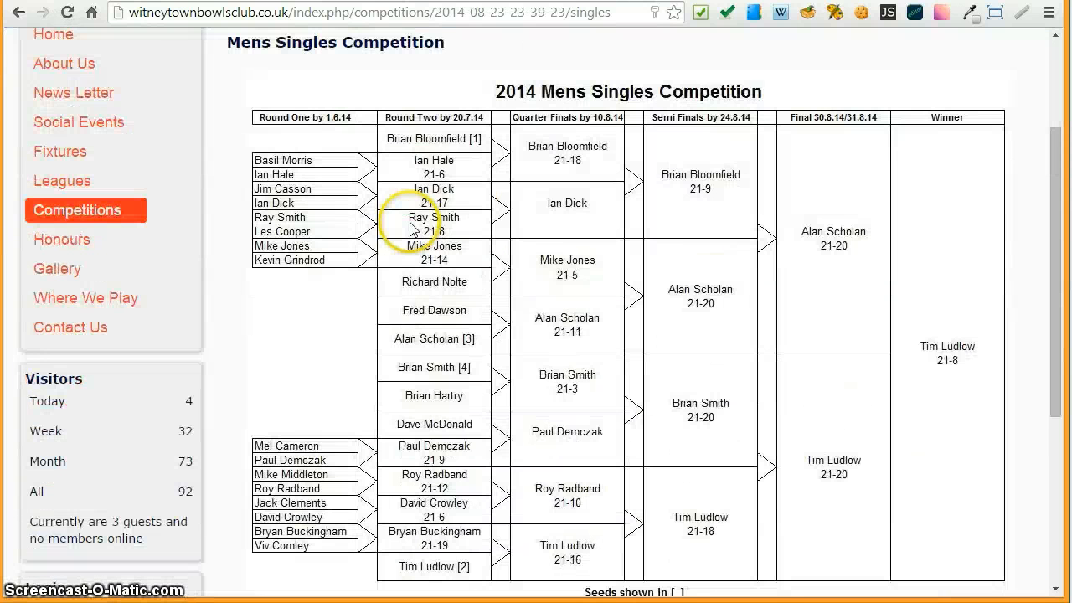
scroll(411, 230, "up", 2)
left_click(415, 160)
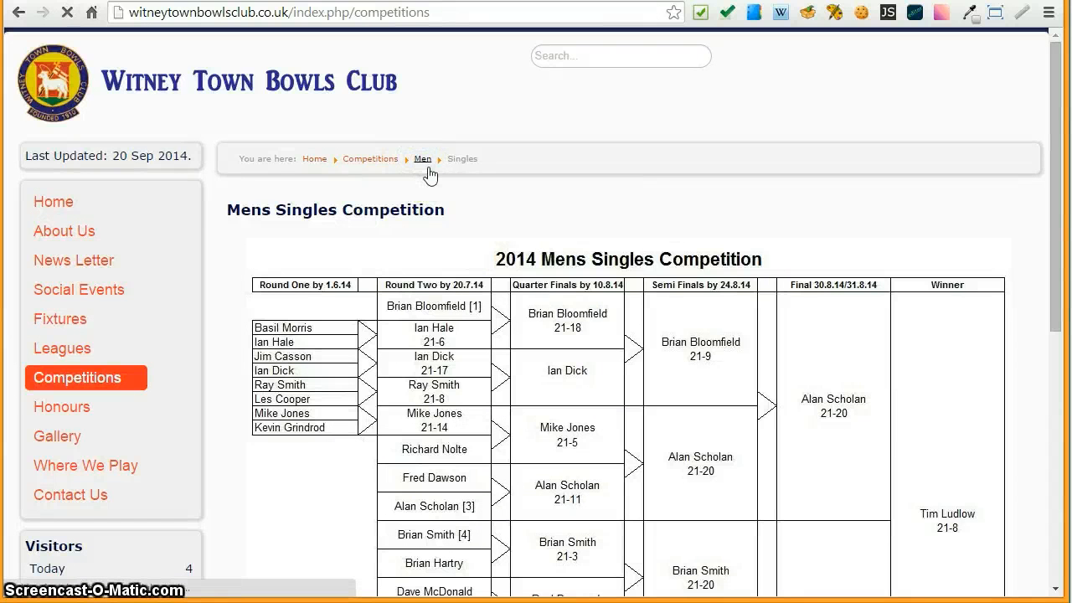
scroll(586, 368, "down", 3)
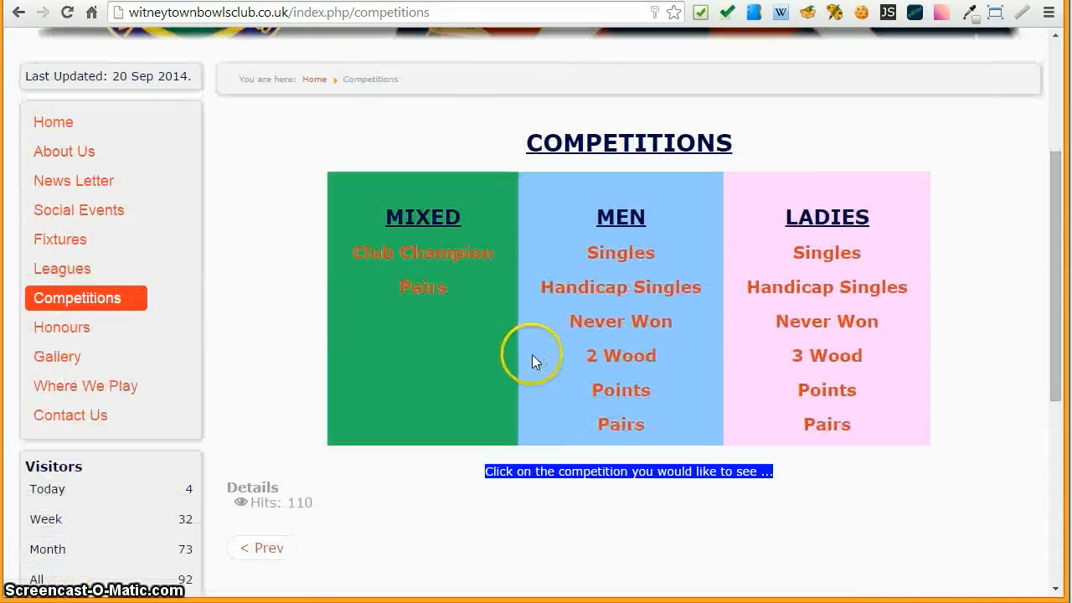
left_click(608, 289)
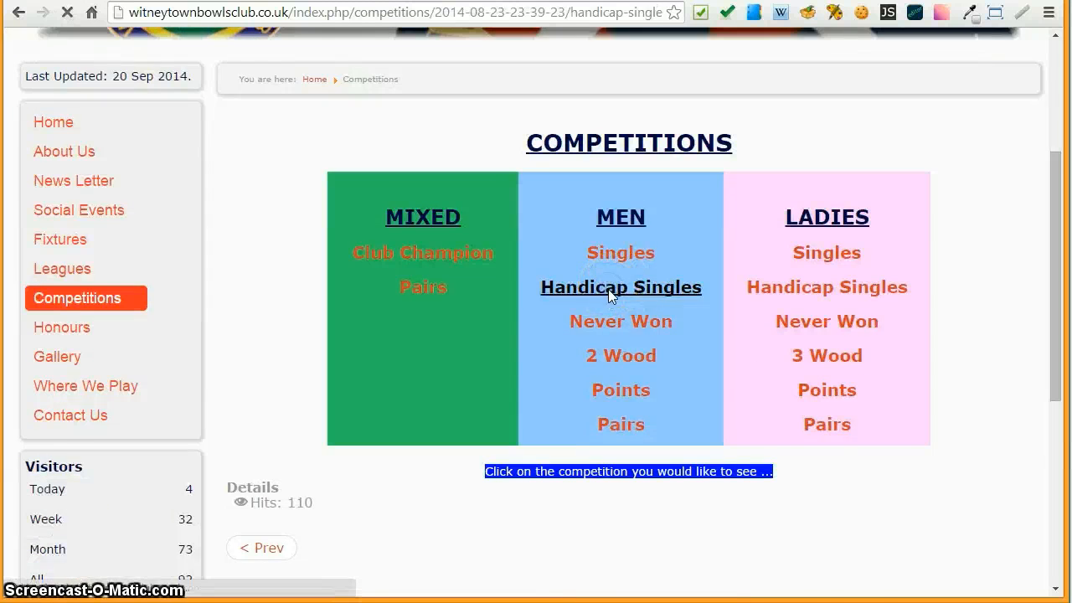